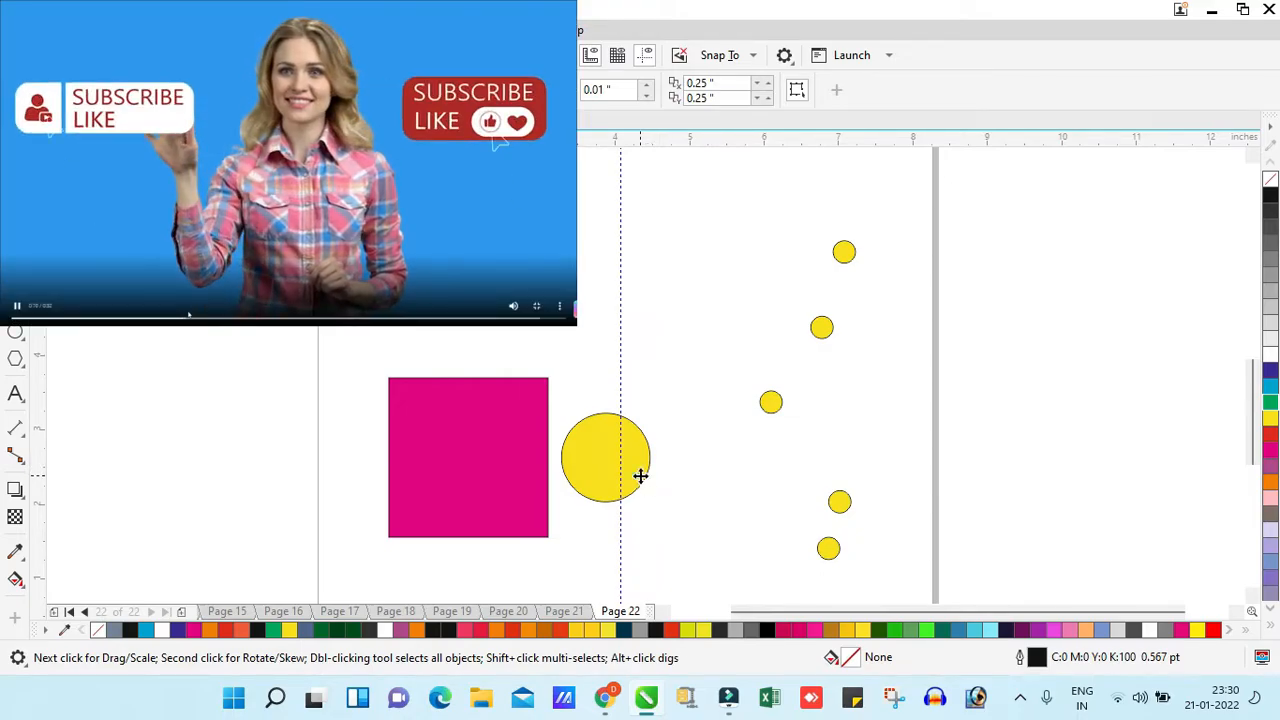
- Enlarge the yellow circle beside the magenta square to about 1.35 inches and move it farther from the square
{"action": "left_click", "coordinate": [640, 484]}
{"action": "left_click_drag", "start_coordinate": [660, 405], "coordinate": [692, 372]}
{"action": "key", "text": "z"}
{"action": "key", "text": "space"}
{"action": "left_click_drag", "start_coordinate": [691, 510], "coordinate": [682, 499]}
{"action": "left_click", "coordinate": [677, 380]}
{"action": "scroll", "coordinate": [698, 455], "scroll_direction": "up", "scroll_amount": 1}
{"action": "left_click", "coordinate": [698, 460]}
{"action": "left_click_drag", "start_coordinate": [689, 420], "coordinate": [761, 481]}
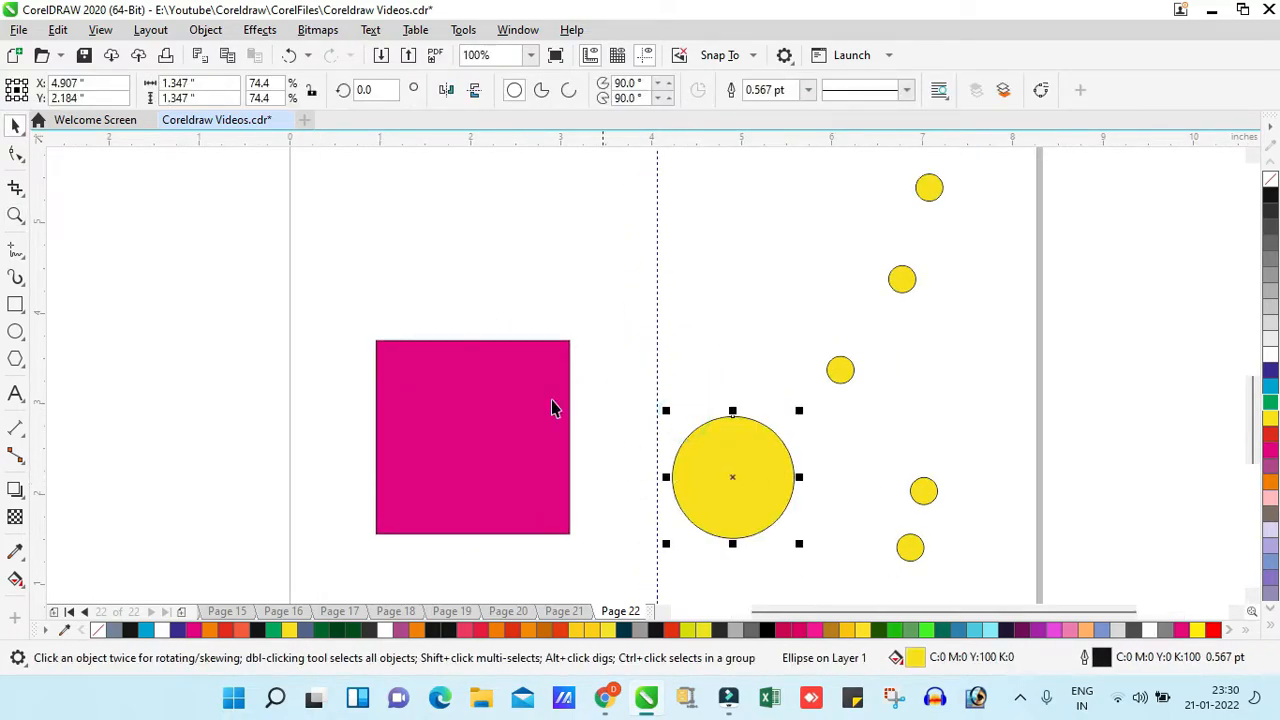
- Align the enlarged yellow circle in turn to the magenta square's left, right, bottom and top edges
{"action": "left_click", "coordinate": [409, 418]}
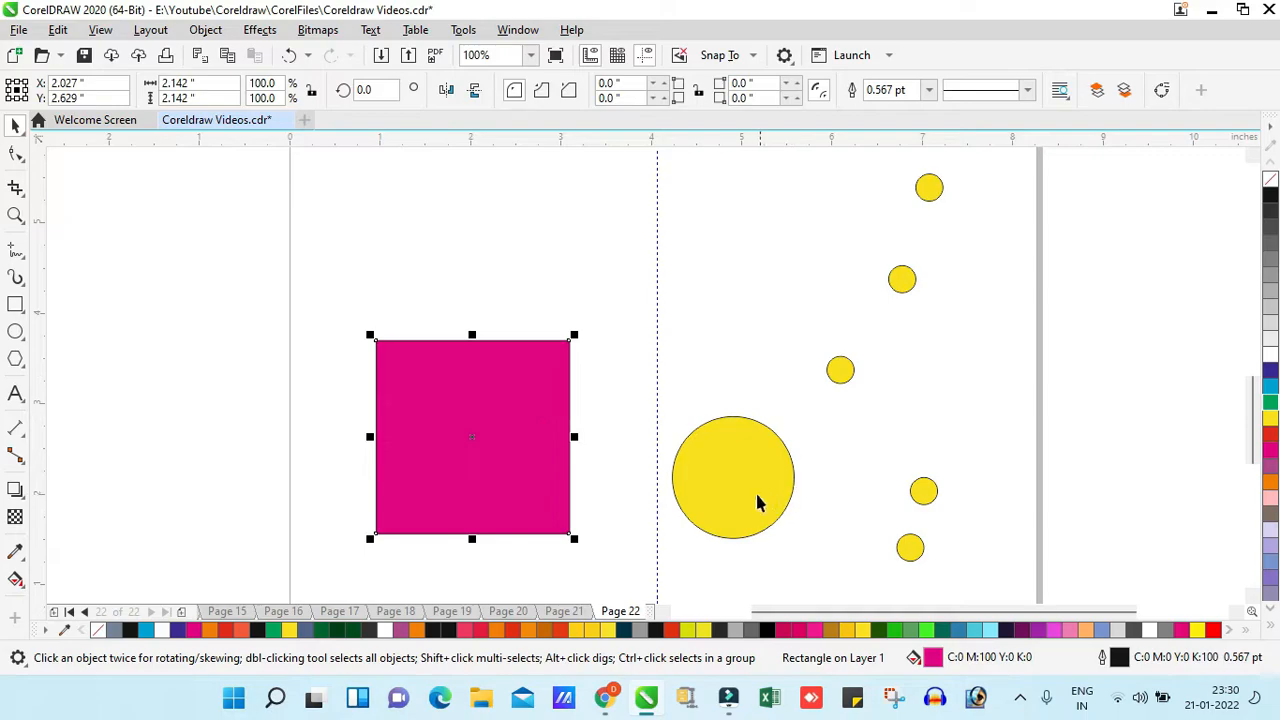
{"action": "left_click", "coordinate": [750, 438]}
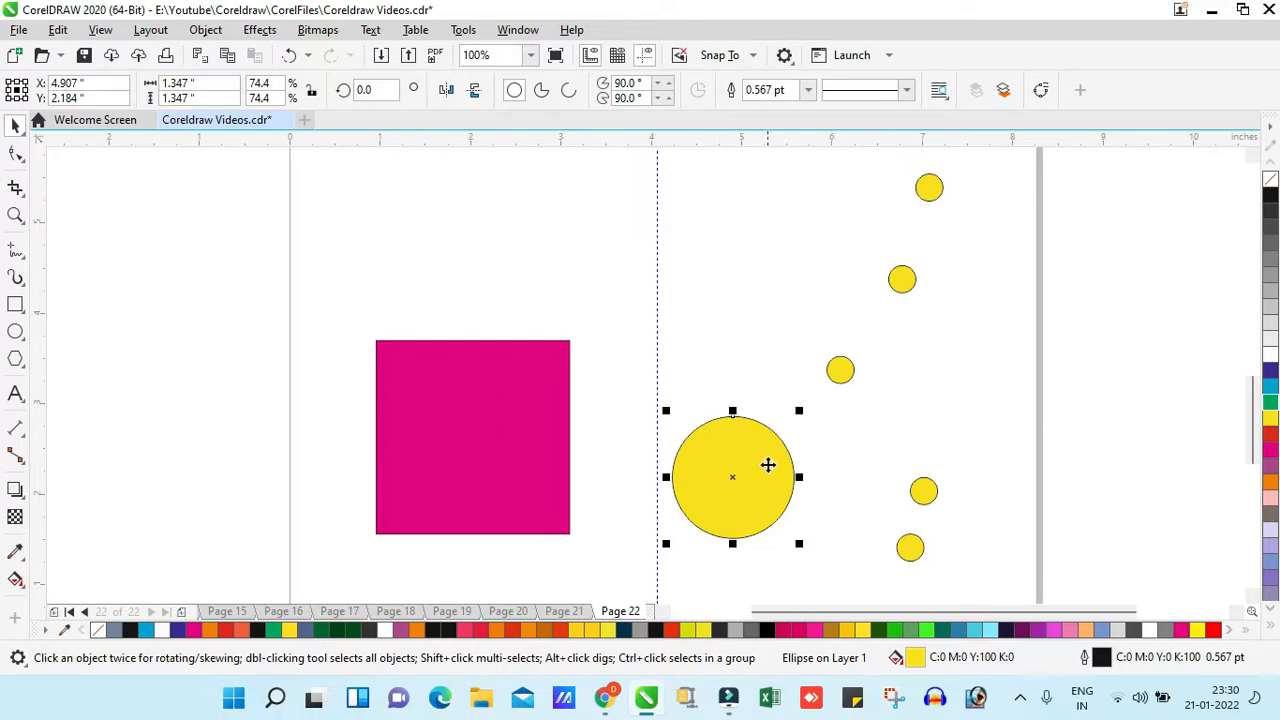
{"action": "left_click", "coordinate": [750, 457]}
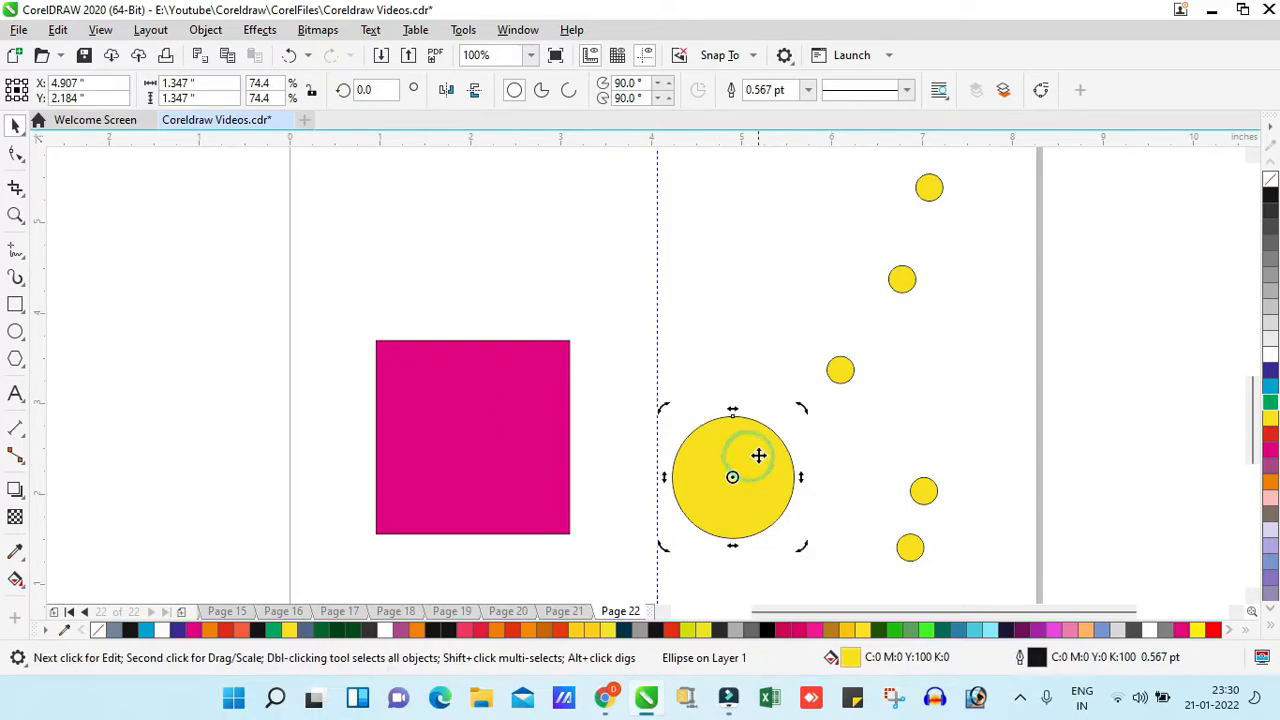
{"action": "left_click", "coordinate": [457, 395], "text": "shift"}
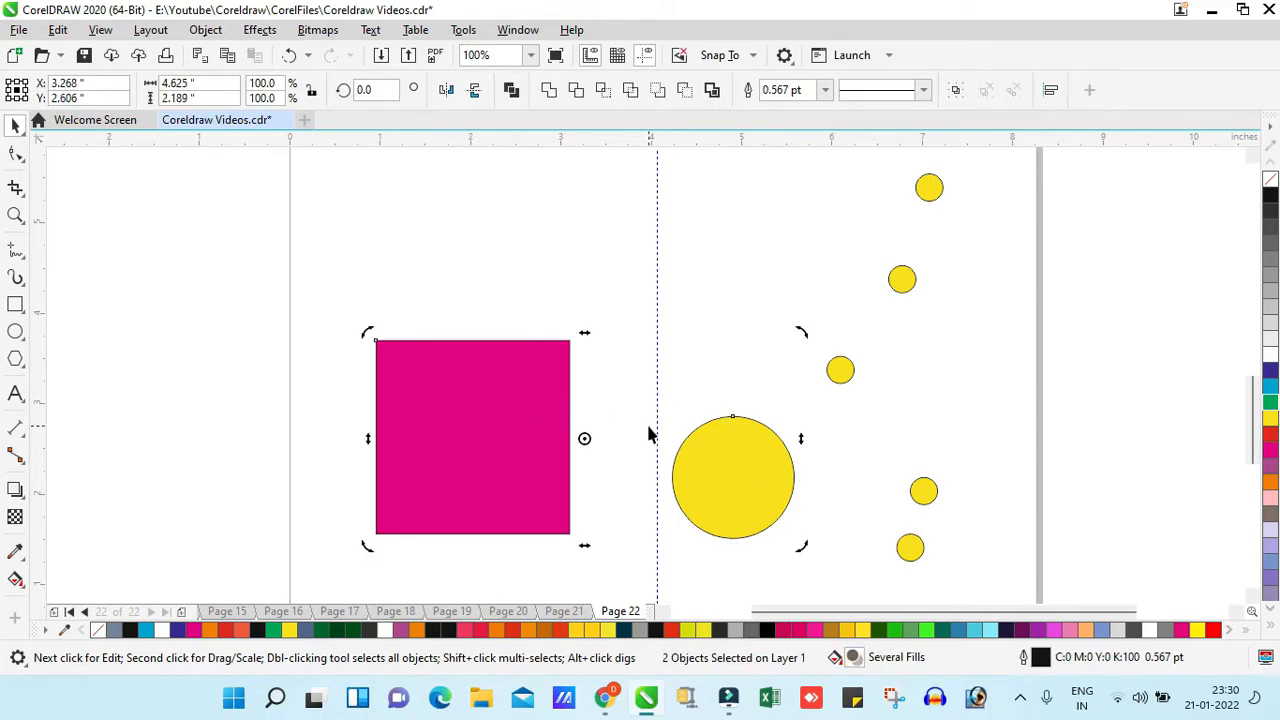
{"action": "key", "text": "l"}
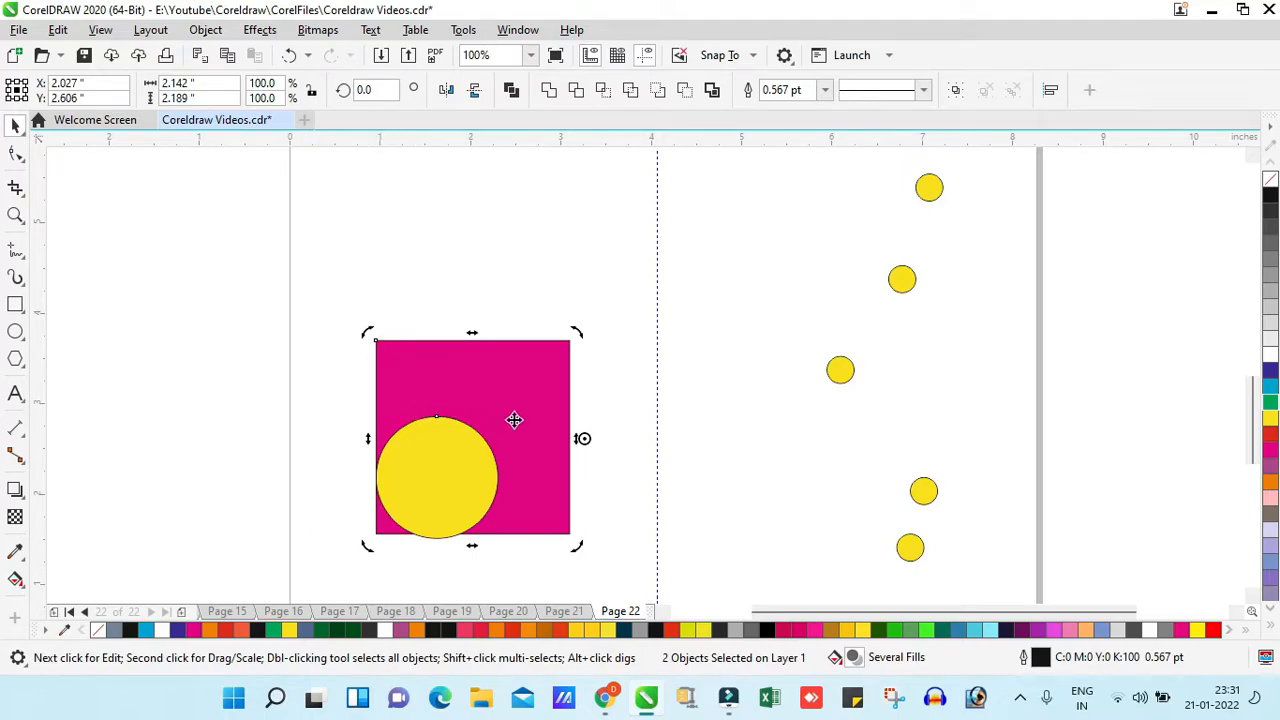
{"action": "key", "text": "r"}
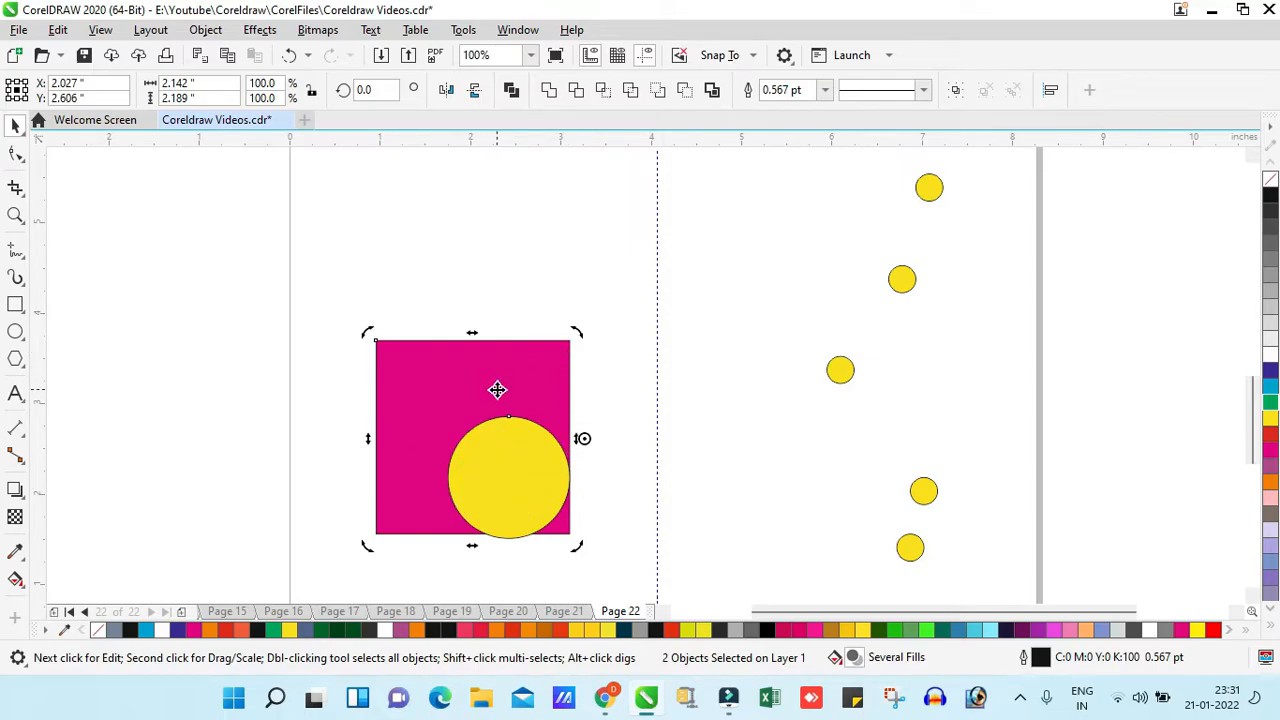
{"action": "key", "text": "b"}
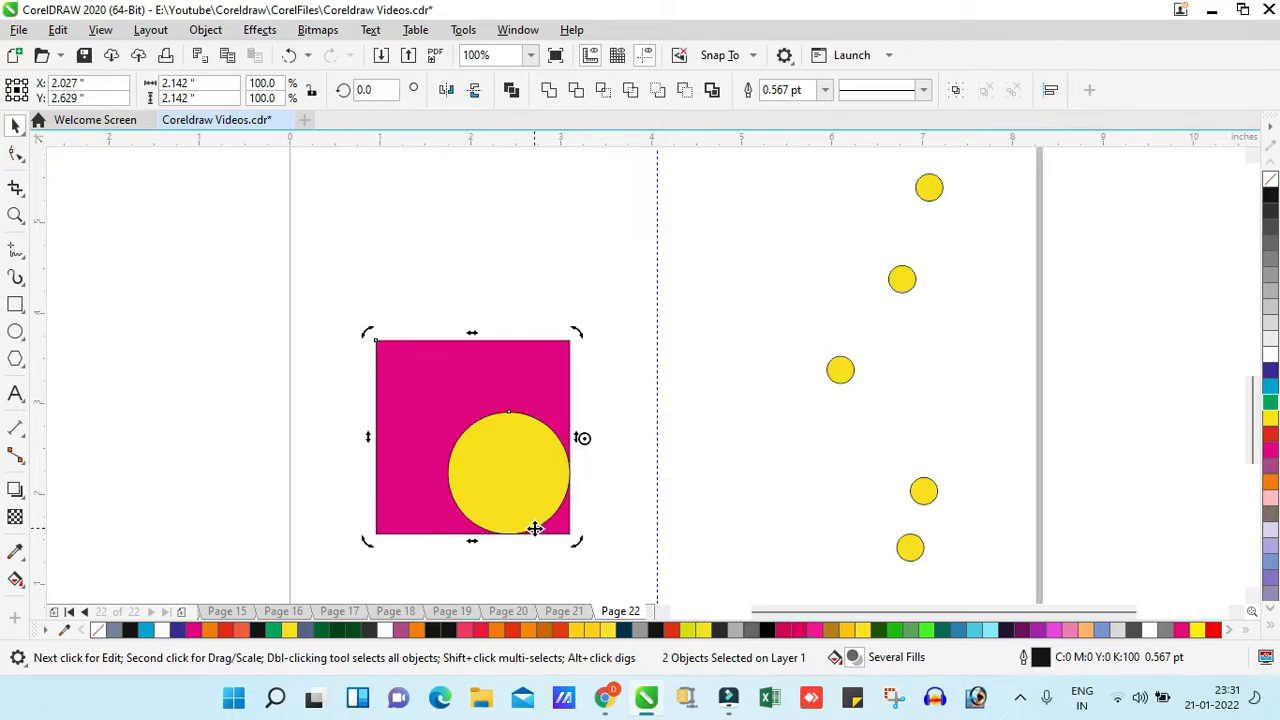
{"action": "key", "text": "t"}
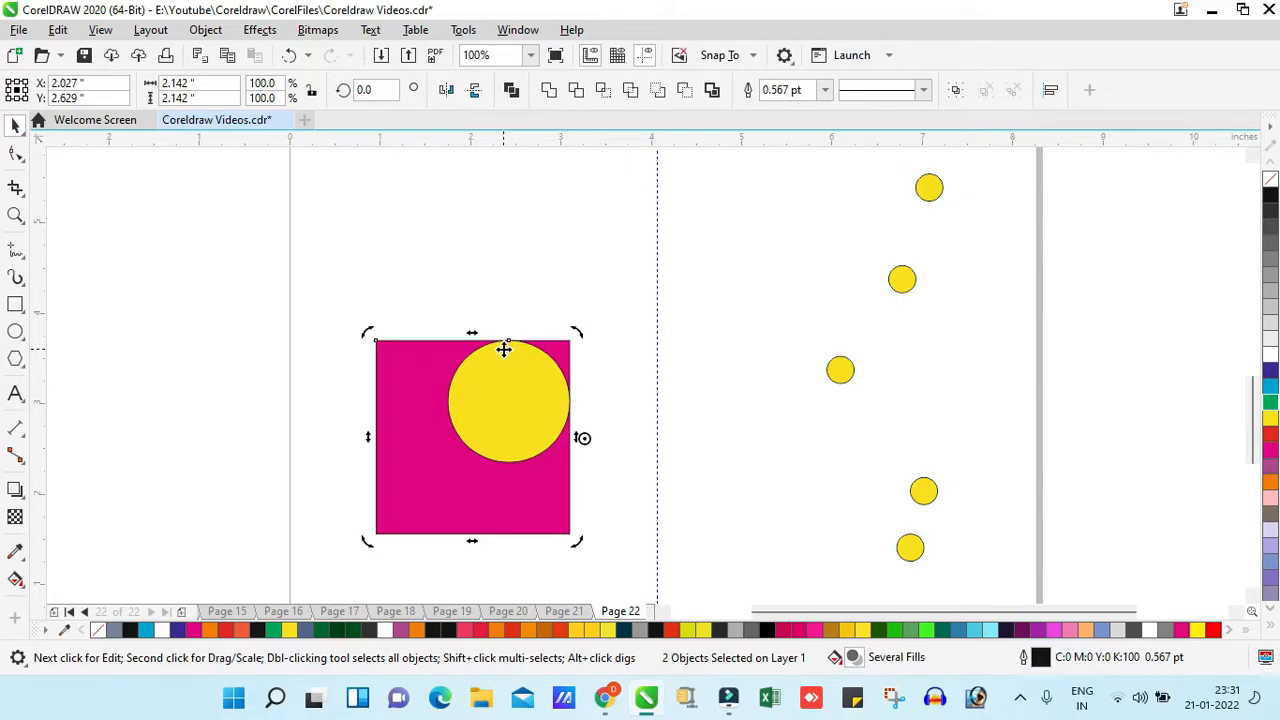
- Center the yellow circle horizontally and vertically in the magenta square
{"action": "key", "text": "c"}
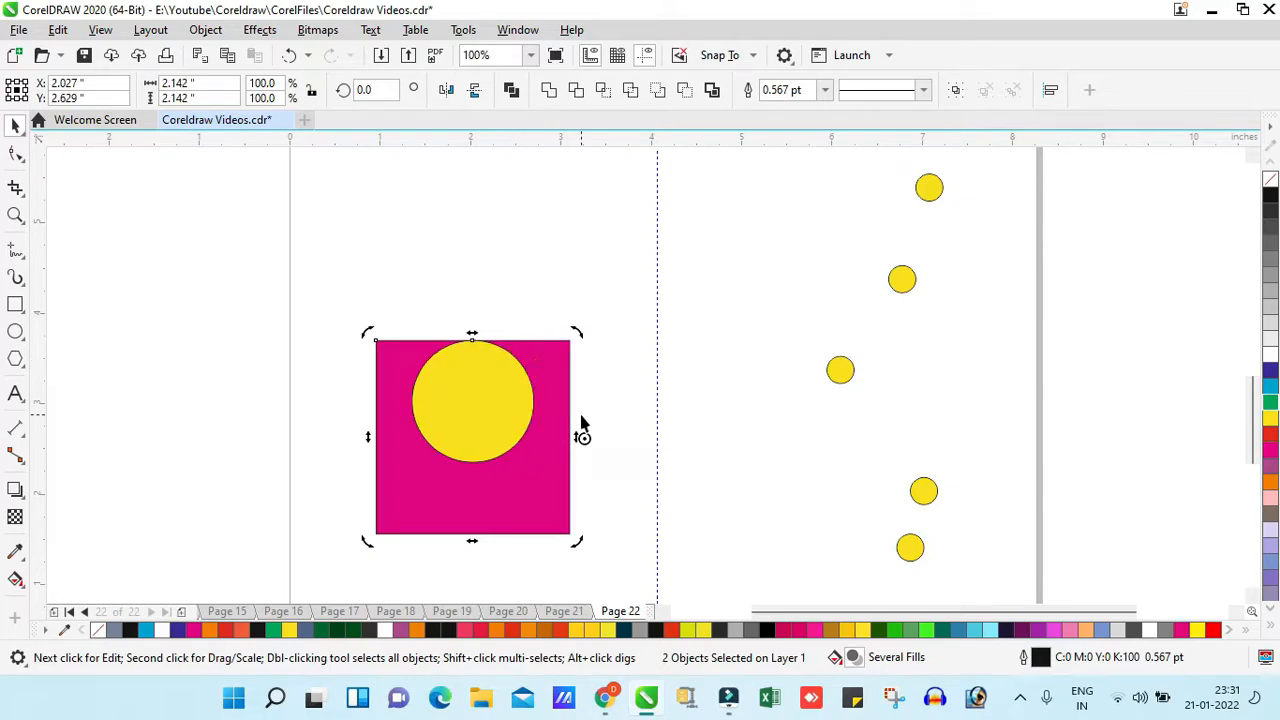
{"action": "key", "text": "e"}
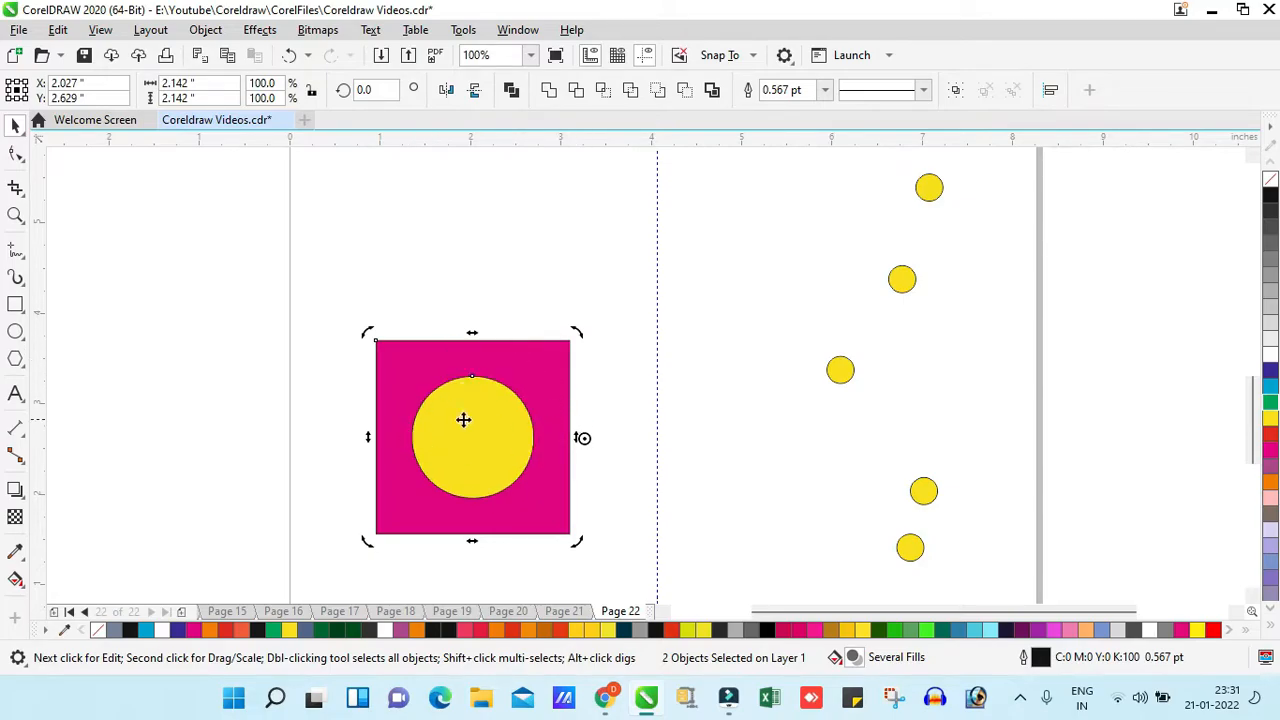
{"action": "left_click", "coordinate": [608, 378]}
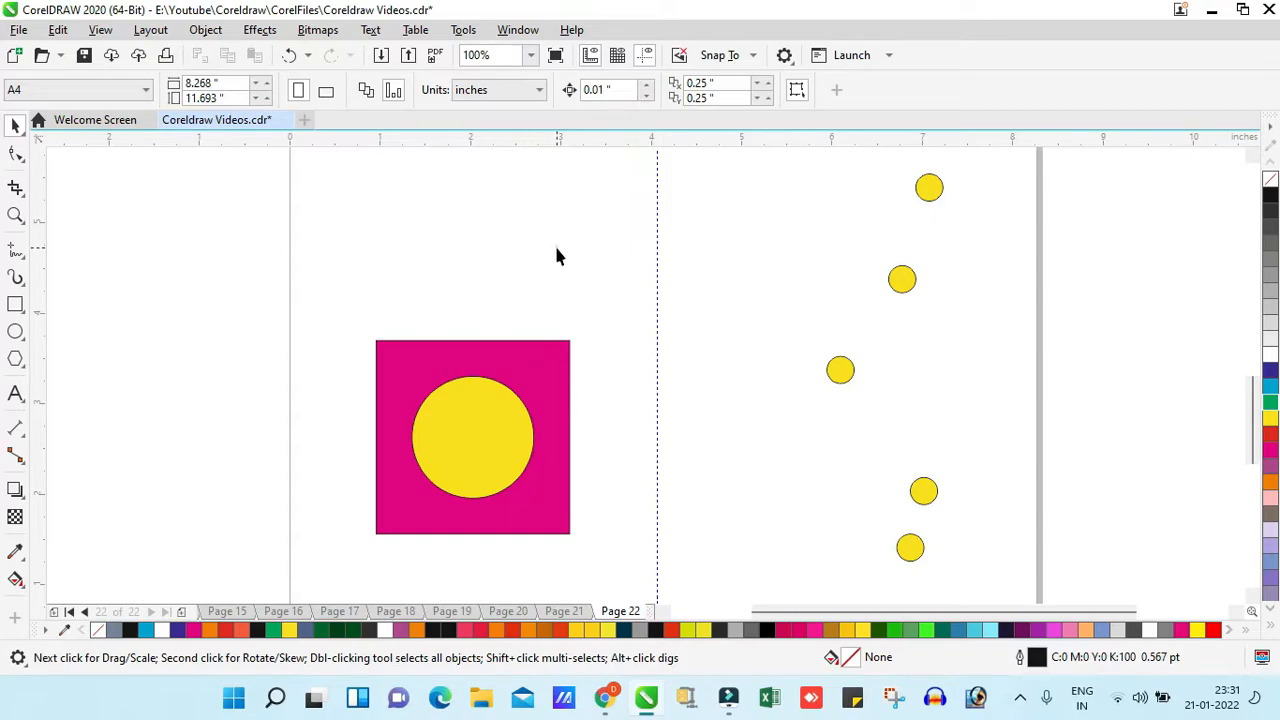
- Copy the yellow circle above the magenta square at about 1.96 inches, and place a duplicate of that larger circle beside it
{"action": "left_click_drag", "start_coordinate": [474, 434], "coordinate": [520, 220]}
{"action": "key", "text": "space"}
{"action": "key", "text": "space"}
{"action": "left_click_drag", "start_coordinate": [576, 287], "coordinate": [634, 338]}
{"action": "key", "text": "space"}
{"action": "key", "text": "space"}
{"action": "left_click_drag", "start_coordinate": [573, 259], "coordinate": [765, 323]}
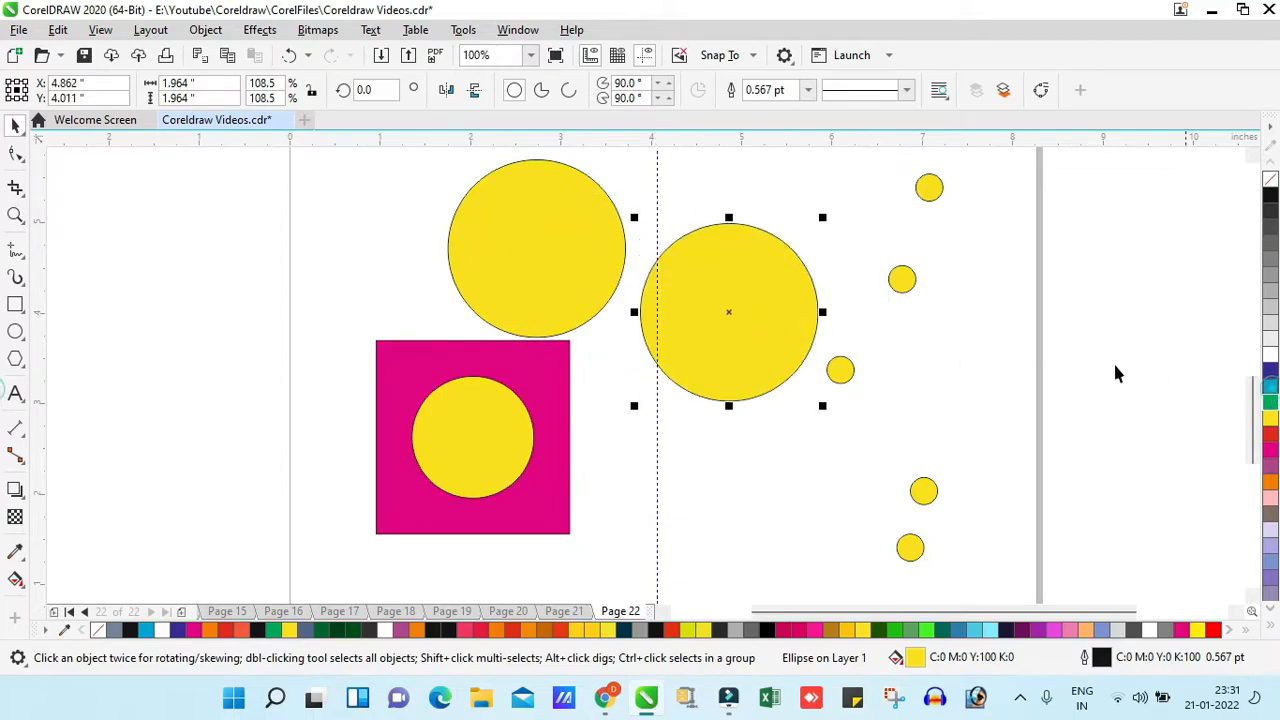
- Fill the duplicate circle with cyan, shrink it to about 1.03 inches and move it away from the large yellow circle
{"action": "left_click", "coordinate": [1270, 386]}
{"action": "left_click_drag", "start_coordinate": [827, 218], "coordinate": [781, 262]}
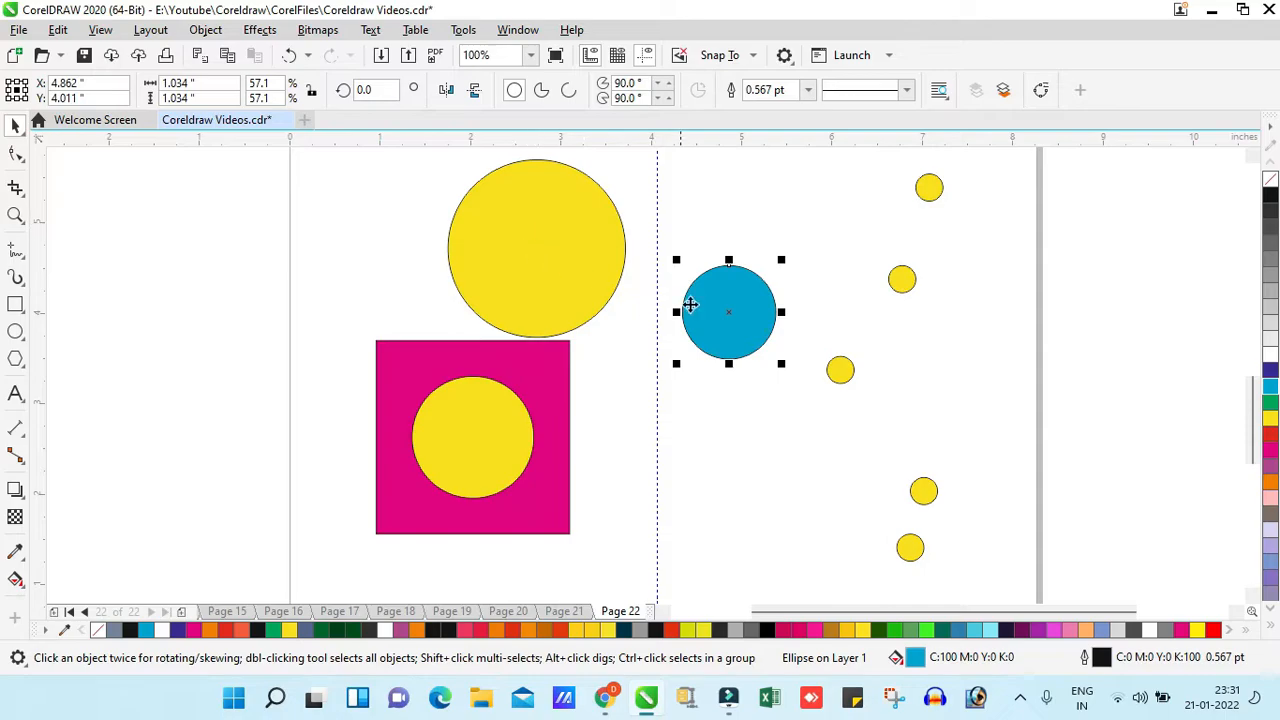
{"action": "left_click_drag", "start_coordinate": [728, 300], "coordinate": [784, 310]}
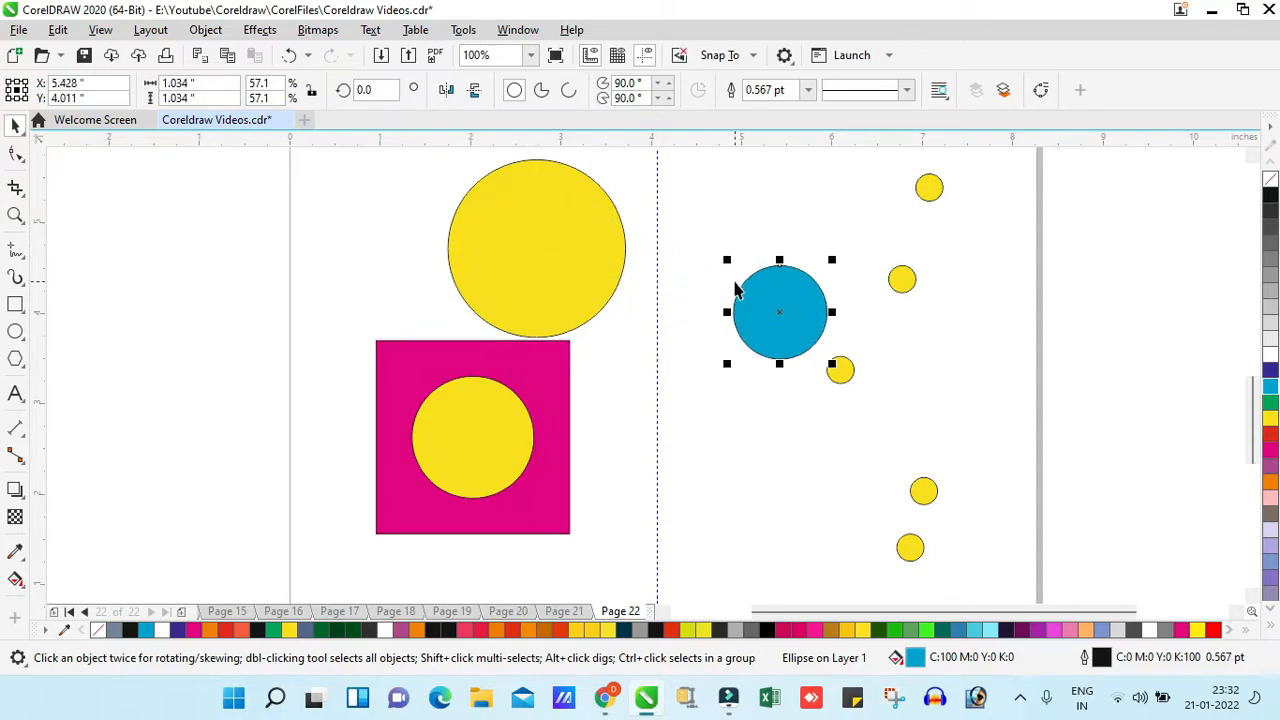
- Center the cyan circle horizontally and vertically on the large yellow circle
{"action": "left_click", "coordinate": [546, 232], "text": "shift"}
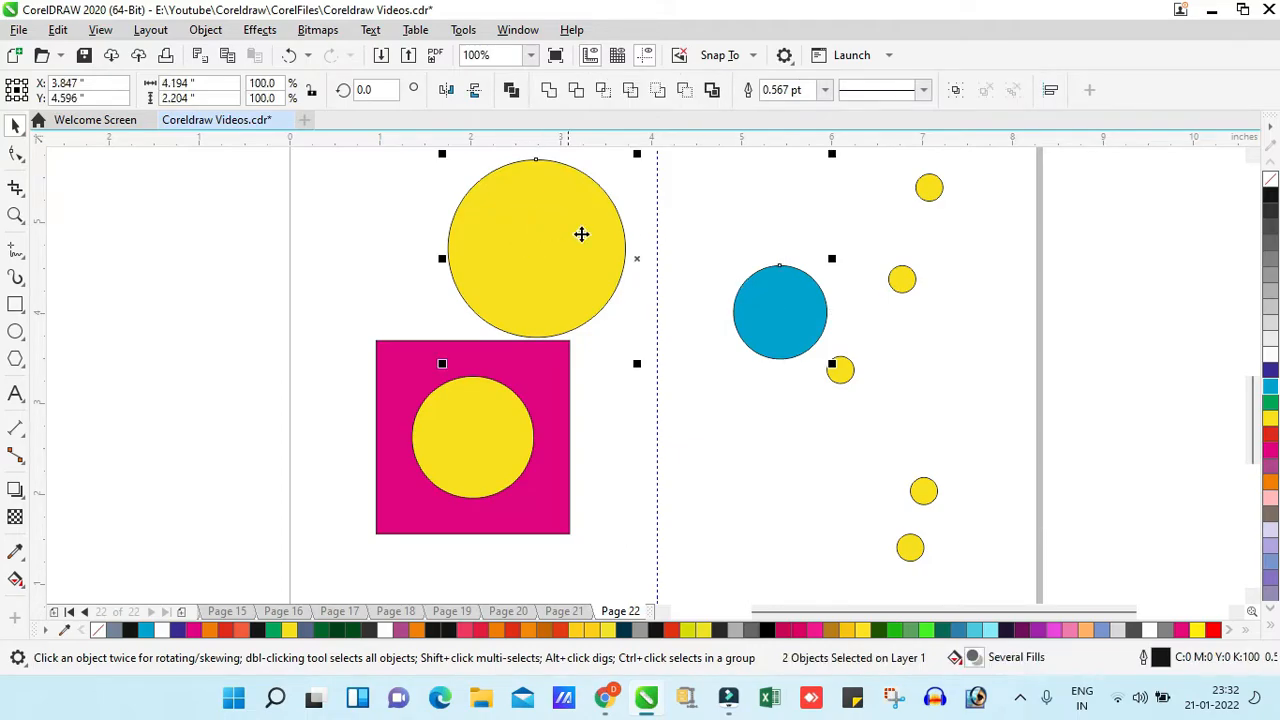
{"action": "key", "text": "c"}
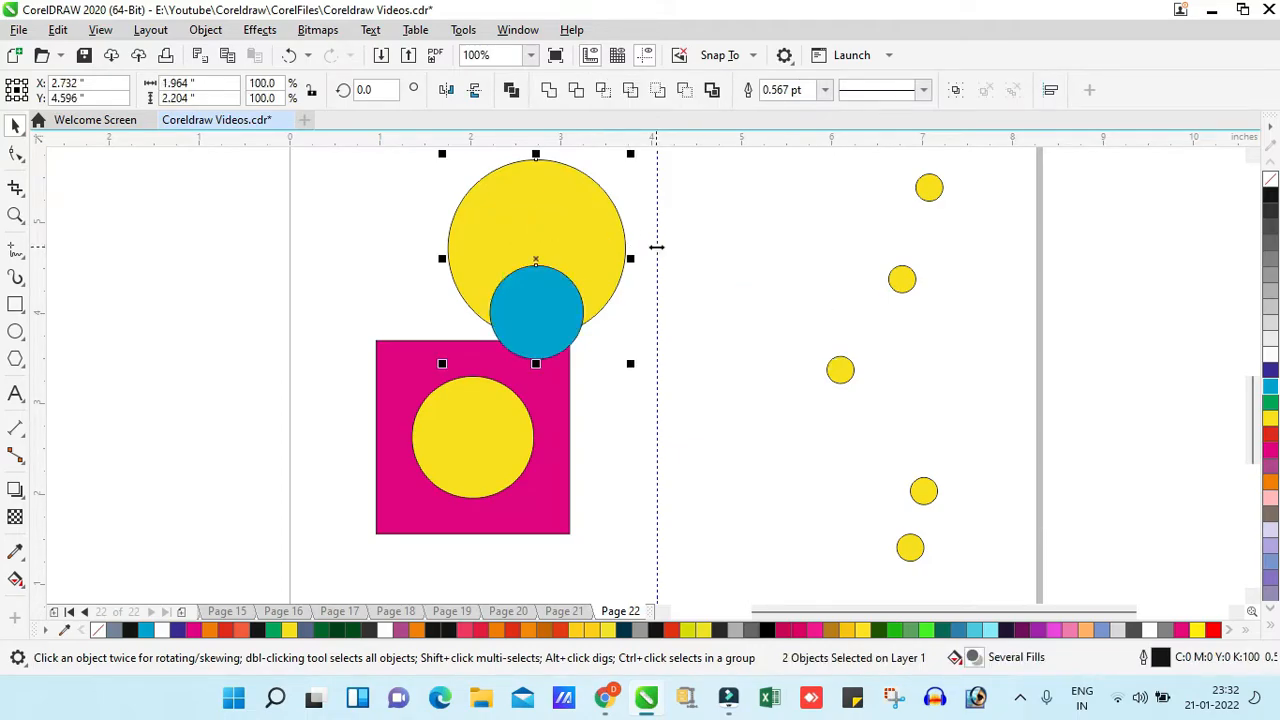
{"action": "key", "text": "e"}
{"action": "key", "text": "z"}
{"action": "left_click_drag", "start_coordinate": [389, 355], "coordinate": [780, 187]}
{"action": "right_click", "coordinate": [749, 229]}
{"action": "key", "text": "space"}
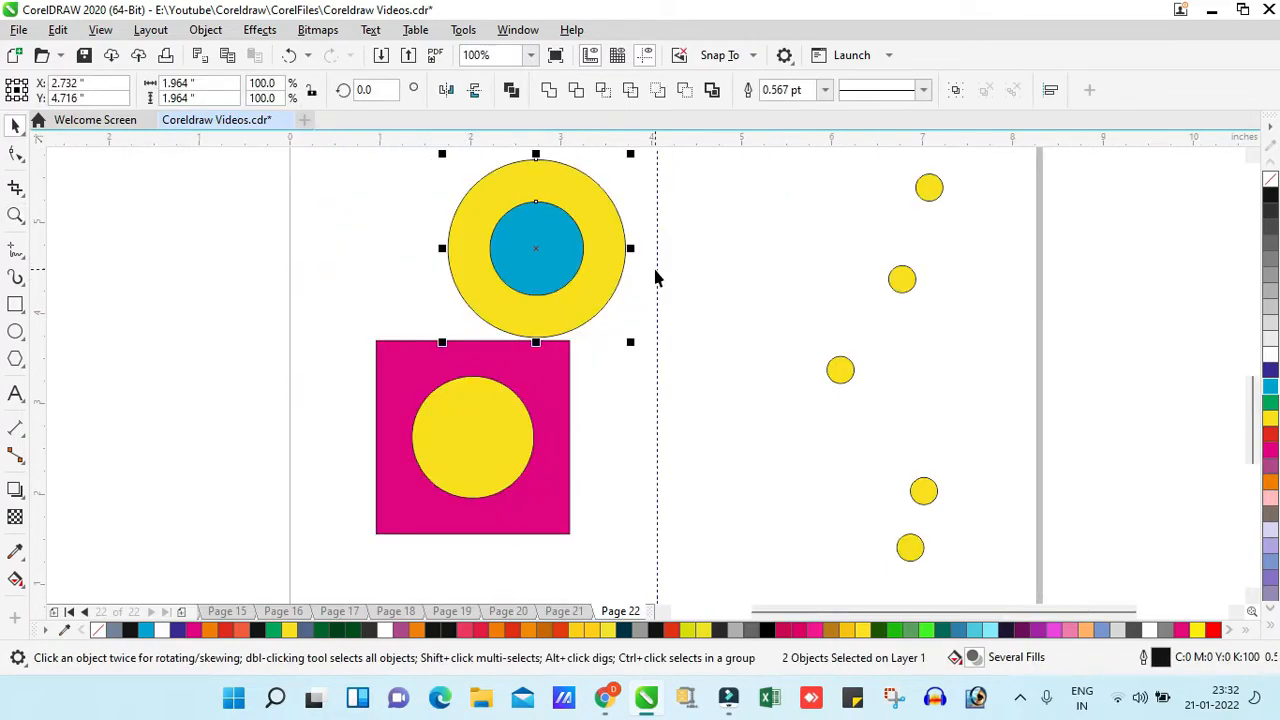
- Align the cyan circle to the large yellow circle's left, right, bottom and top edges, finishing horizontally centered at the top edge
{"action": "key", "text": "l"}
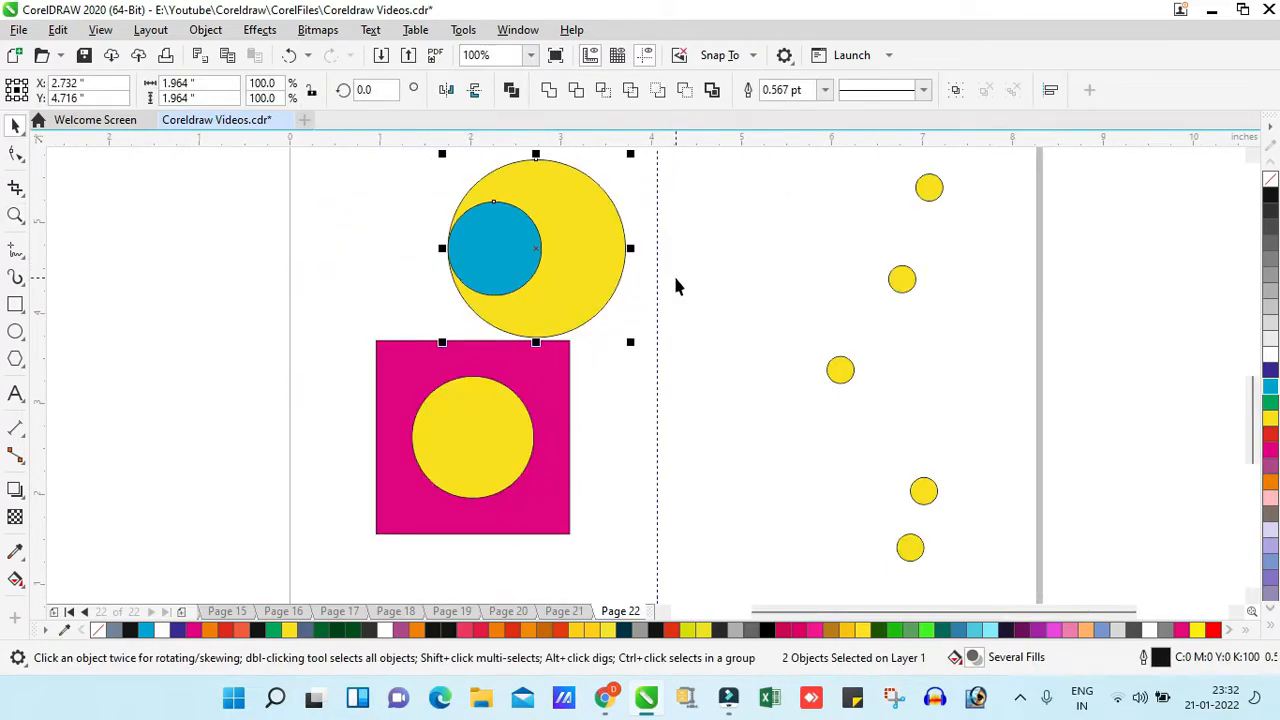
{"action": "key", "text": "r"}
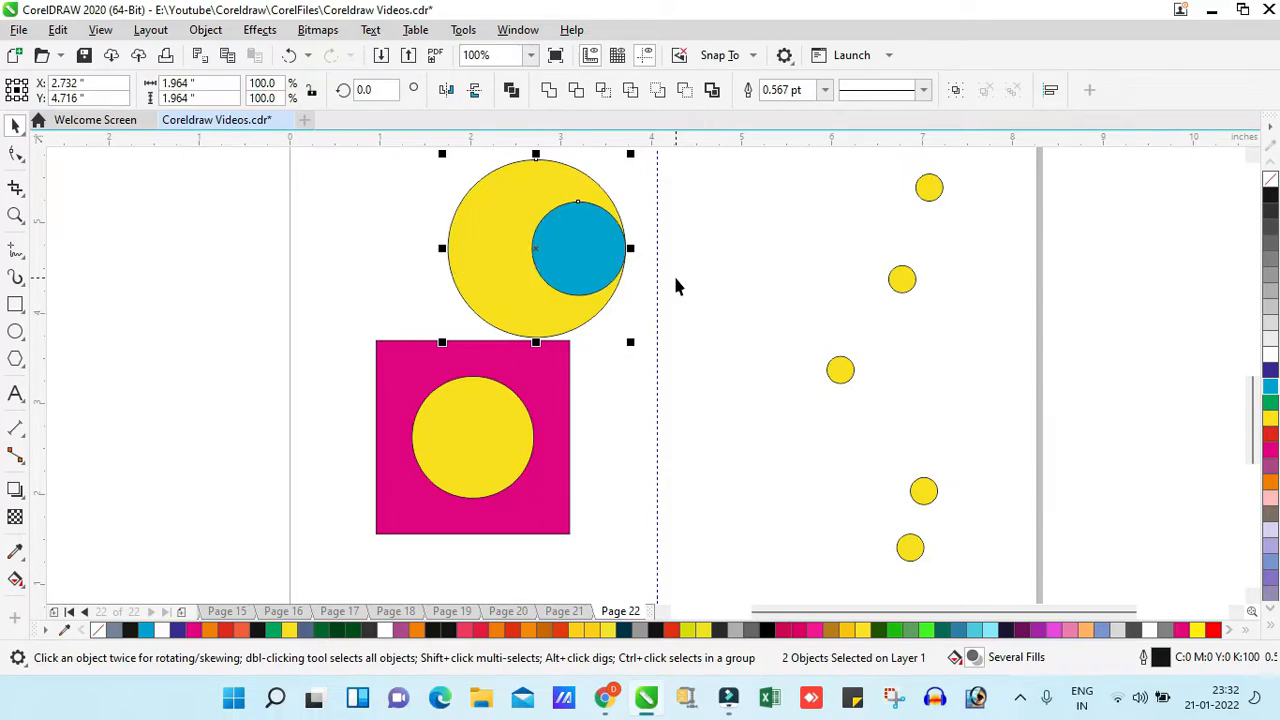
{"action": "key", "text": "b"}
{"action": "key", "text": "t"}
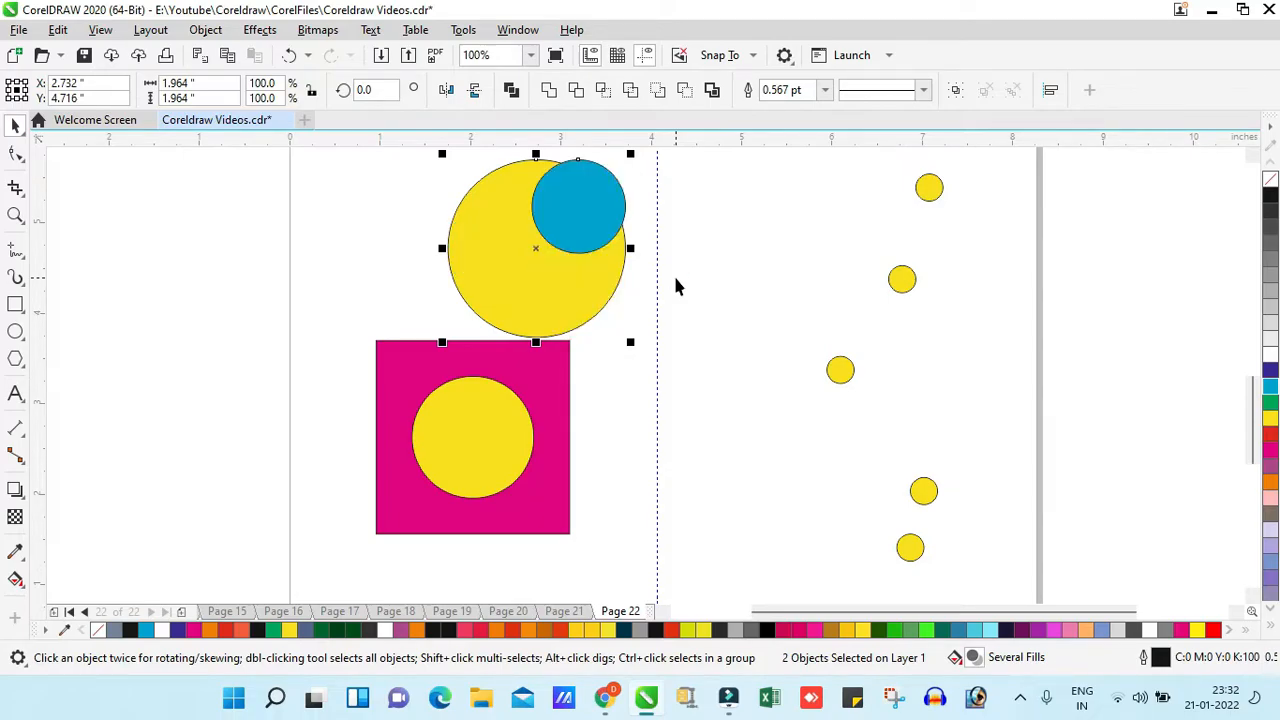
{"action": "key", "text": "c"}
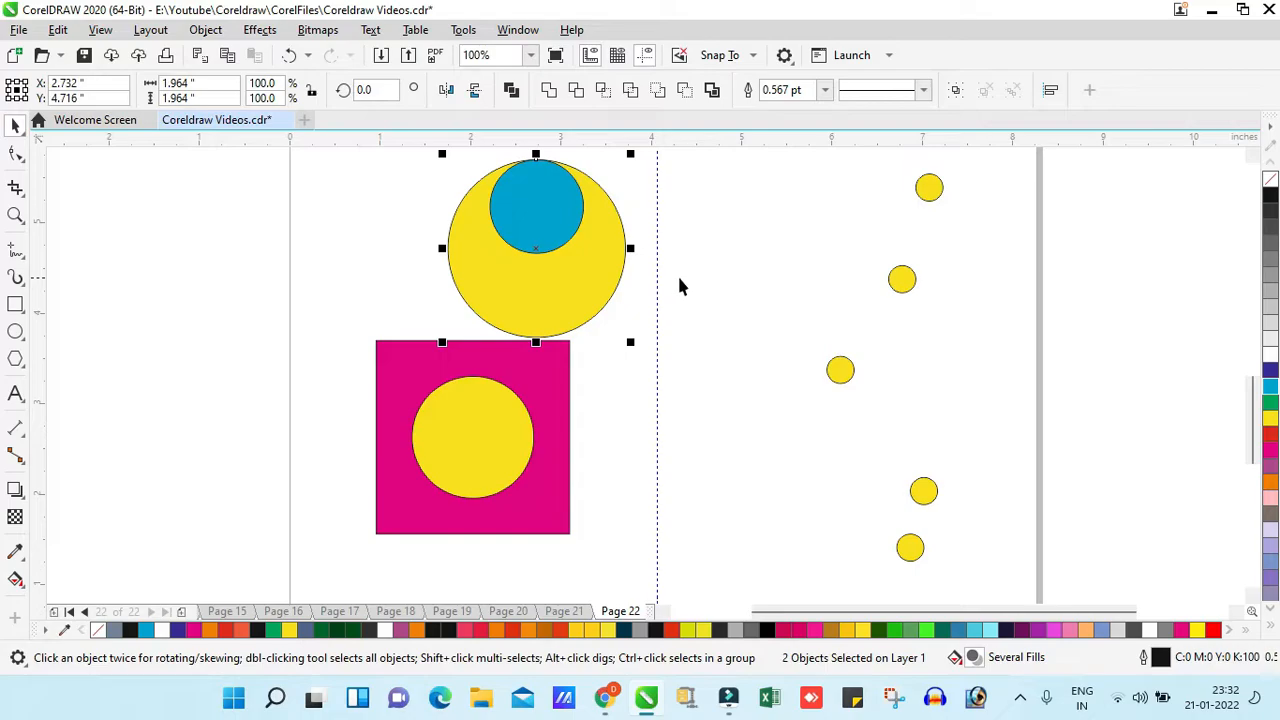
{"action": "left_click", "coordinate": [743, 273]}
{"action": "key", "text": "z"}
{"action": "left_click_drag", "start_coordinate": [378, 391], "coordinate": [770, 191]}
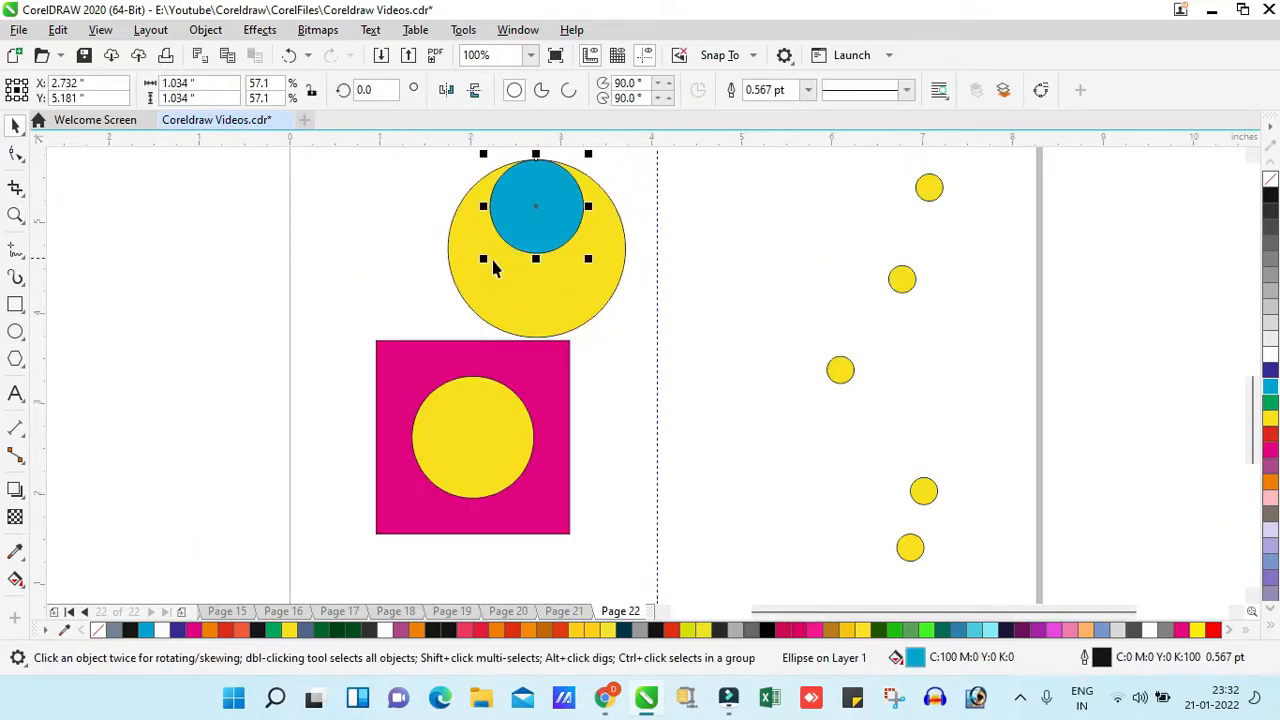
{"action": "left_click", "coordinate": [510, 297]}
{"action": "left_click", "coordinate": [667, 305]}
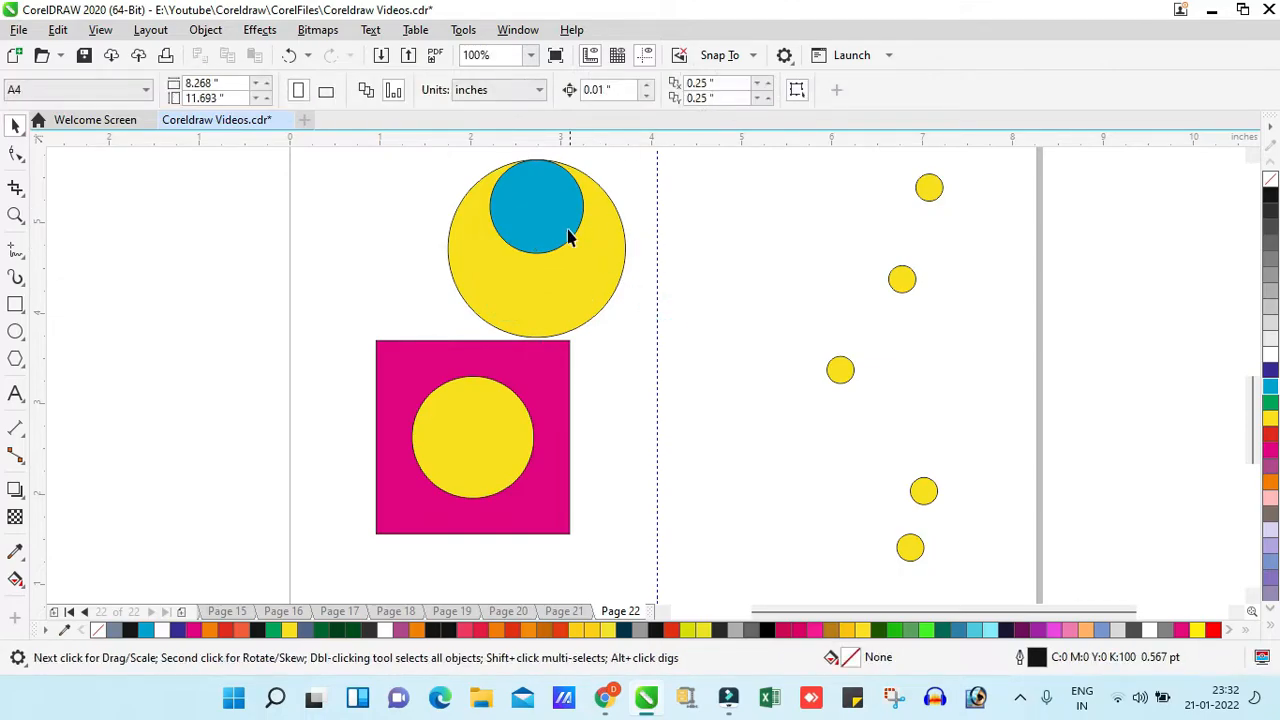
- Move the cyan circle over the large yellow circle's edge and view the Align and Distribute commands for both circles
{"action": "left_click", "coordinate": [567, 234]}
{"action": "left_click_drag", "start_coordinate": [545, 215], "coordinate": [646, 288]}
{"action": "left_click", "coordinate": [502, 212], "text": "shift"}
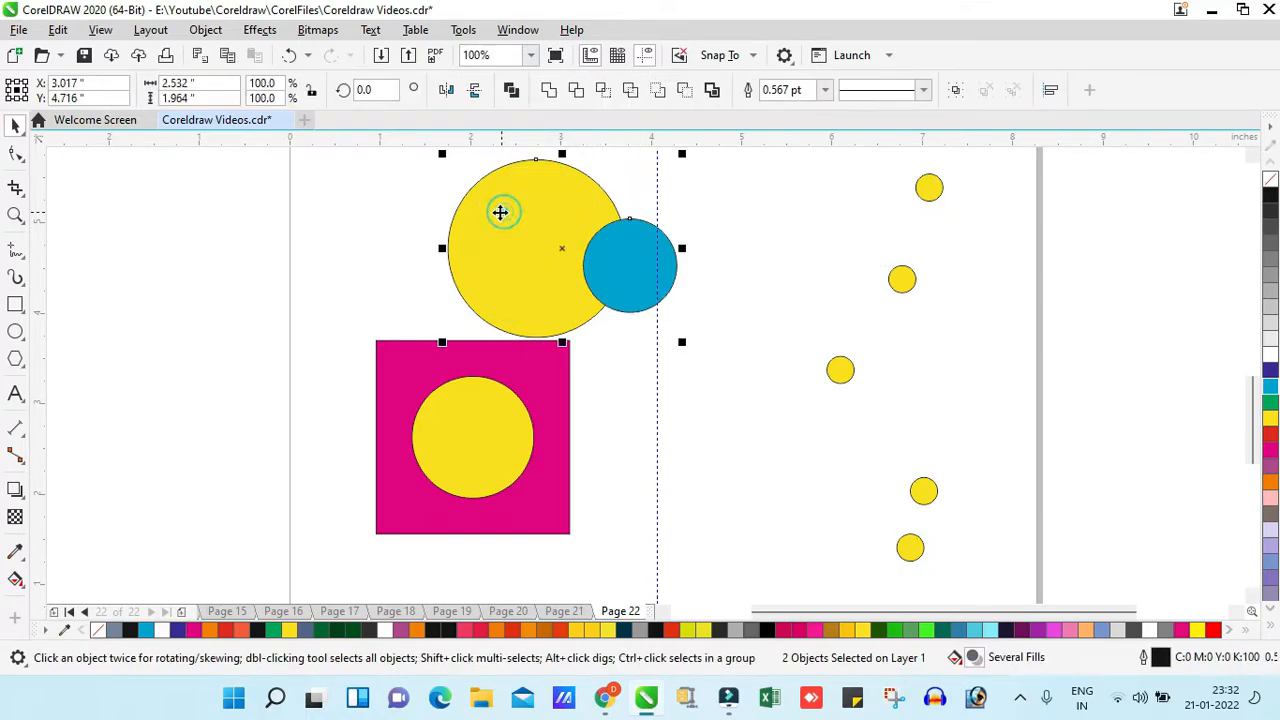
{"action": "left_click", "coordinate": [208, 34]}
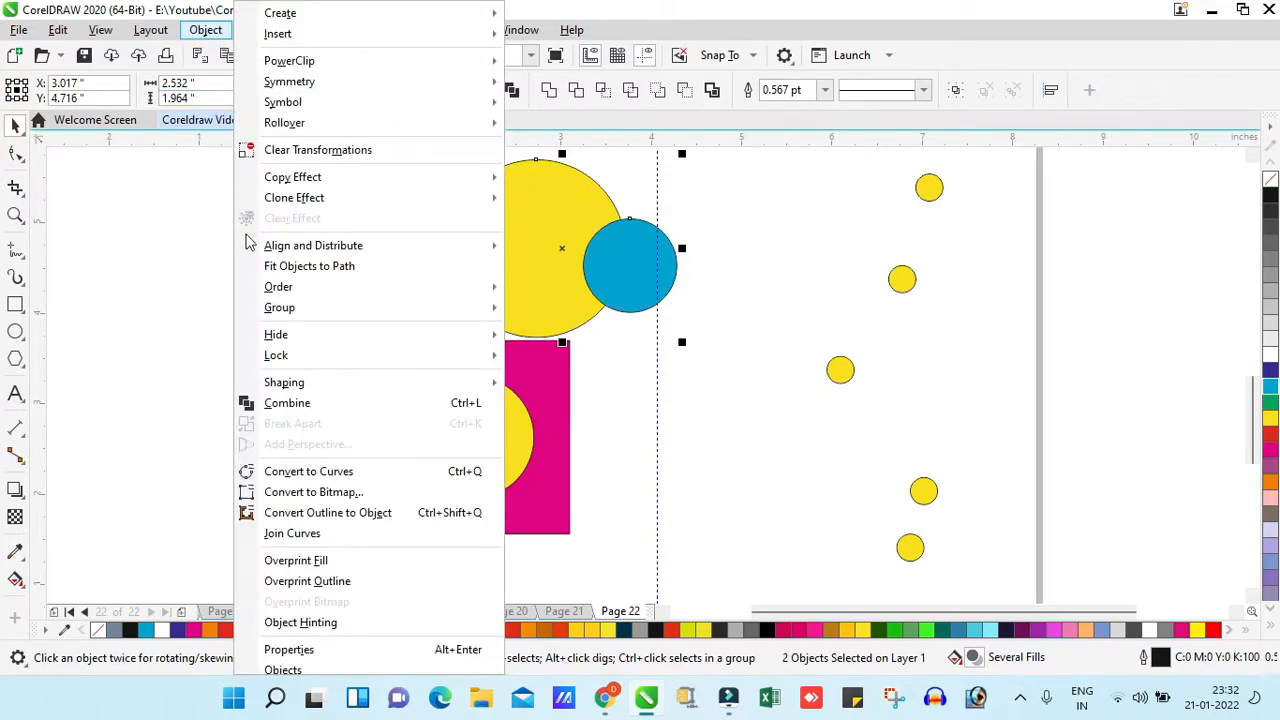
{"action": "mouse_move", "coordinate": [292, 250]}
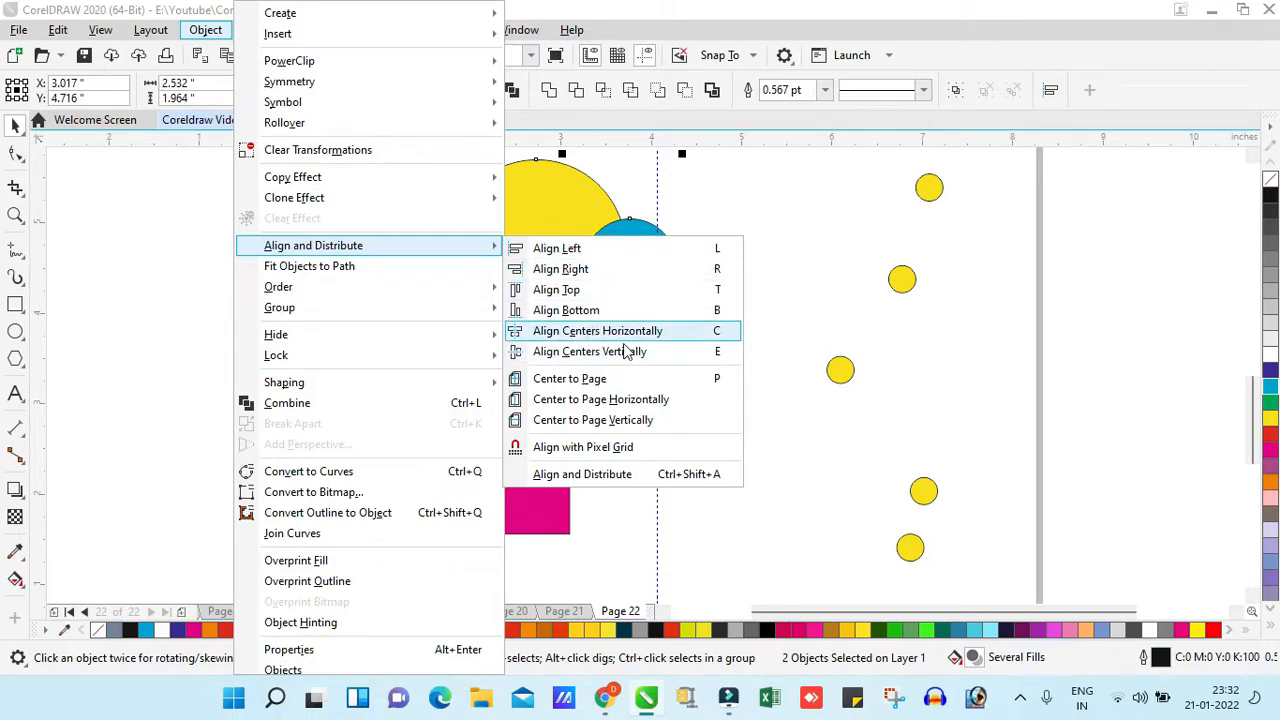
{"action": "left_click", "coordinate": [794, 304]}
- Review which Align and Distribute commands are available with only the cyan circle selected
{"action": "key", "text": "z"}
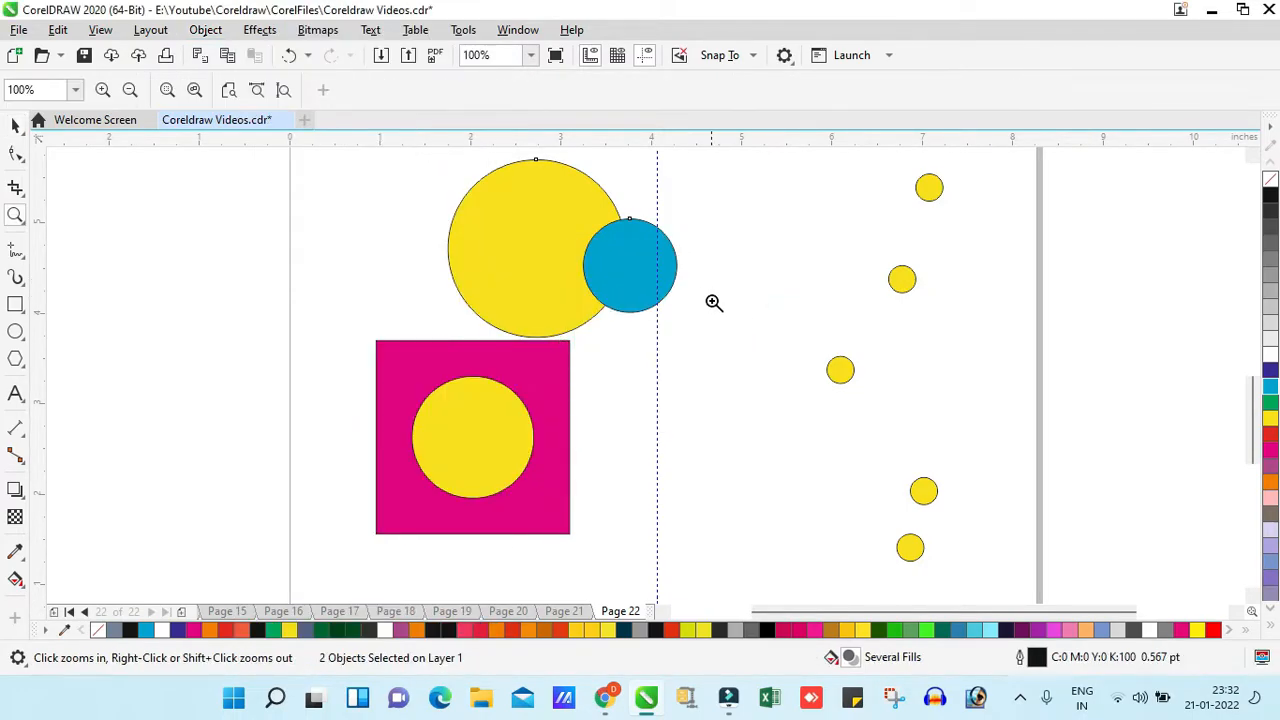
{"action": "left_click", "coordinate": [16, 125]}
{"action": "left_click", "coordinate": [197, 206]}
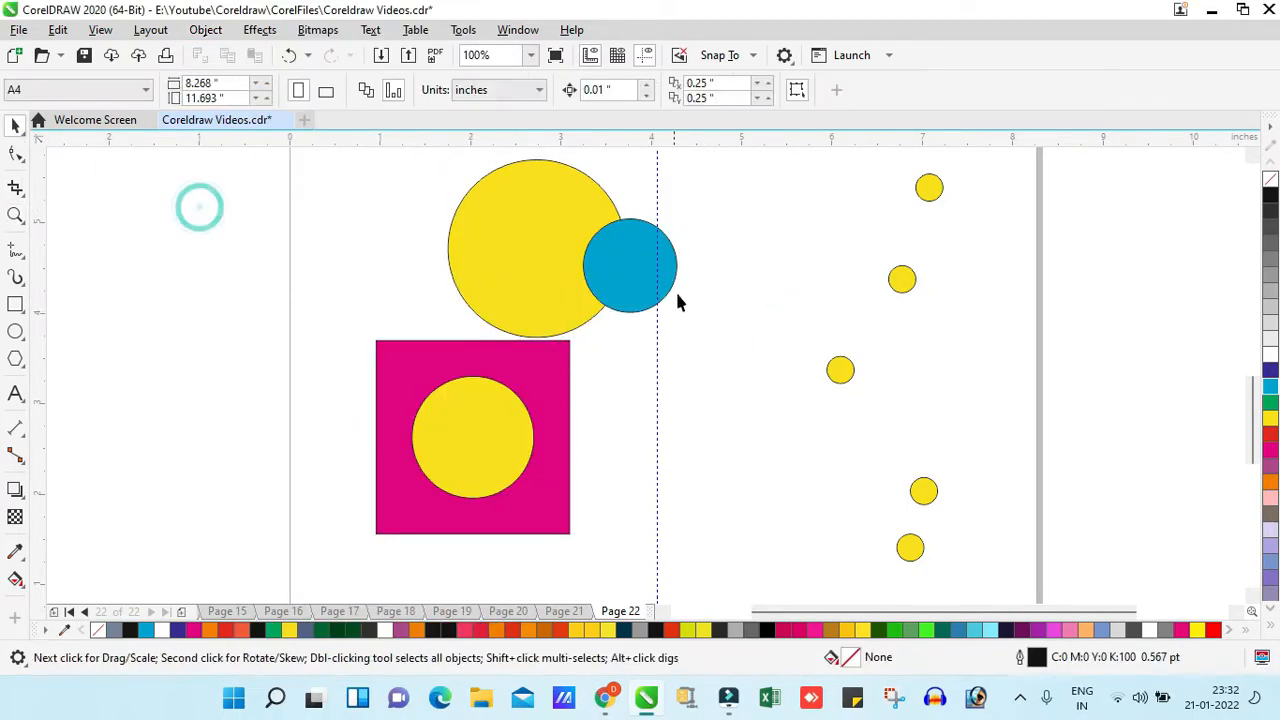
{"action": "left_click", "coordinate": [624, 288]}
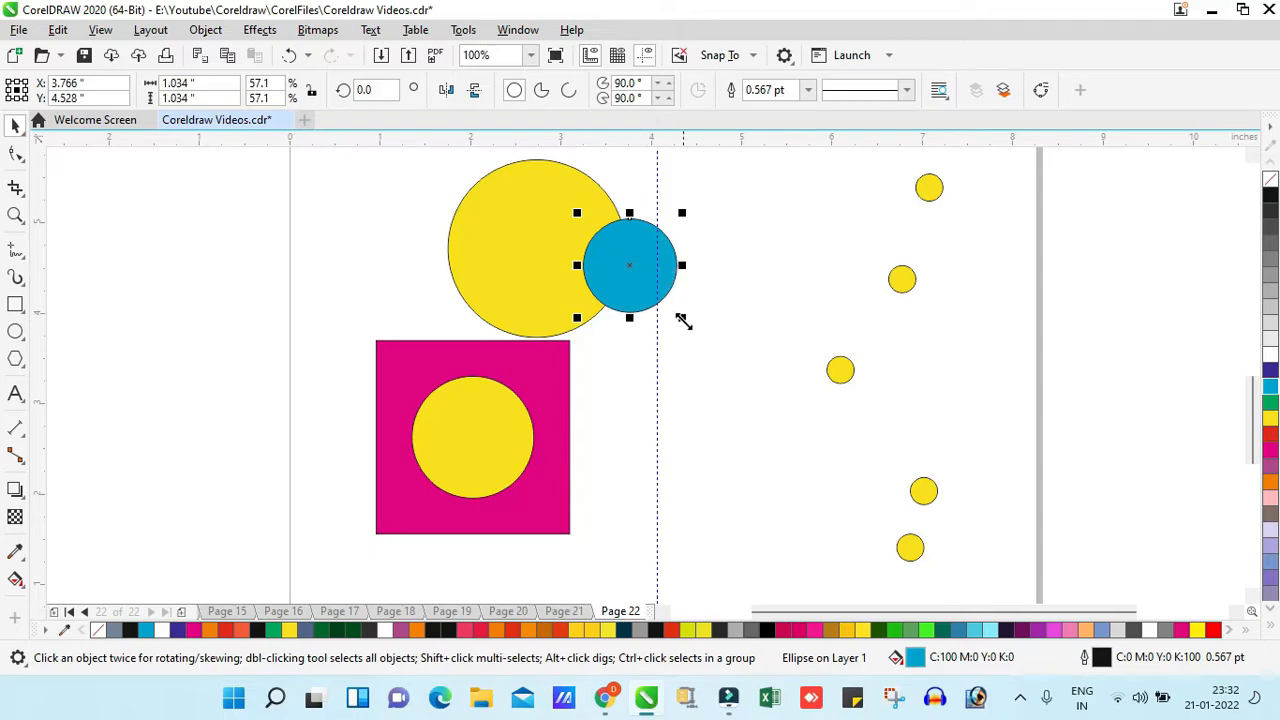
{"action": "left_click", "coordinate": [205, 30]}
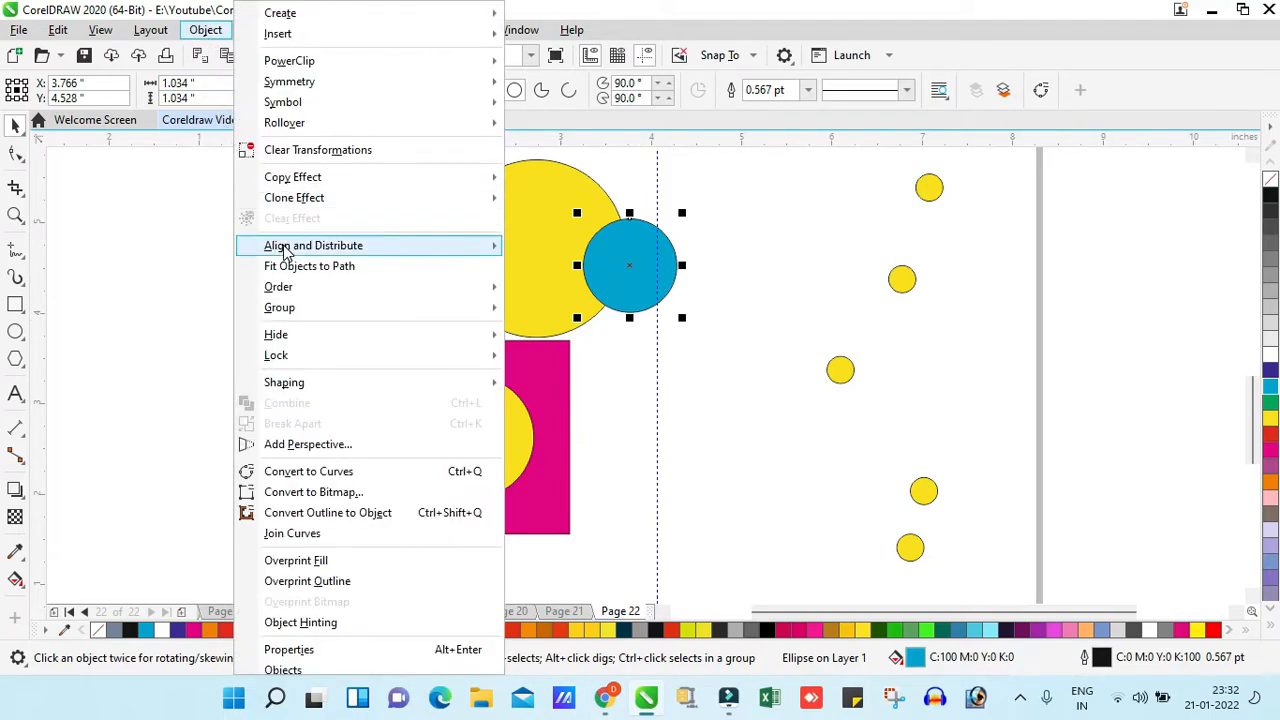
{"action": "left_click", "coordinate": [762, 267]}
- Enlarge the cyan circle to about 1.67 inches, place it outside the page, and center it to the page
{"action": "left_click_drag", "start_coordinate": [577, 318], "coordinate": [517, 372]}
{"action": "left_click_drag", "start_coordinate": [614, 297], "coordinate": [190, 309]}
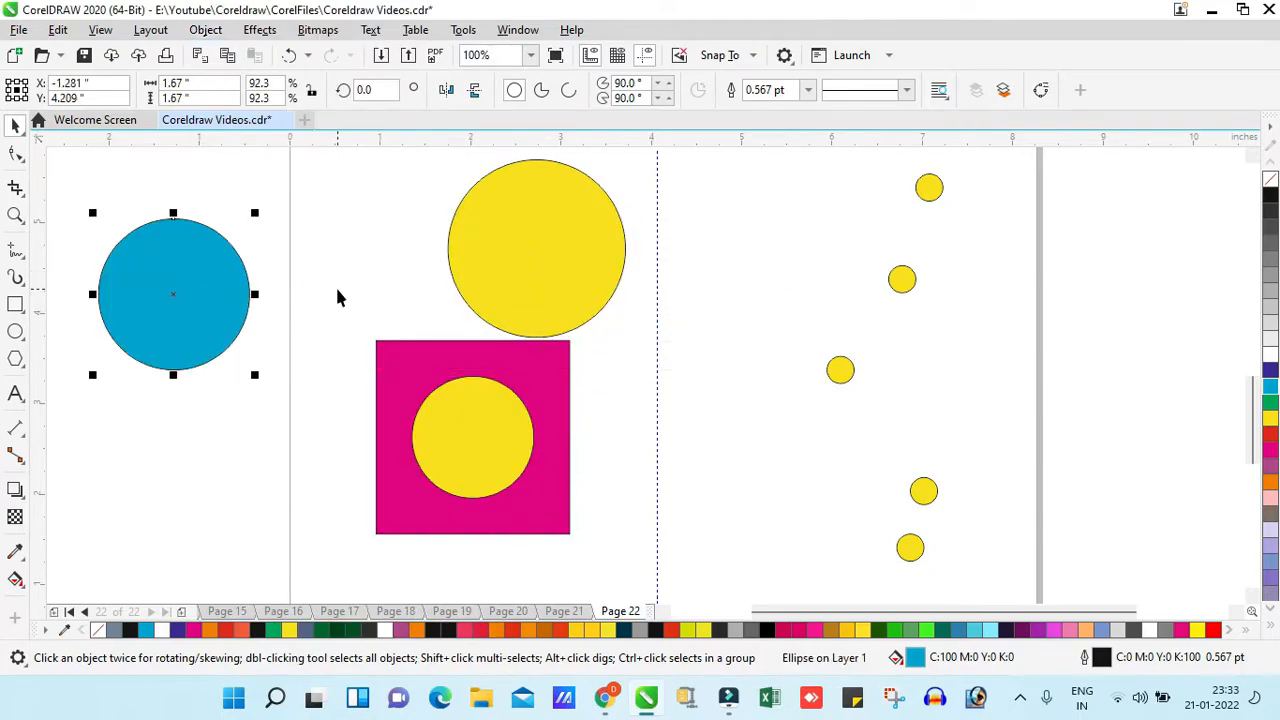
{"action": "key", "text": "p"}
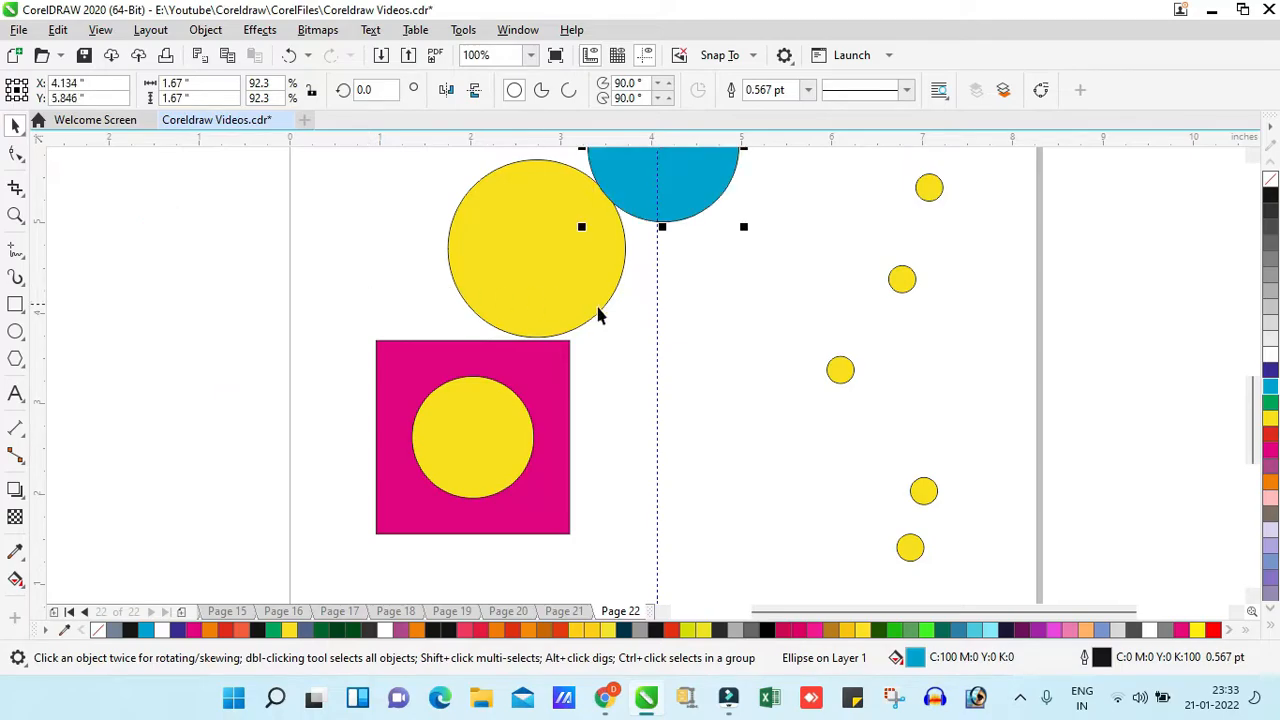
- Move the cyan circle off the page, enlarge it to about 6.94 inches and center it to the page
{"action": "key", "text": "z"}
{"action": "scroll", "coordinate": [734, 298], "scroll_direction": "down", "scroll_amount": 3}
{"action": "scroll", "coordinate": [670, 304], "scroll_direction": "down", "scroll_amount": 3}
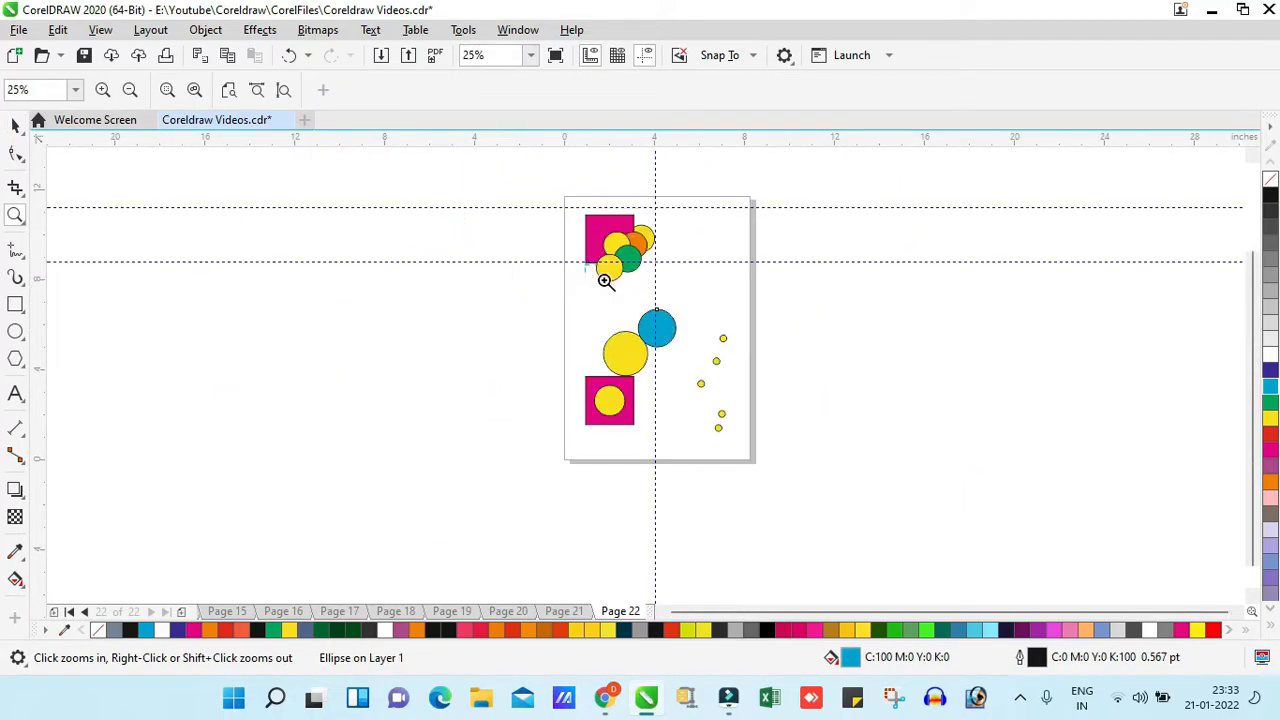
{"action": "scroll", "coordinate": [765, 400], "scroll_direction": "up", "scroll_amount": 4}
{"action": "scroll", "coordinate": [694, 391], "scroll_direction": "down", "scroll_amount": 3}
{"action": "key", "text": "space"}
{"action": "left_click_drag", "start_coordinate": [673, 338], "coordinate": [1037, 430]}
{"action": "left_click_drag", "start_coordinate": [950, 370], "coordinate": [1004, 486]}
{"action": "key", "text": "p"}
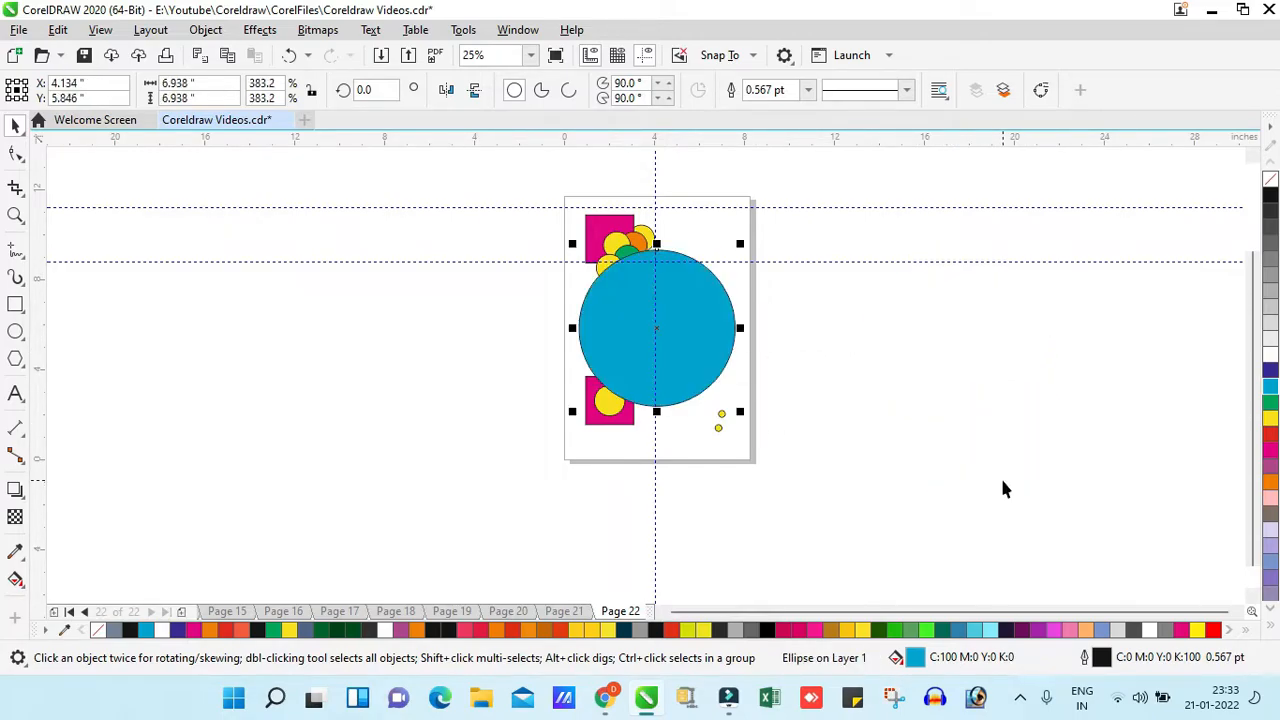
- Shrink the cyan circle to about 4.22 inches, move it over the page's lower-left edge and center it to the page horizontally
{"action": "left_click_drag", "start_coordinate": [745, 245], "coordinate": [714, 265]}
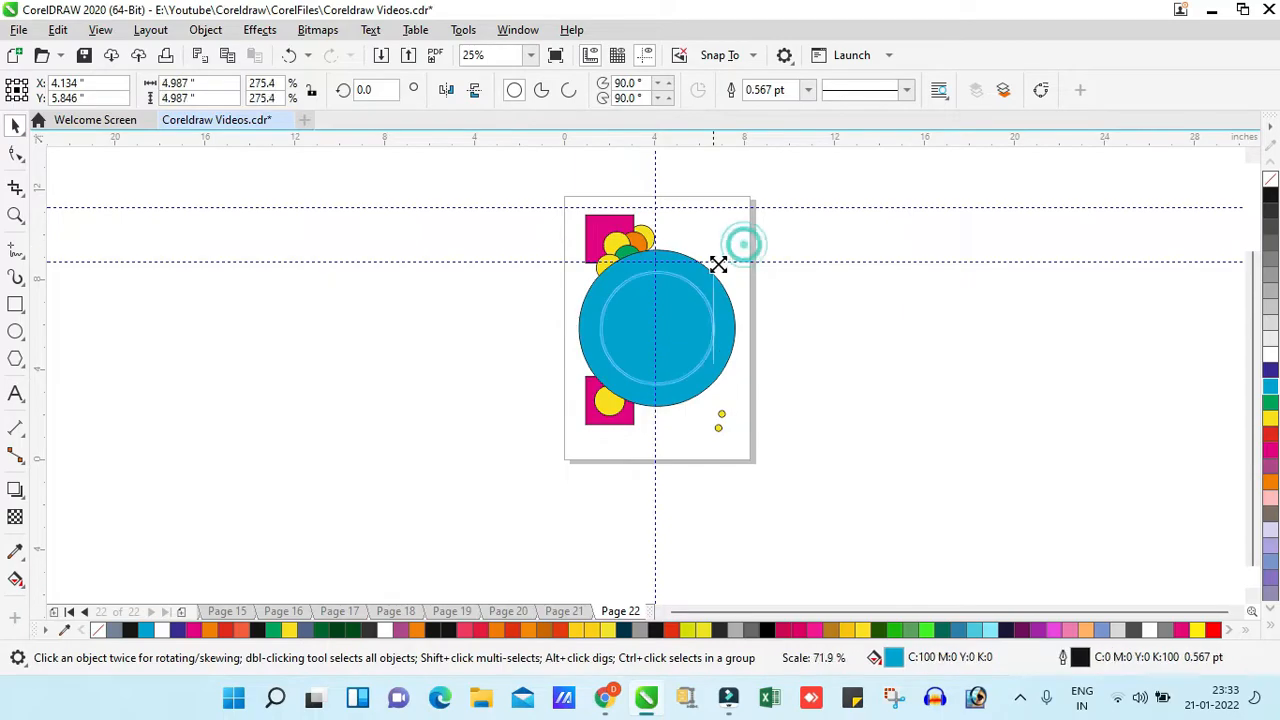
{"action": "left_click_drag", "start_coordinate": [674, 329], "coordinate": [562, 418]}
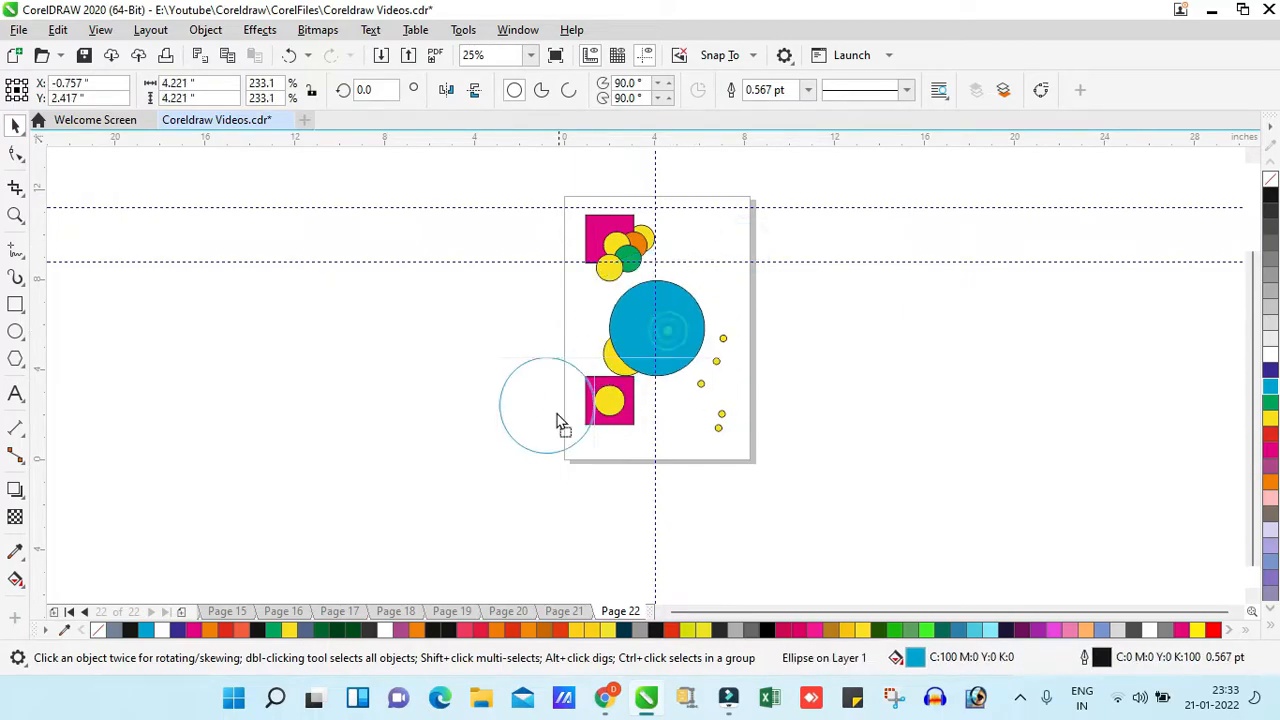
{"action": "left_click", "coordinate": [205, 30]}
{"action": "mouse_move", "coordinate": [283, 288]}
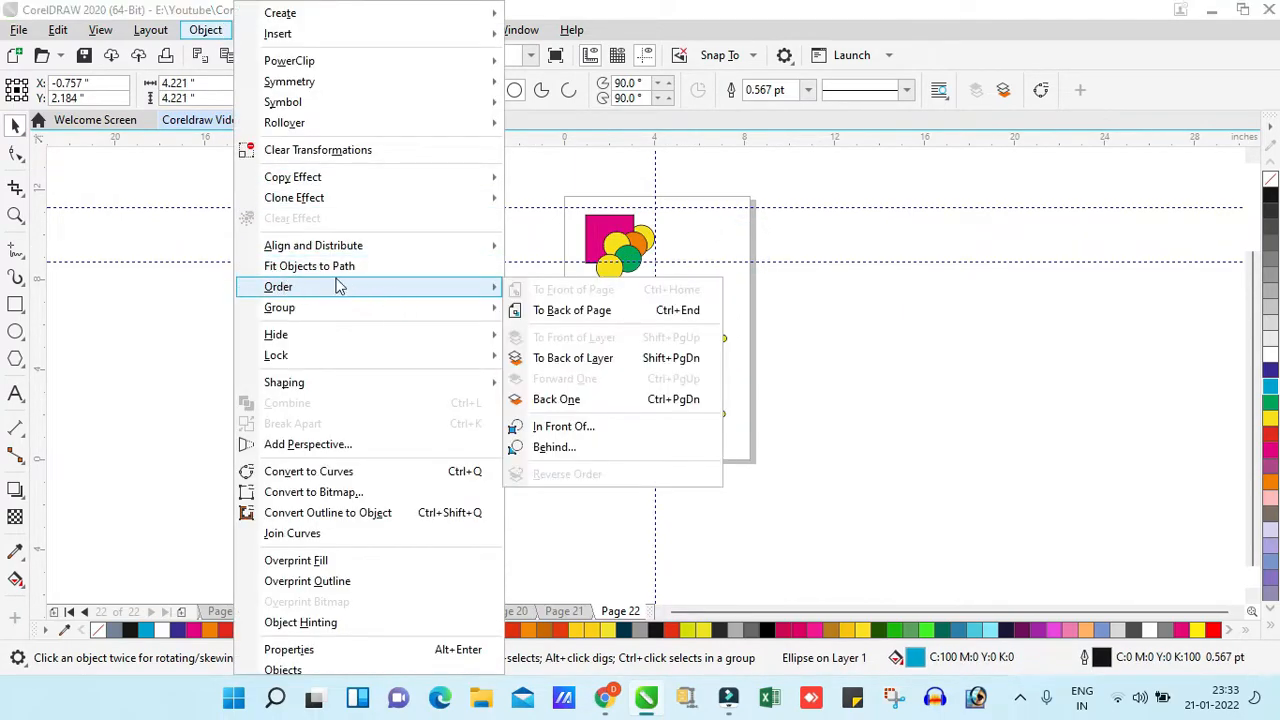
{"action": "mouse_move", "coordinate": [343, 246]}
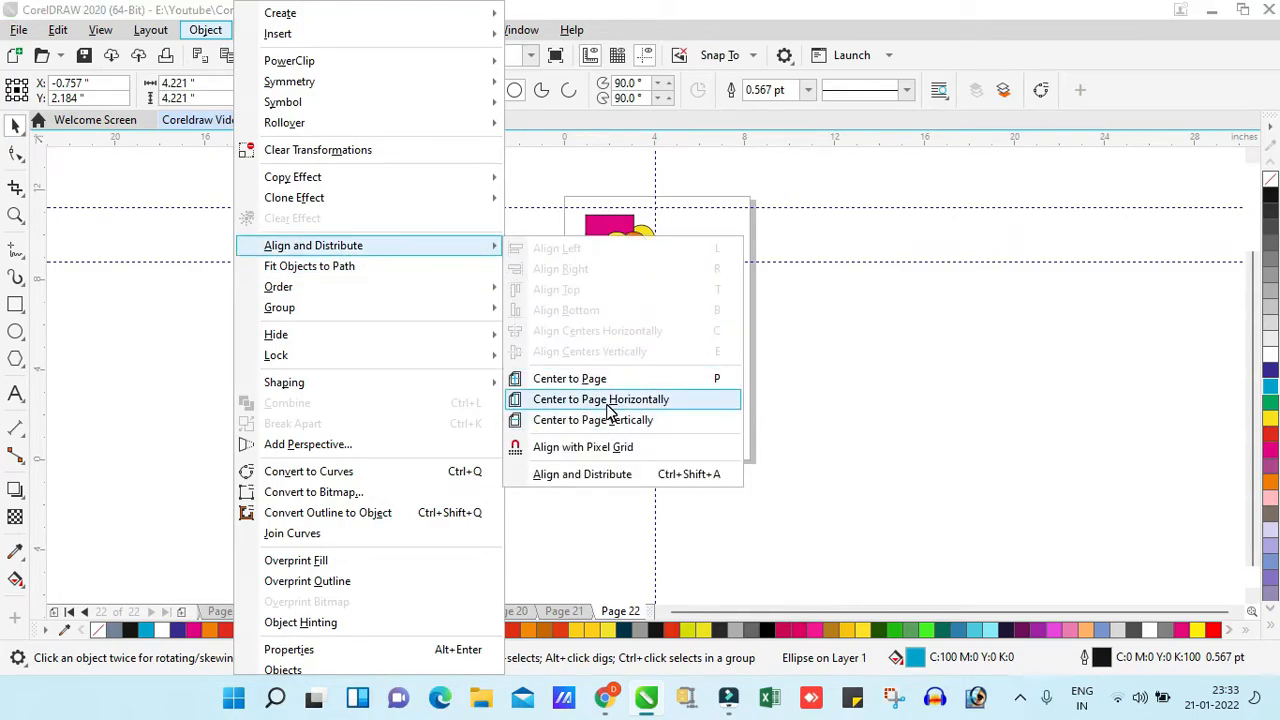
{"action": "left_click", "coordinate": [606, 402]}
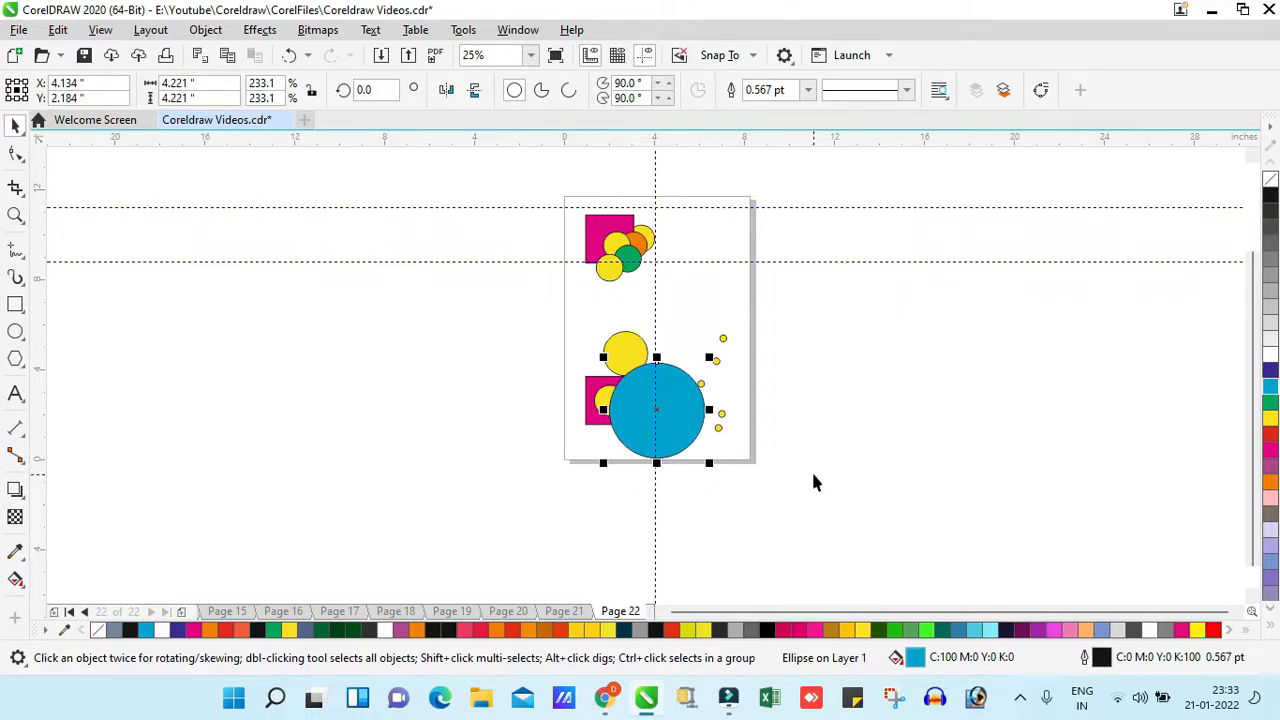
- Center the cyan circle to the page vertically
{"action": "left_click", "coordinate": [202, 32]}
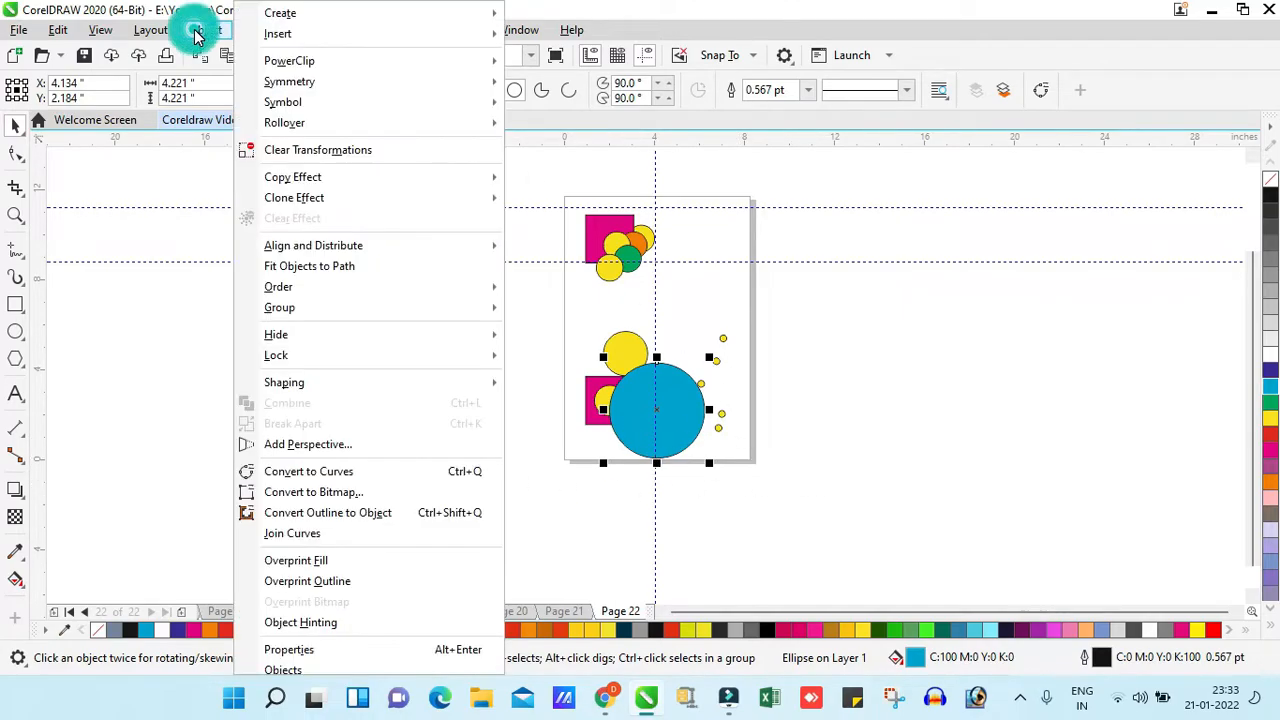
{"action": "mouse_move", "coordinate": [300, 245]}
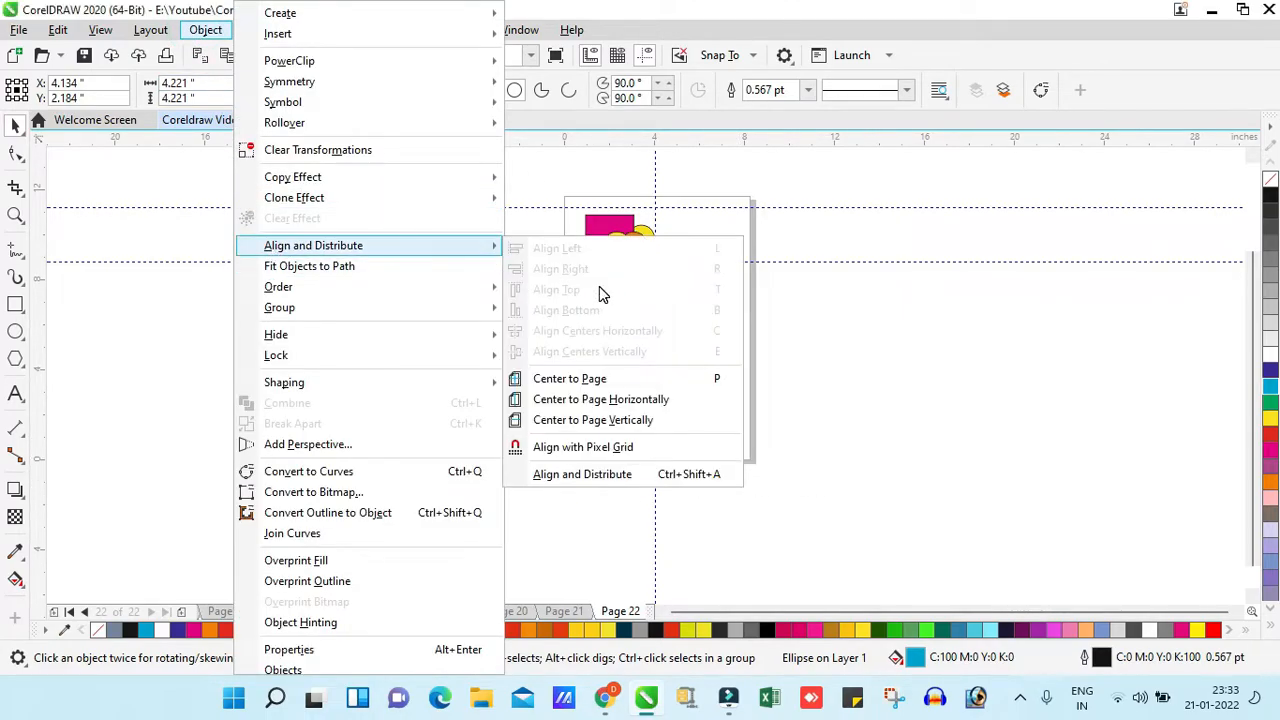
{"action": "left_click", "coordinate": [621, 419]}
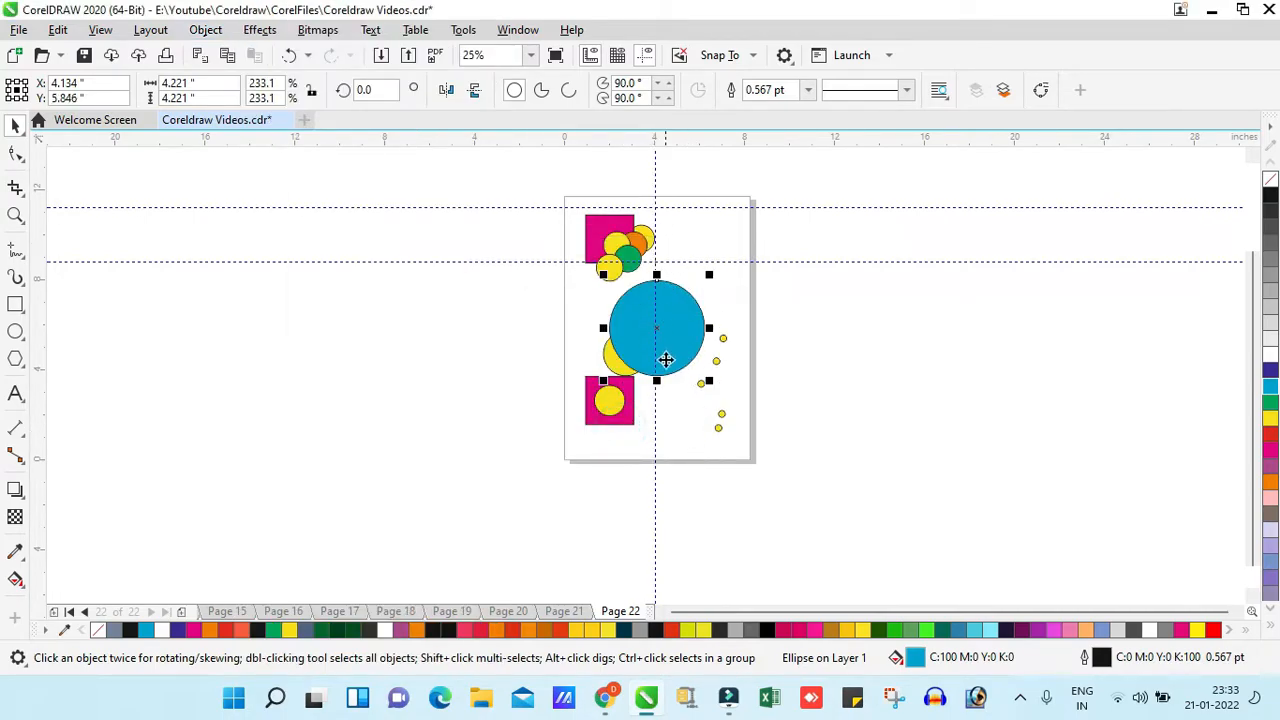
- Move the cyan circle away from the page center so it overlaps the page's left edge
{"action": "key", "text": "z"}
{"action": "left_click_drag", "start_coordinate": [524, 169], "coordinate": [797, 461]}
{"action": "key", "text": "space"}
{"action": "left_click_drag", "start_coordinate": [634, 358], "coordinate": [459, 417]}
- Examine the uneven spacing of the five small yellow circles near the page's right edge
{"action": "key", "text": "F2"}
{"action": "left_click_drag", "start_coordinate": [360, 283], "coordinate": [908, 603]}
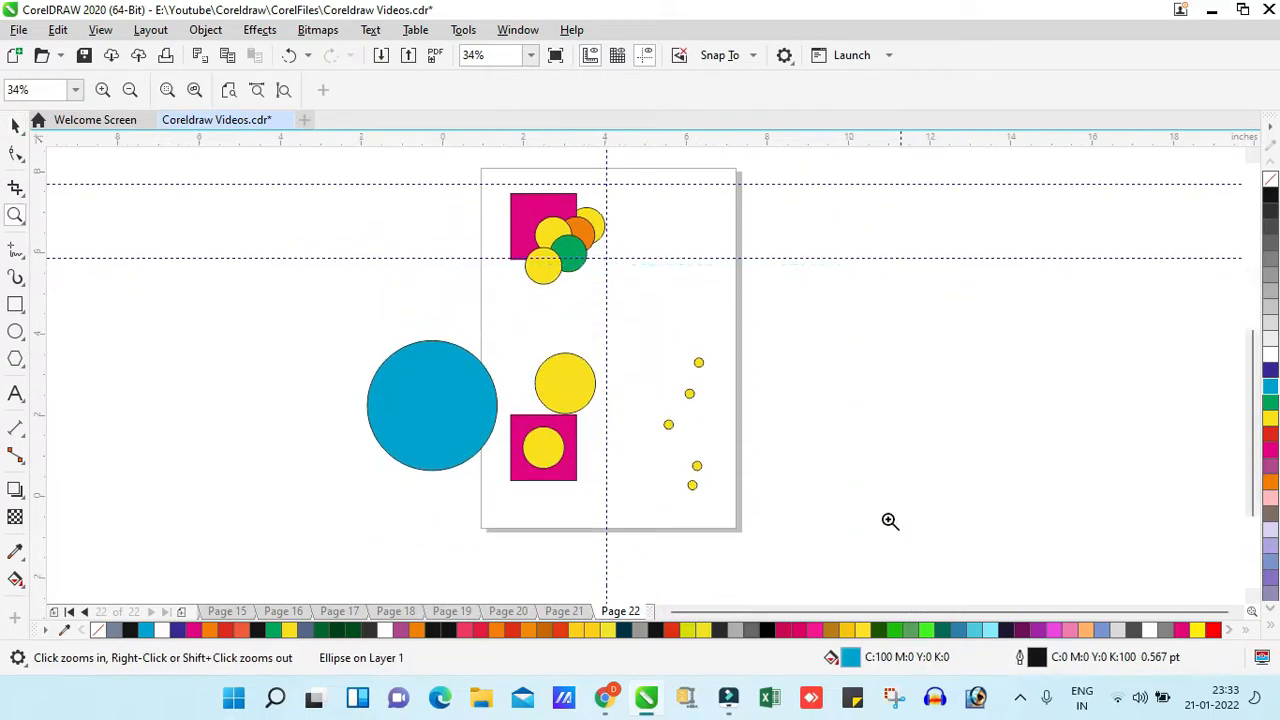
{"action": "left_click_drag", "start_coordinate": [453, 231], "coordinate": [900, 534]}
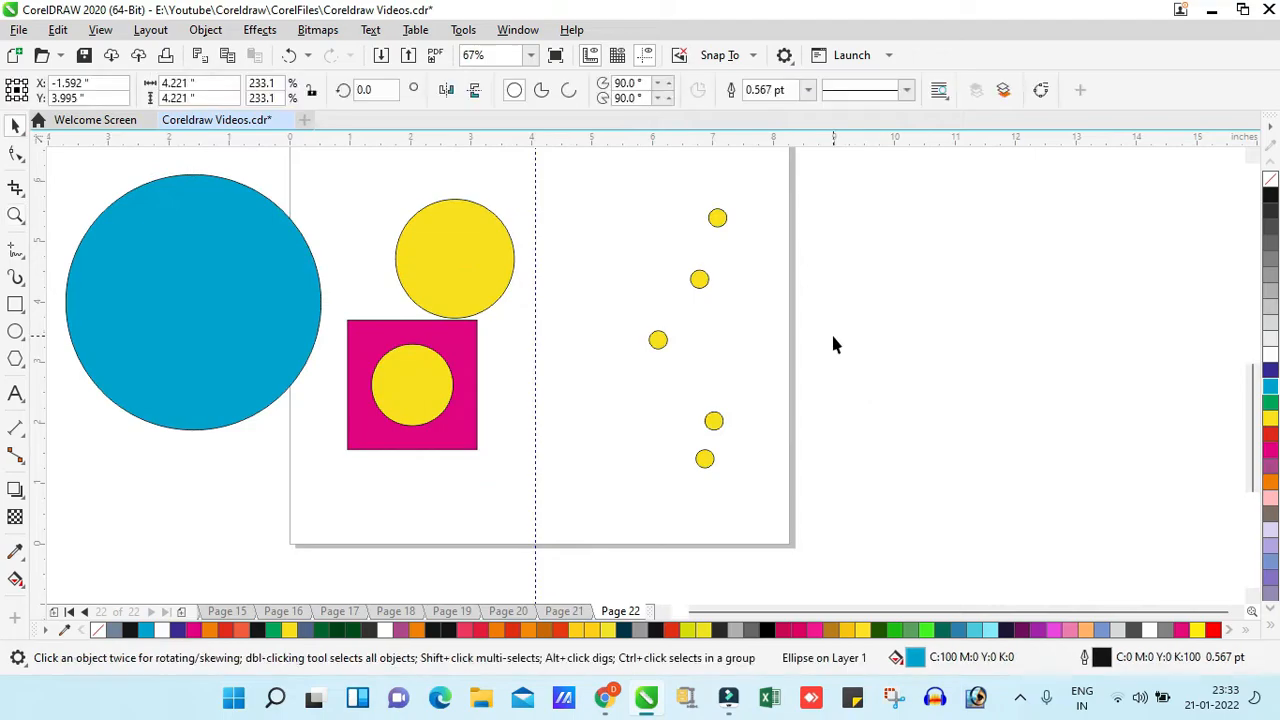
{"action": "left_click", "coordinate": [831, 336]}
{"action": "left_click_drag", "start_coordinate": [771, 195], "coordinate": [593, 505]}
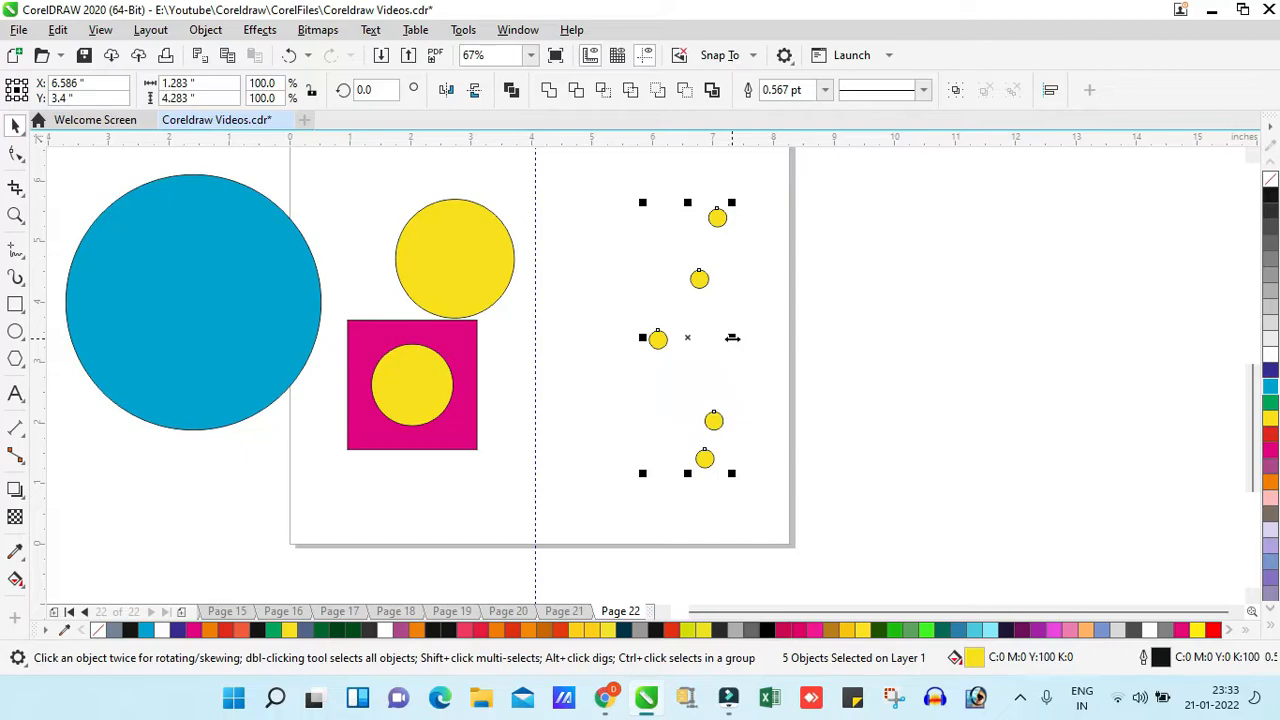
{"action": "left_click", "coordinate": [789, 378]}
{"action": "left_click_drag", "start_coordinate": [730, 400], "coordinate": [811, 520]}
{"action": "left_click_drag", "start_coordinate": [590, 183], "coordinate": [850, 522]}
{"action": "left_click", "coordinate": [707, 333]}
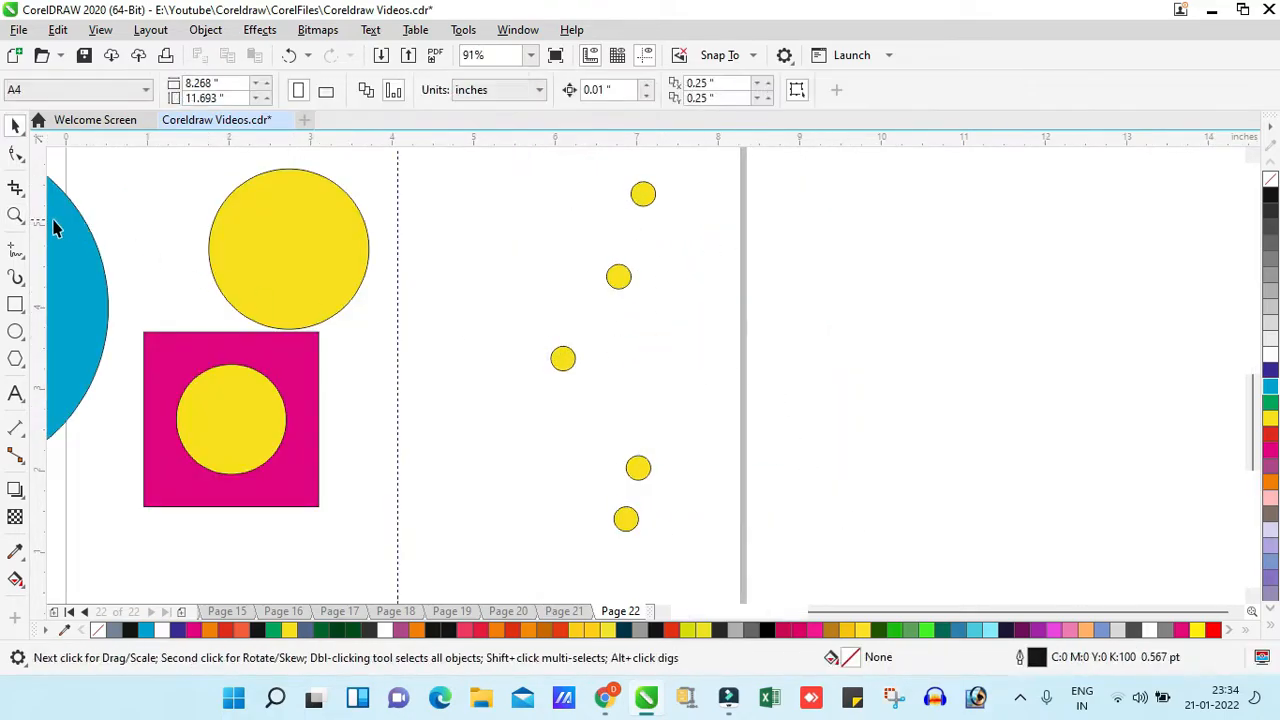
- Draw a rectangle about 0.84 by 0.71 inches and move it between the small circles to compare their gaps
{"action": "left_click", "coordinate": [15, 304]}
{"action": "left_click_drag", "start_coordinate": [618, 206], "coordinate": [688, 265]}
{"action": "key", "text": "space"}
{"action": "left_click_drag", "start_coordinate": [595, 320], "coordinate": [718, 334]}
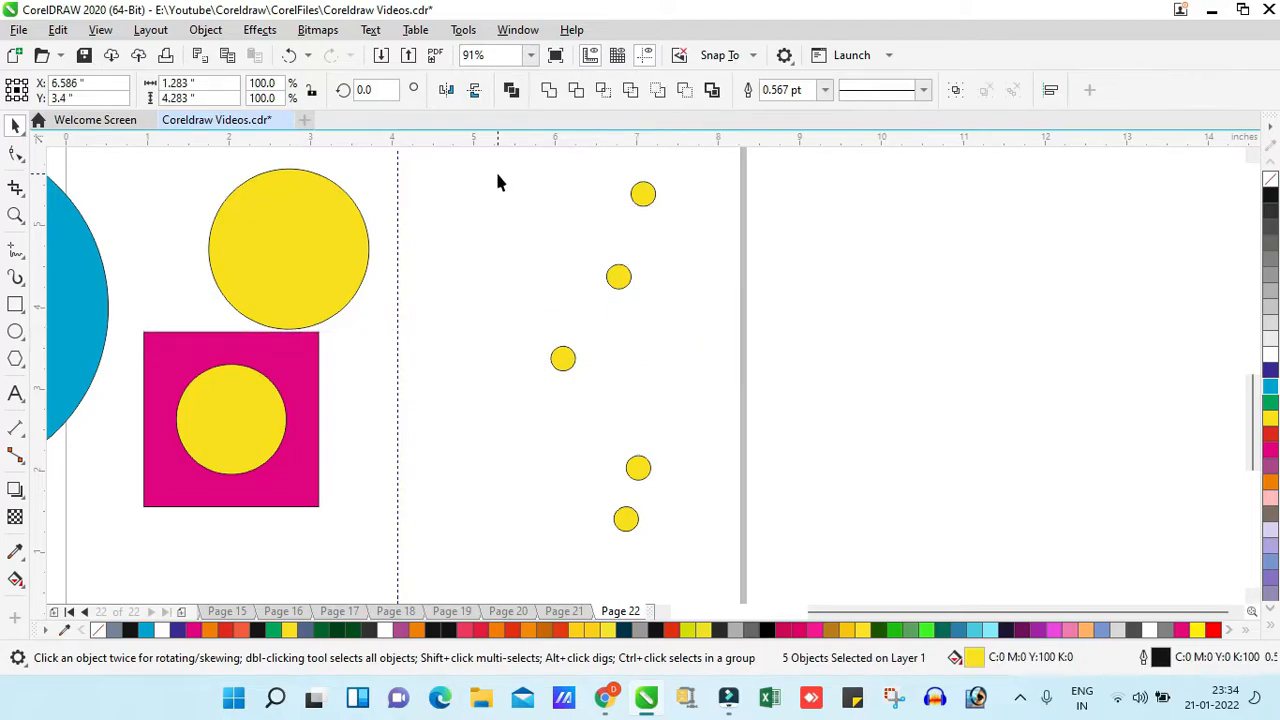
- Select the five small yellow circles and open the full Align and Distribute settings
{"action": "left_click_drag", "start_coordinate": [487, 159], "coordinate": [629, 262]}
{"action": "left_click_drag", "start_coordinate": [763, 550], "coordinate": [763, 545]}
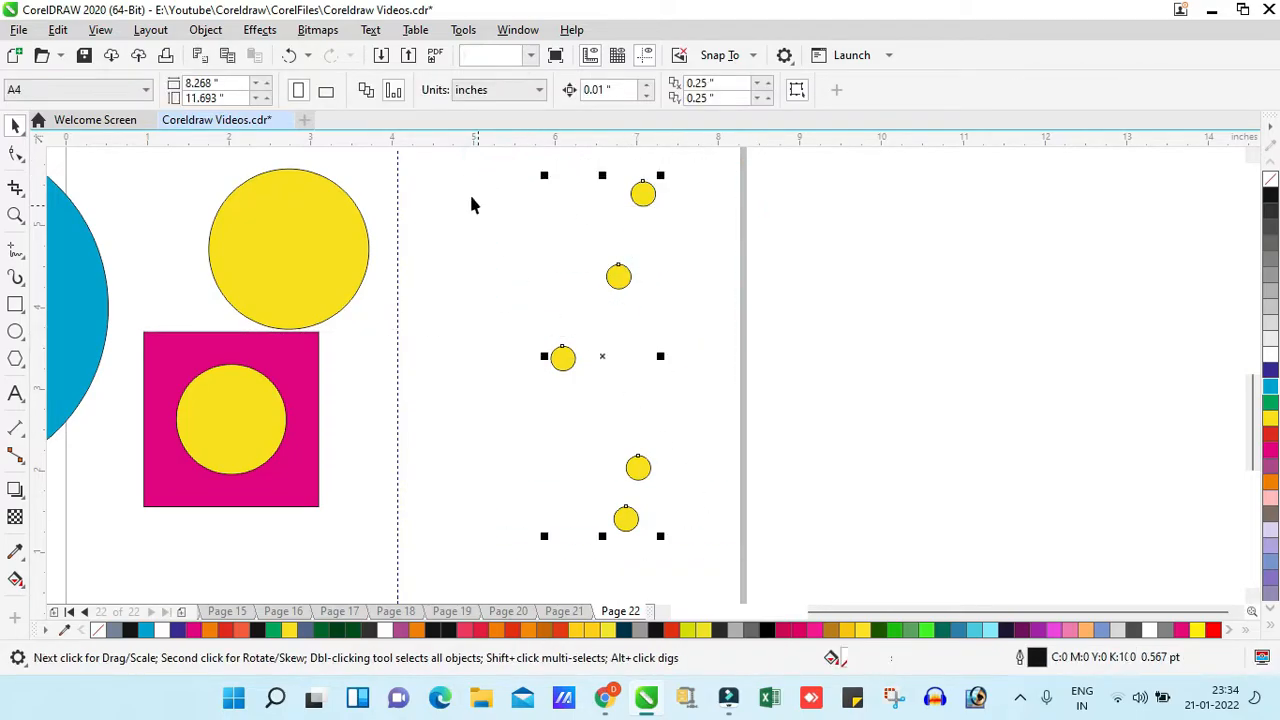
{"action": "left_click", "coordinate": [205, 29]}
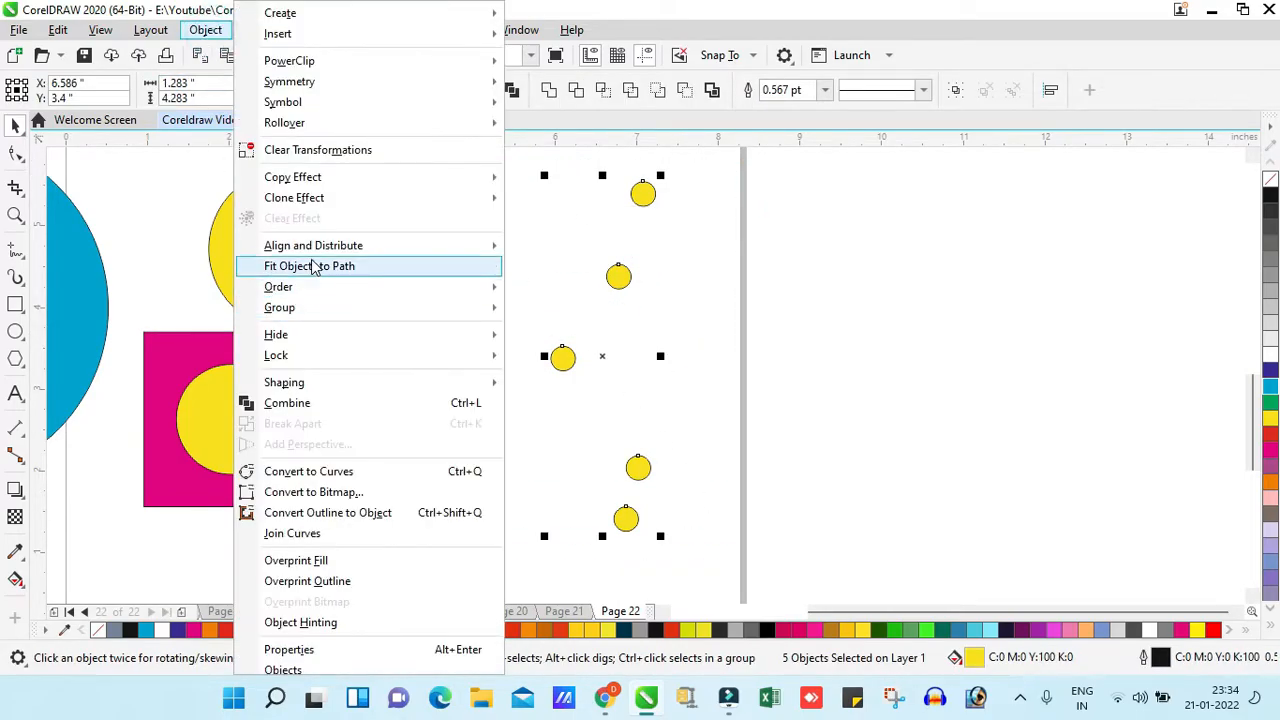
{"action": "mouse_move", "coordinate": [323, 252]}
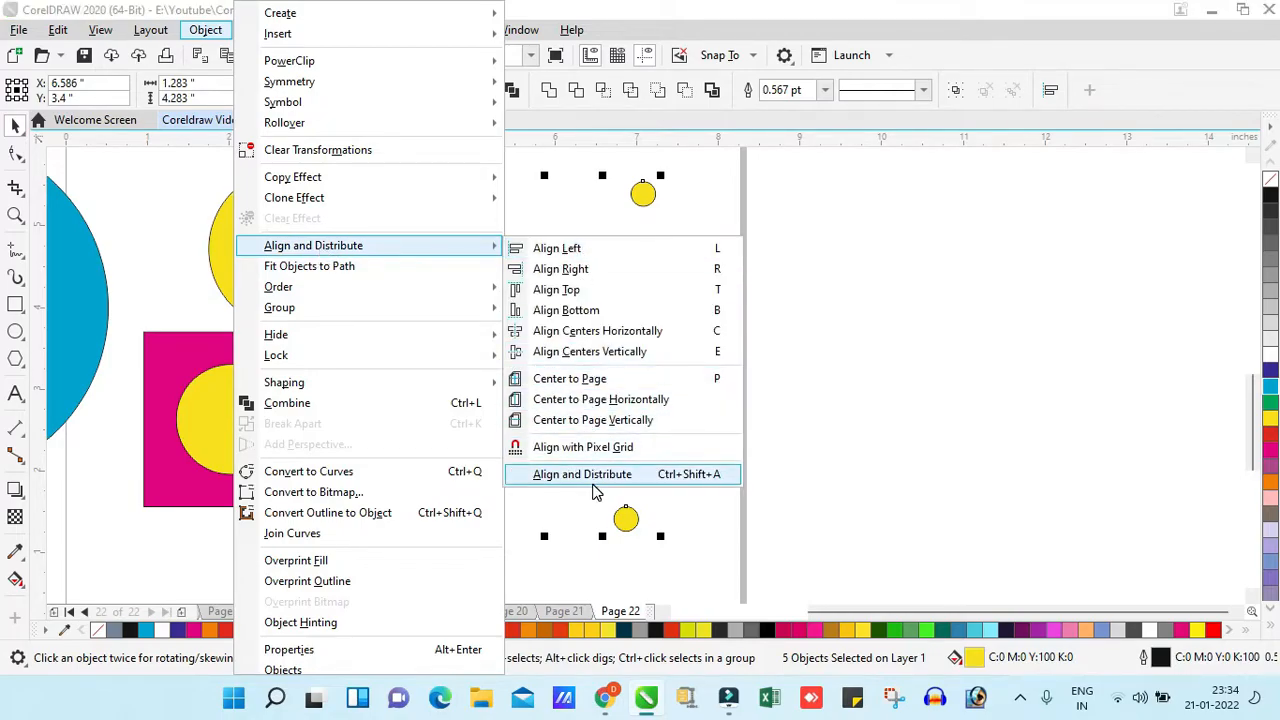
{"action": "left_click", "coordinate": [639, 476]}
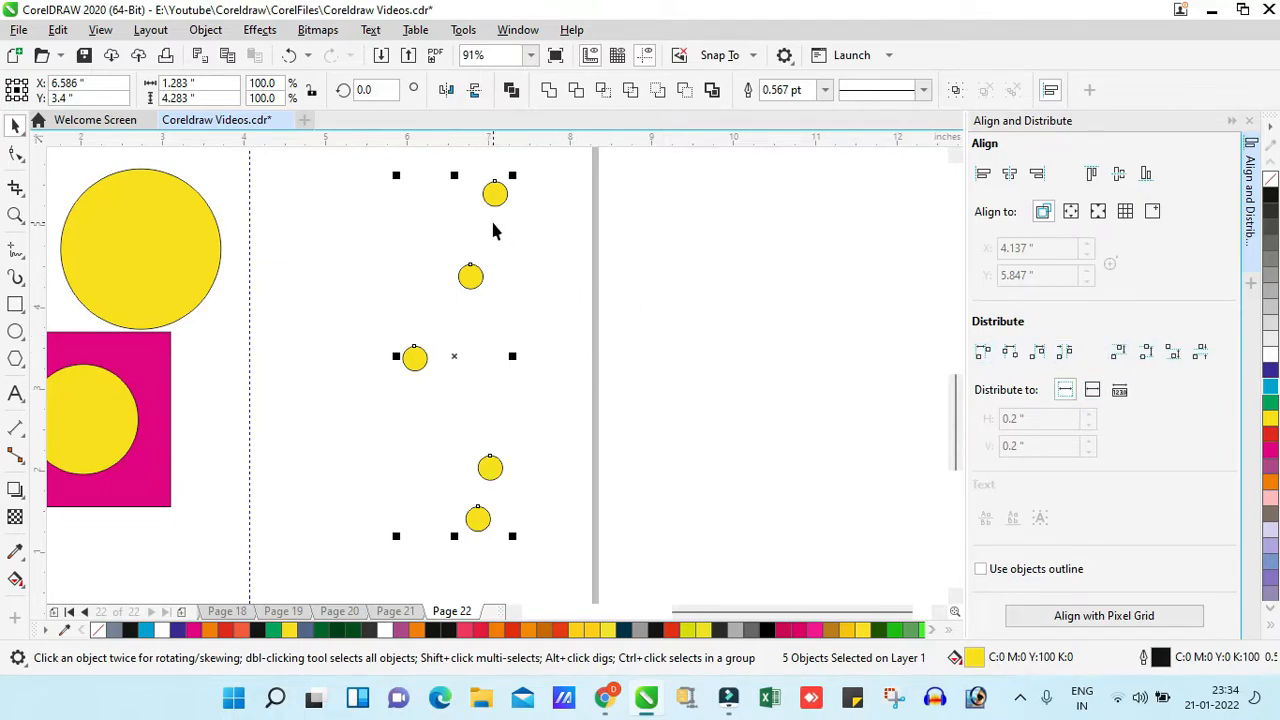
- Try top-edge distribution plus horizontal center alignment on the five small circles, and undo both
{"action": "left_click", "coordinate": [1121, 355]}
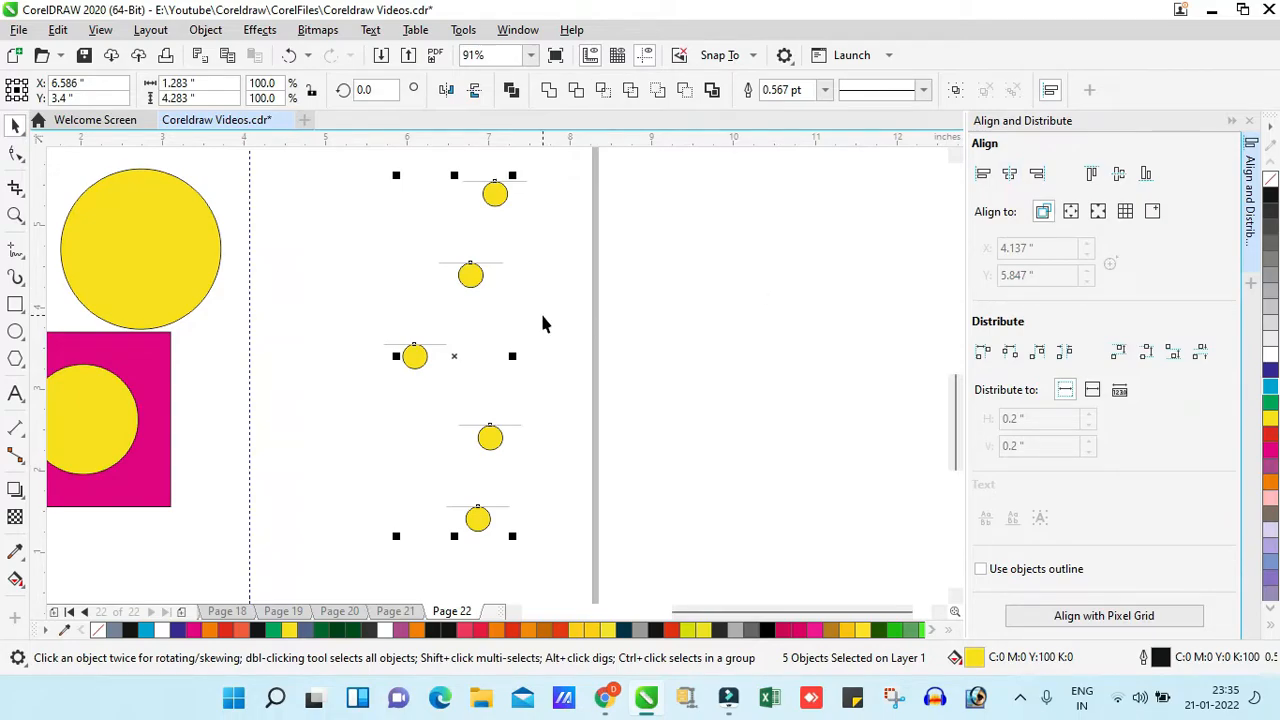
{"action": "key", "text": "c"}
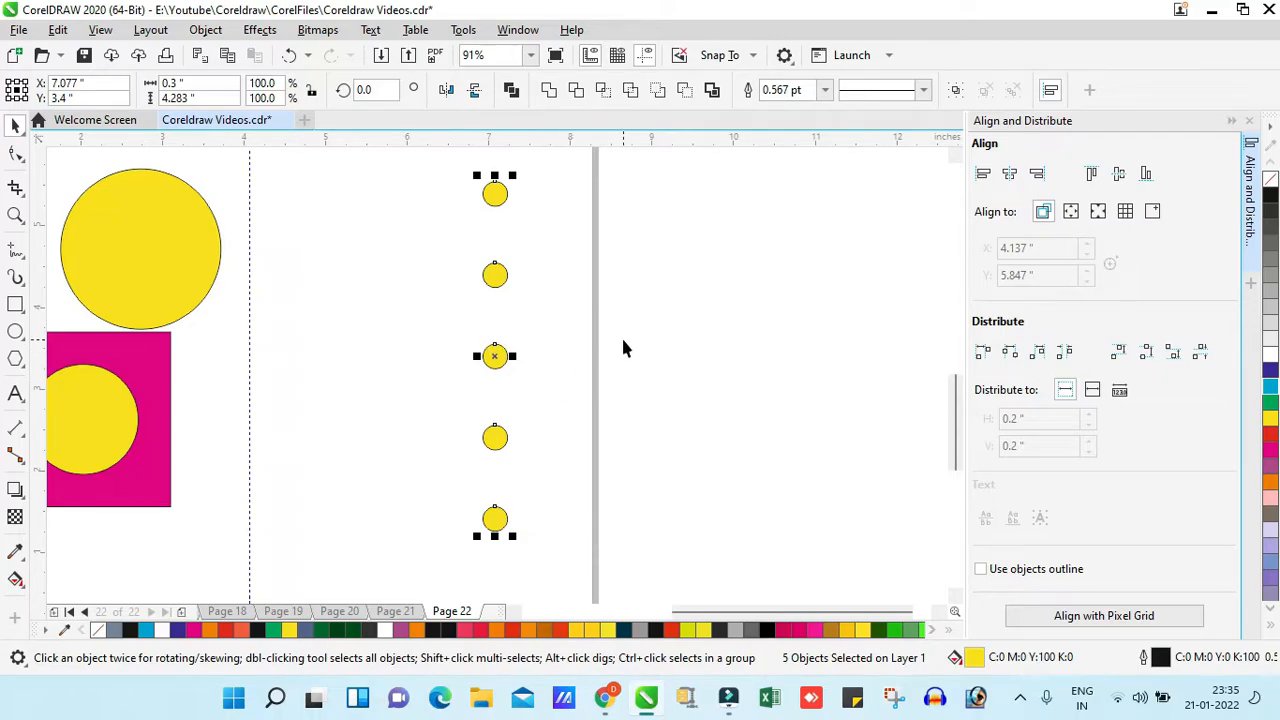
{"action": "key", "text": "ctrl+z"}
{"action": "key", "text": "ctrl+z"}
- Place a copy of the five small circles, rotated to 270 degrees, above the originals across the page's right edge
{"action": "key", "text": "z"}
{"action": "key", "text": "F3"}
{"action": "key", "text": "space"}
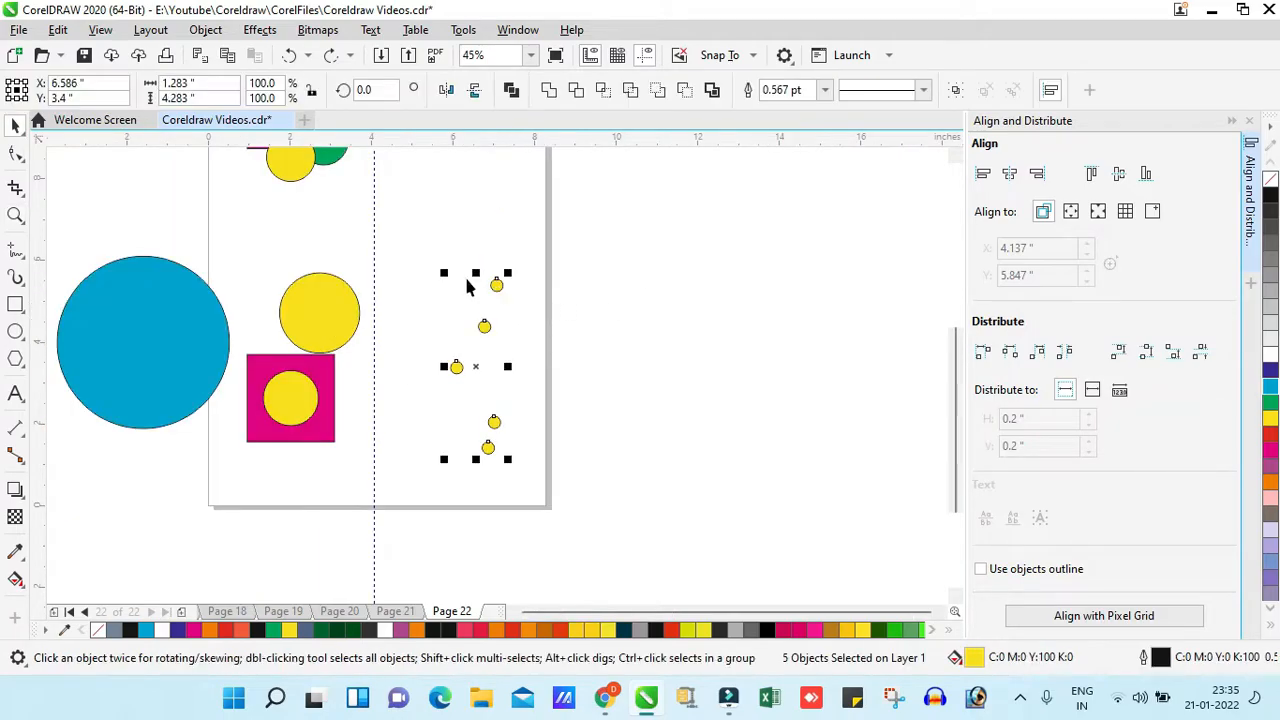
{"action": "left_click", "coordinate": [495, 281]}
{"action": "left_click_drag", "start_coordinate": [510, 272], "coordinate": [534, 234]}
{"action": "right_click", "coordinate": [549, 390]}
{"action": "key", "text": "space"}
{"action": "key", "text": "space"}
{"action": "left_click", "coordinate": [665, 263]}
- Distribute the five circles of the rotated copy evenly from their left edges
{"action": "key", "text": "F2"}
{"action": "left_click_drag", "start_coordinate": [370, 306], "coordinate": [673, 168]}
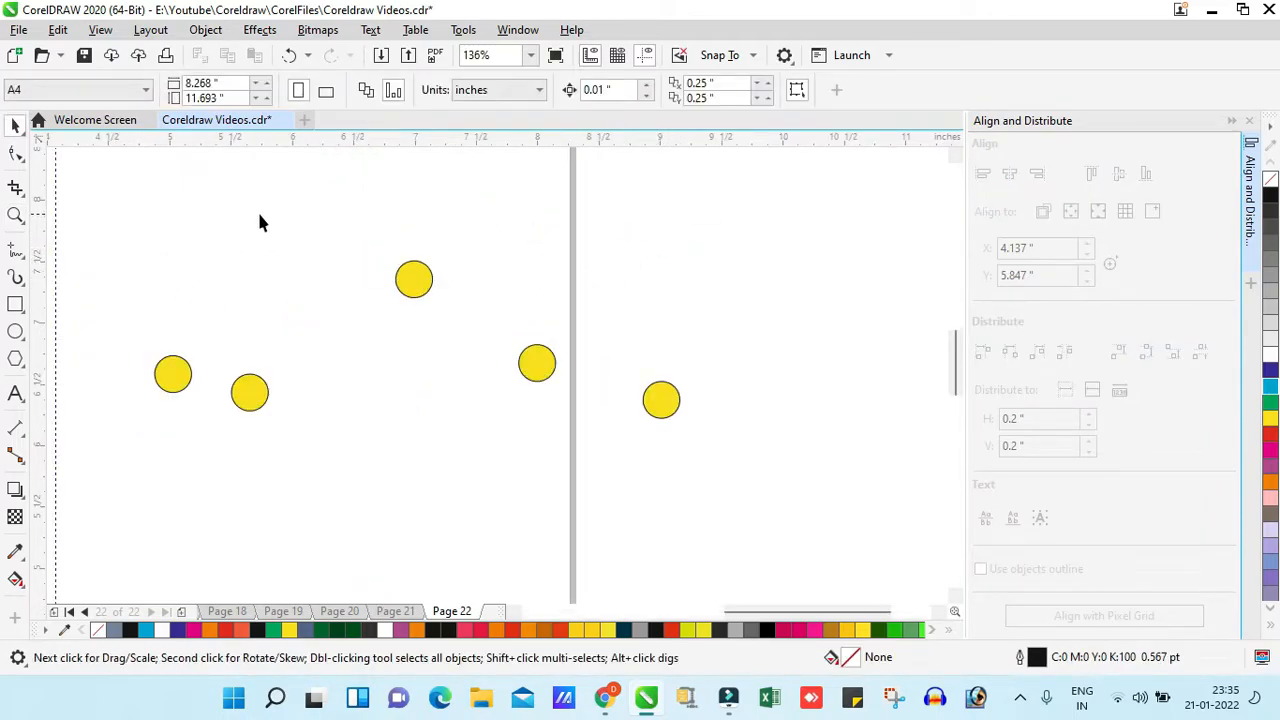
{"action": "left_click_drag", "start_coordinate": [458, 397], "coordinate": [773, 500]}
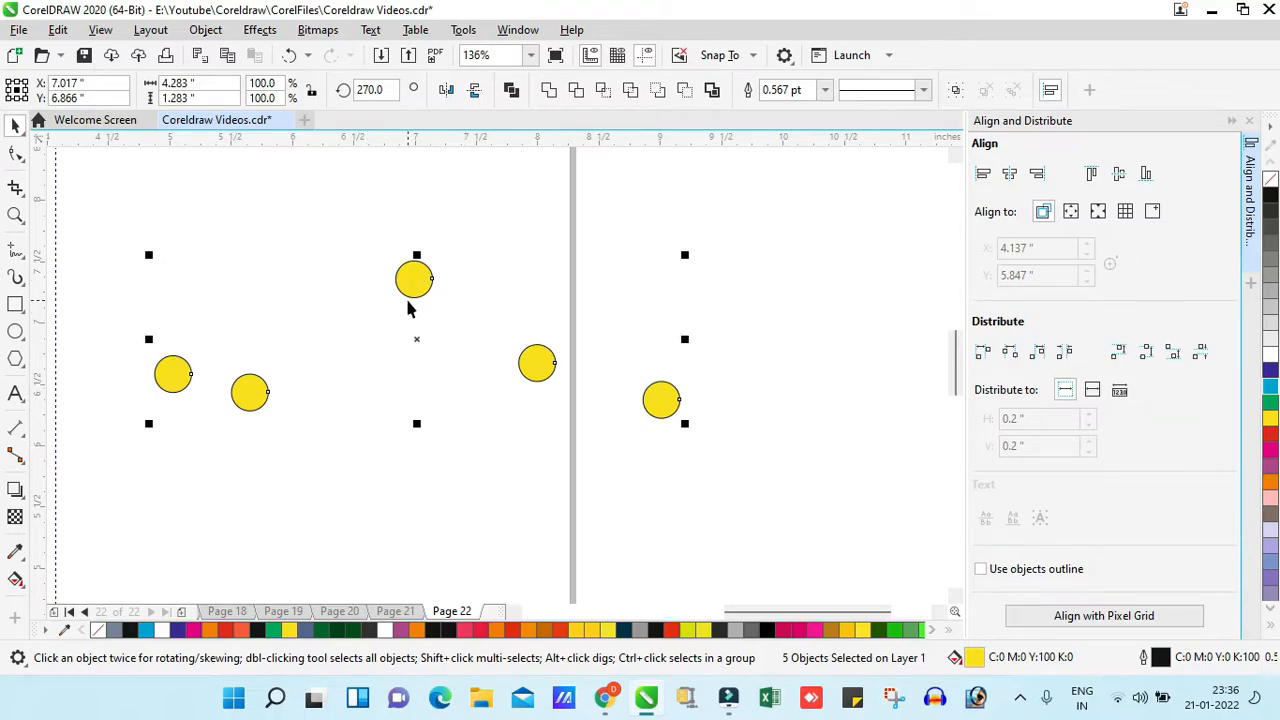
{"action": "left_click", "coordinate": [983, 353]}
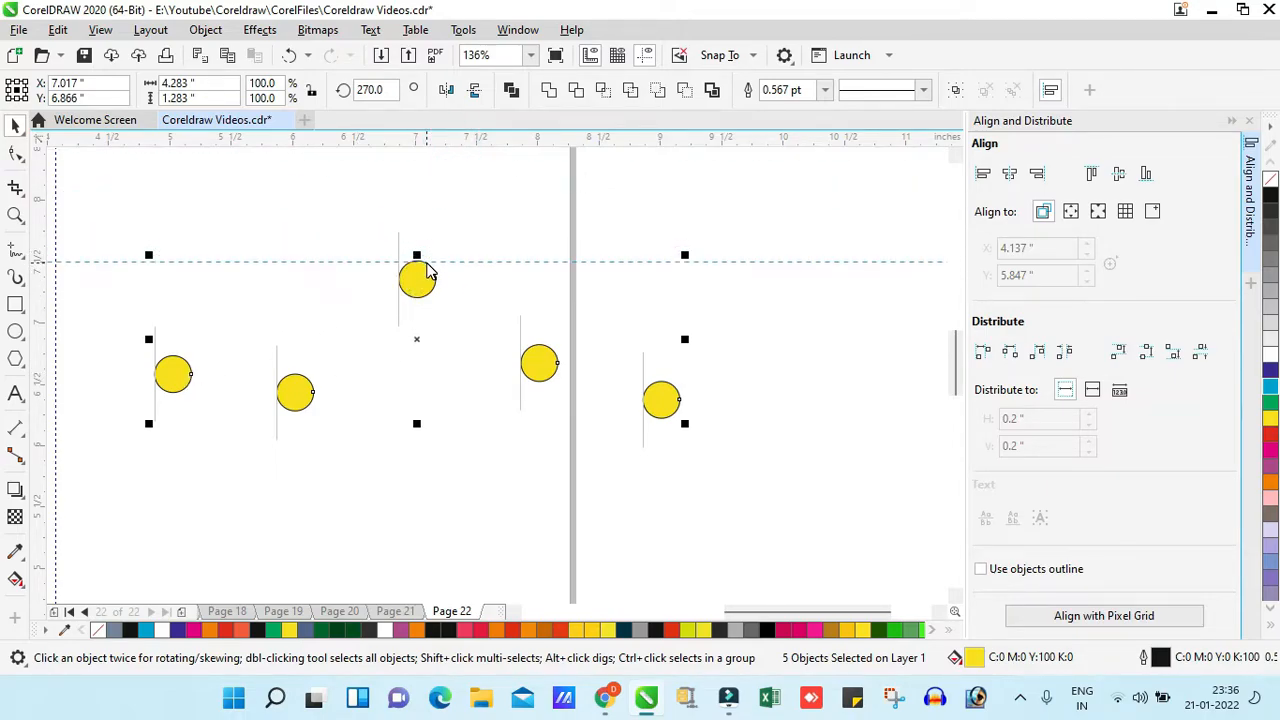
- Align the top edges of the five circles in the rotated copy
{"action": "left_click_drag", "start_coordinate": [427, 264], "coordinate": [427, 262]}
{"action": "key", "text": "Delete"}
{"action": "left_click_drag", "start_coordinate": [147, 184], "coordinate": [756, 524]}
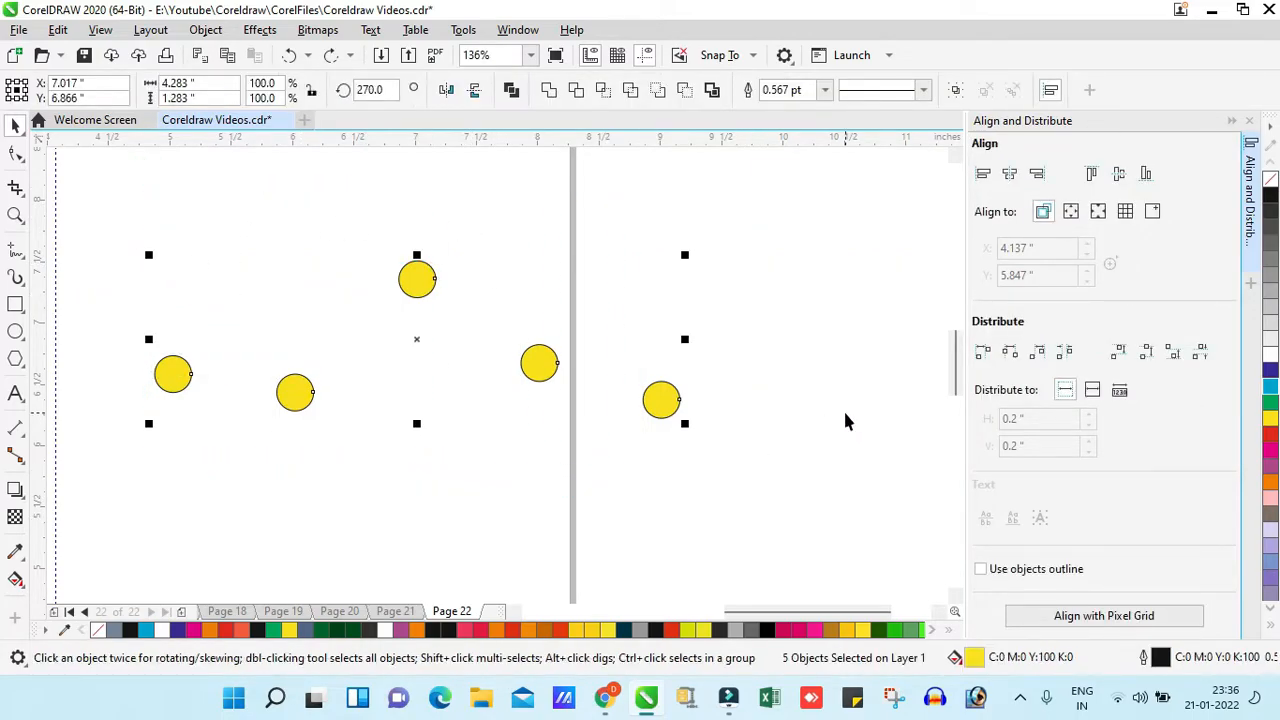
{"action": "left_click", "coordinate": [1090, 174]}
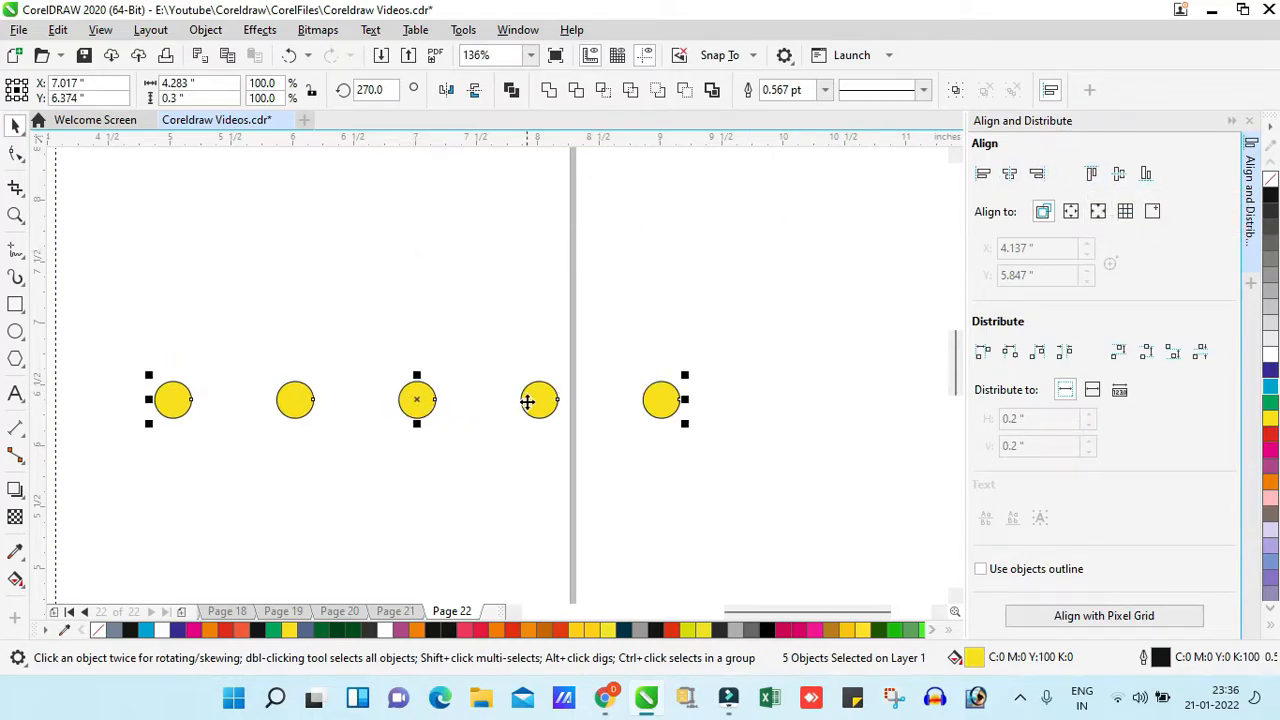
- Examine the spacing and alignment of the row of five copied circles
{"action": "key", "text": "z"}
{"action": "left_click_drag", "start_coordinate": [151, 298], "coordinate": [340, 432]}
{"action": "key", "text": "z"}
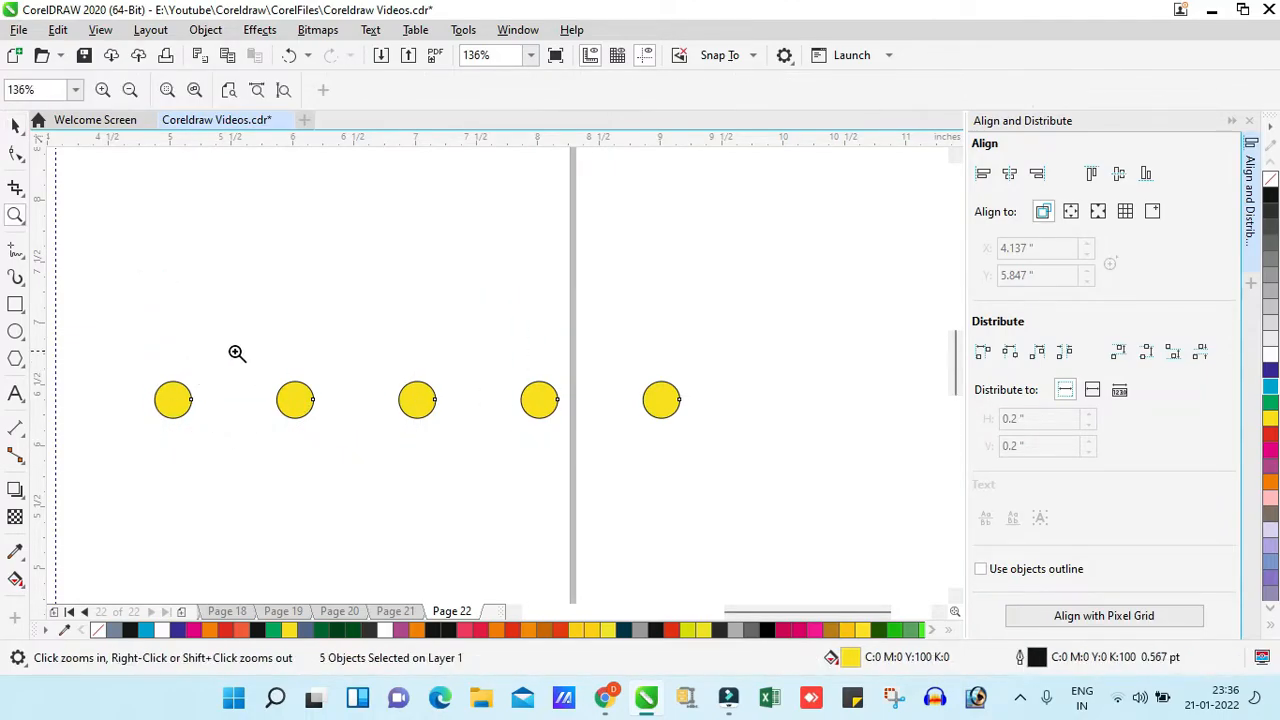
{"action": "key", "text": "space"}
{"action": "key", "text": "z"}
{"action": "right_click", "coordinate": [606, 332]}
{"action": "key", "text": "space"}
{"action": "scroll", "coordinate": [465, 361], "scroll_direction": "up", "scroll_amount": 2}
- View the object Order commands with nothing selected
{"action": "left_click", "coordinate": [205, 29]}
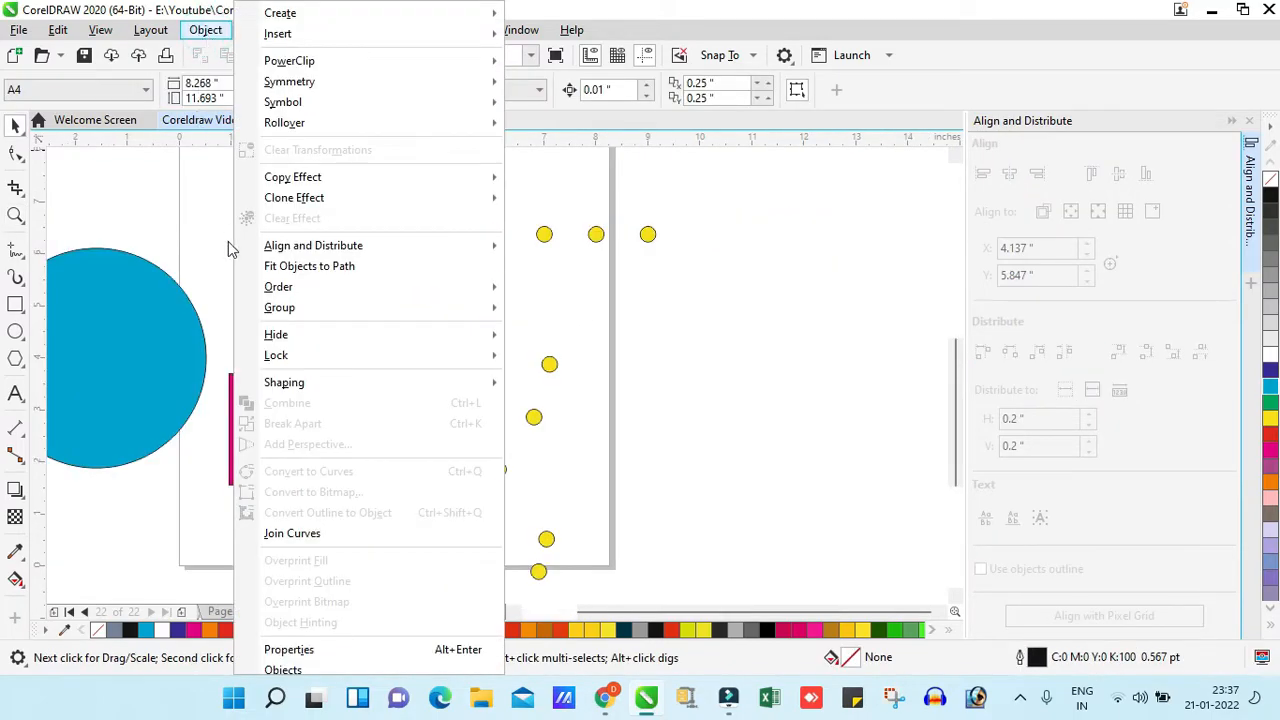
{"action": "mouse_move", "coordinate": [300, 289]}
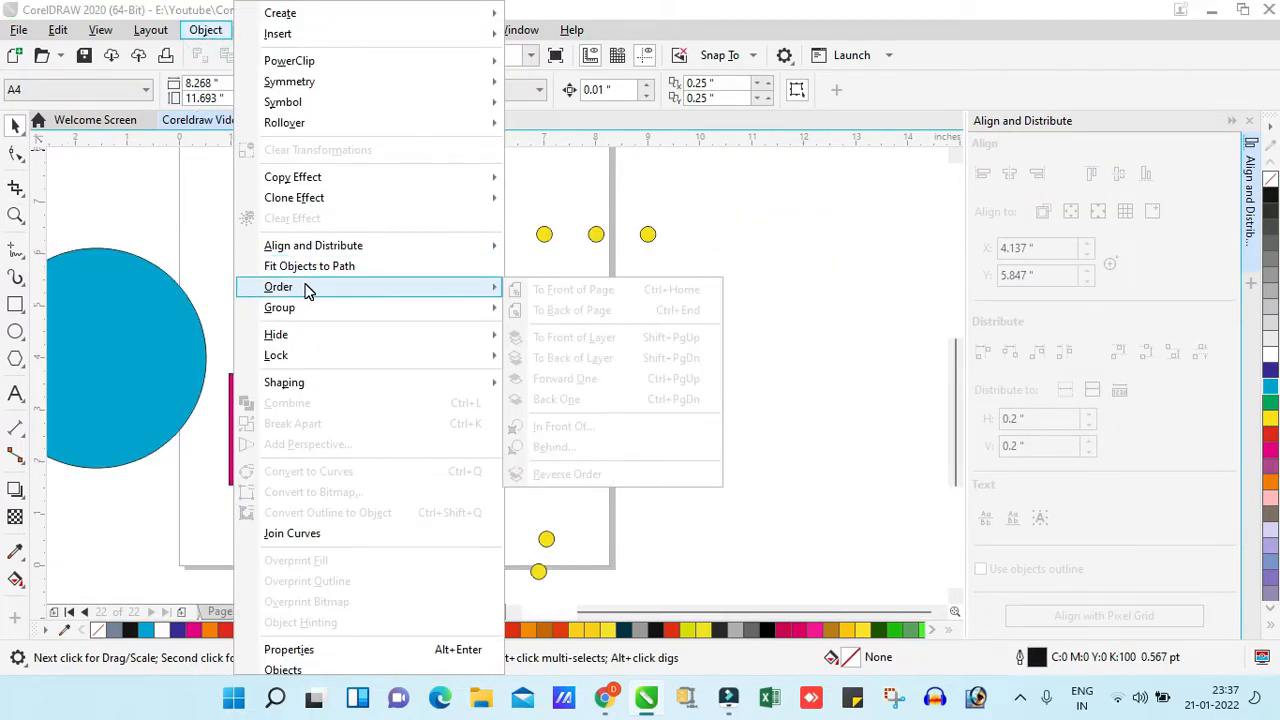
{"action": "left_click", "coordinate": [836, 341]}
- Select the upper magenta square and its overlapping yellow, green and orange circles one at a time to examine their stacking order
{"action": "key", "text": "z"}
{"action": "right_click", "coordinate": [423, 301]}
{"action": "left_click_drag", "start_coordinate": [230, 270], "coordinate": [480, 135]}
{"action": "left_click", "coordinate": [190, 196]}
{"action": "key", "text": "space"}
{"action": "left_click", "coordinate": [547, 304]}
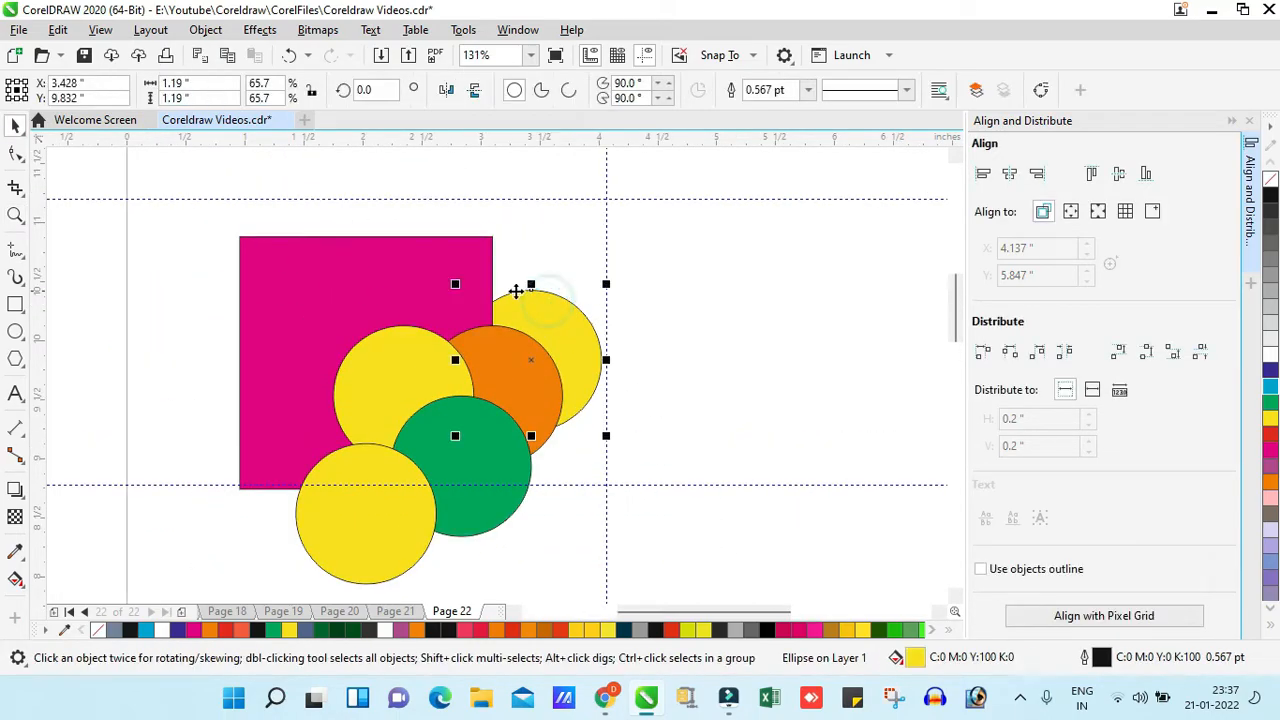
{"action": "left_click", "coordinate": [402, 272]}
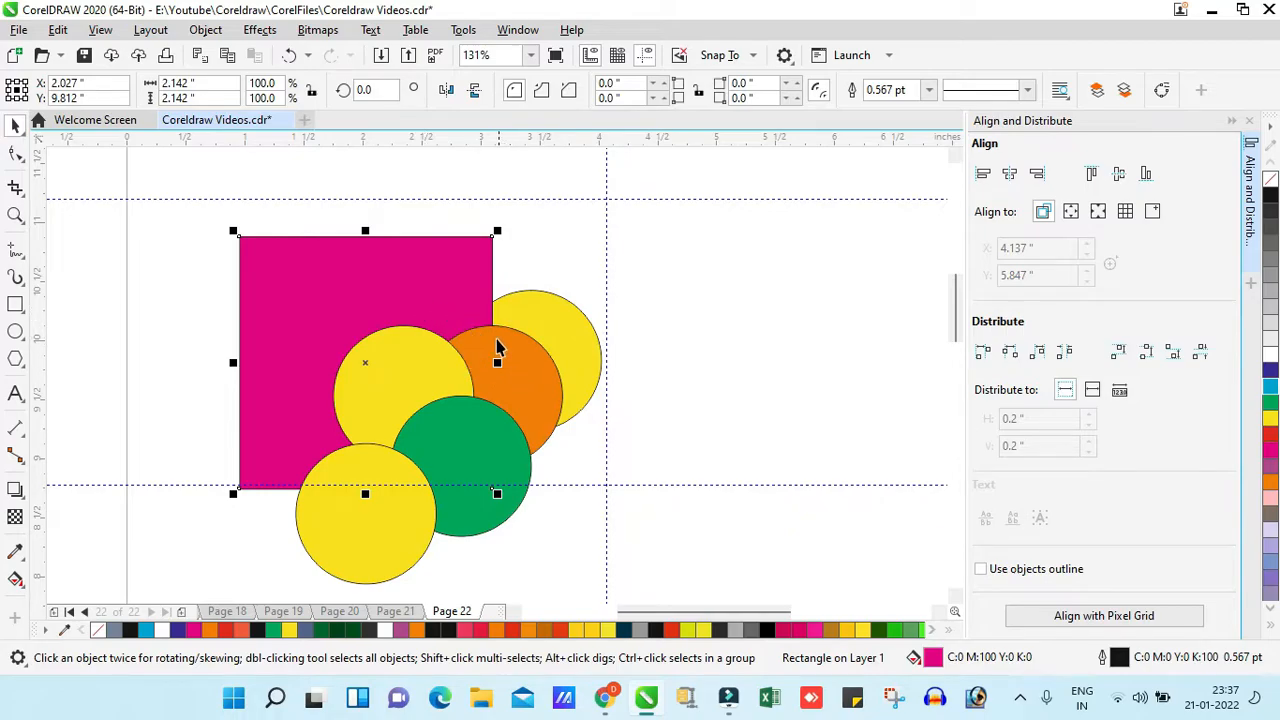
{"action": "left_click", "coordinate": [397, 520]}
{"action": "left_click", "coordinate": [501, 452]}
{"action": "left_click", "coordinate": [394, 340]}
{"action": "left_click", "coordinate": [503, 357]}
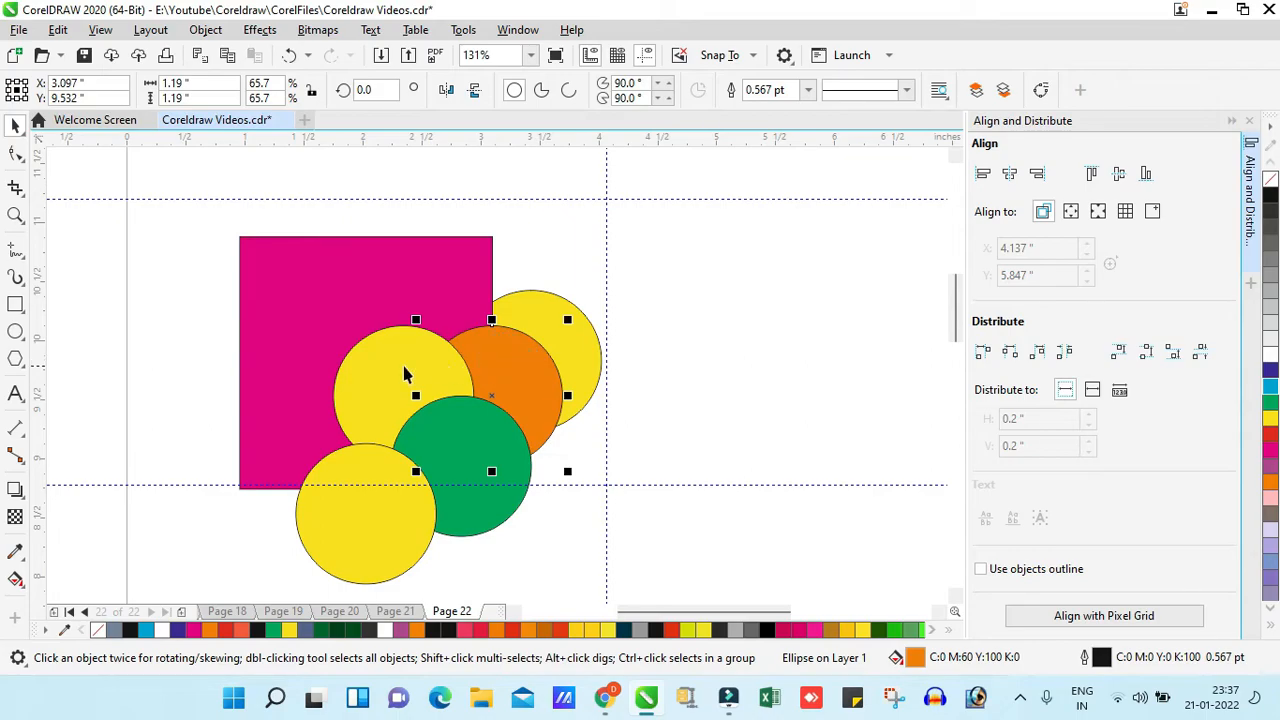
- Bring the magenta square to the front of the page, above all the circles, and undo that order change
{"action": "left_click", "coordinate": [466, 294]}
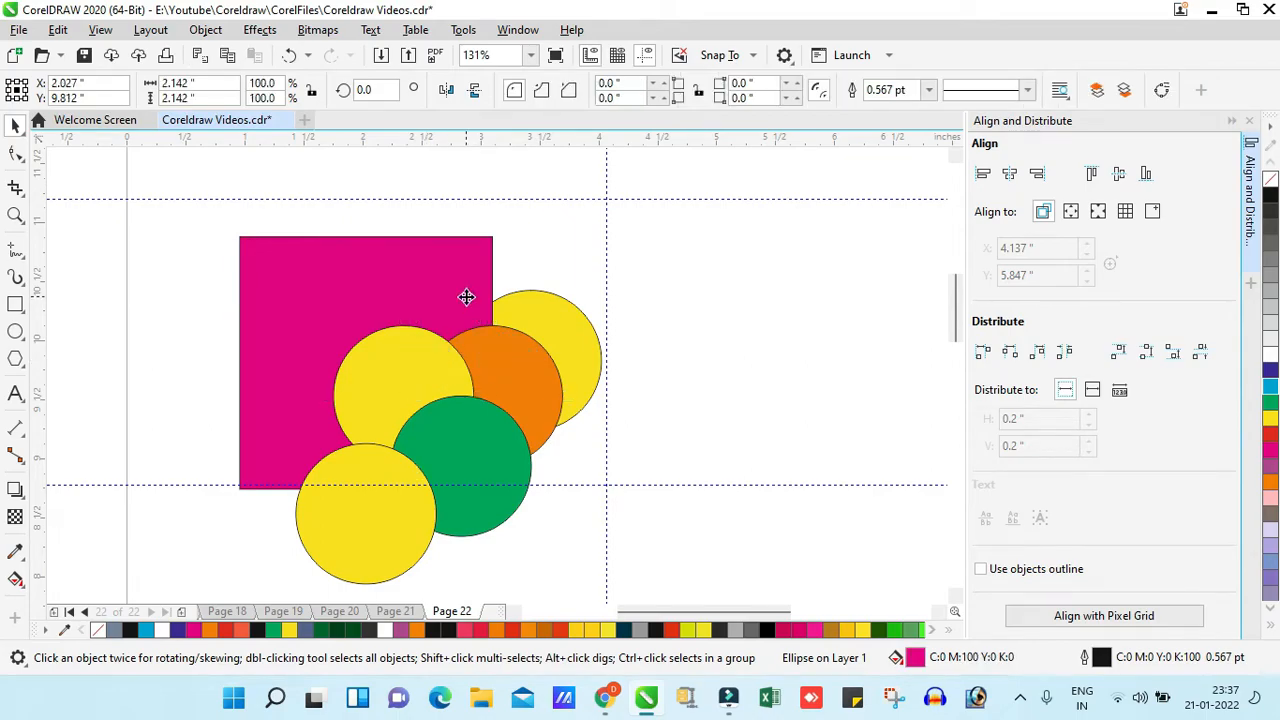
{"action": "left_click", "coordinate": [205, 29]}
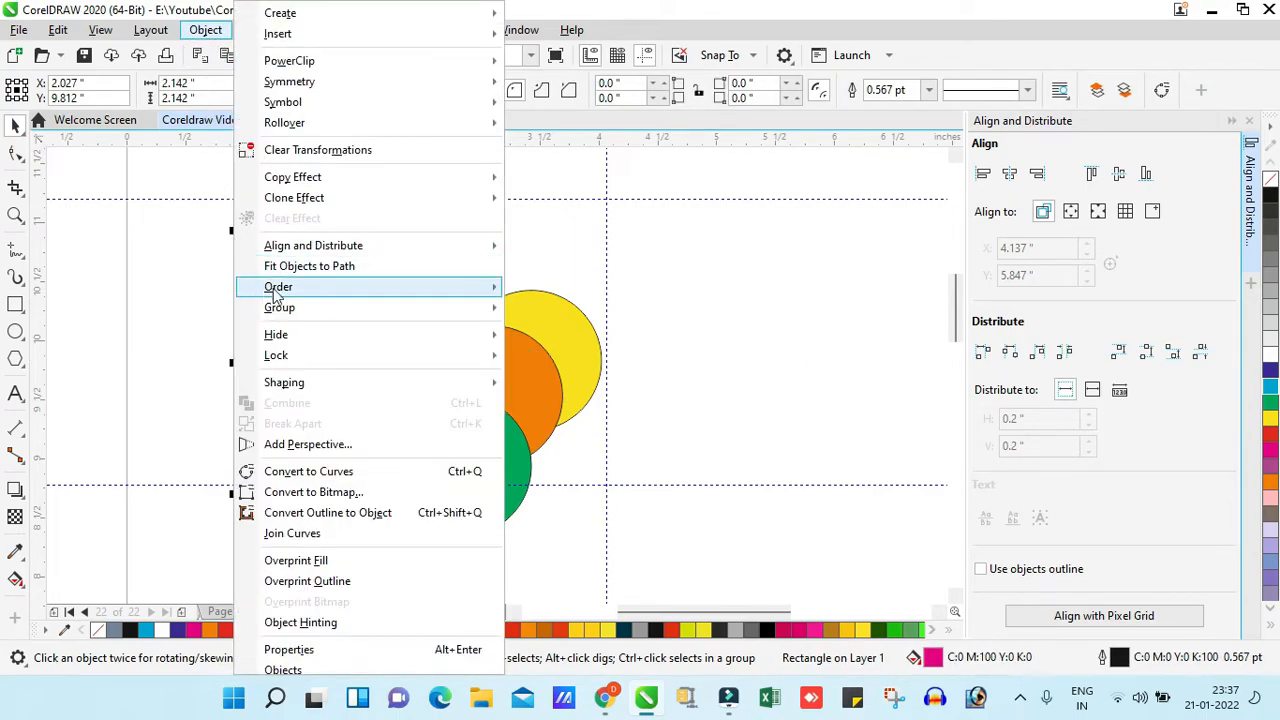
{"action": "left_click", "coordinate": [355, 274]}
{"action": "left_click", "coordinate": [196, 31]}
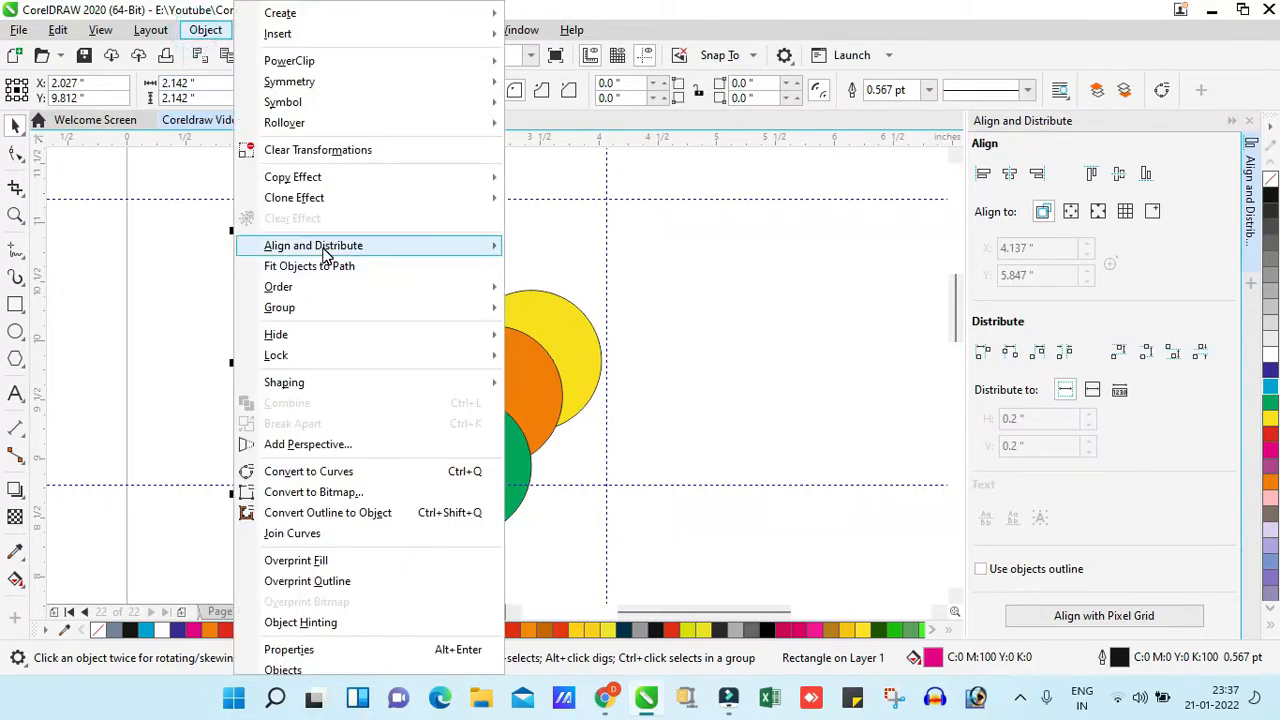
{"action": "mouse_move", "coordinate": [331, 290]}
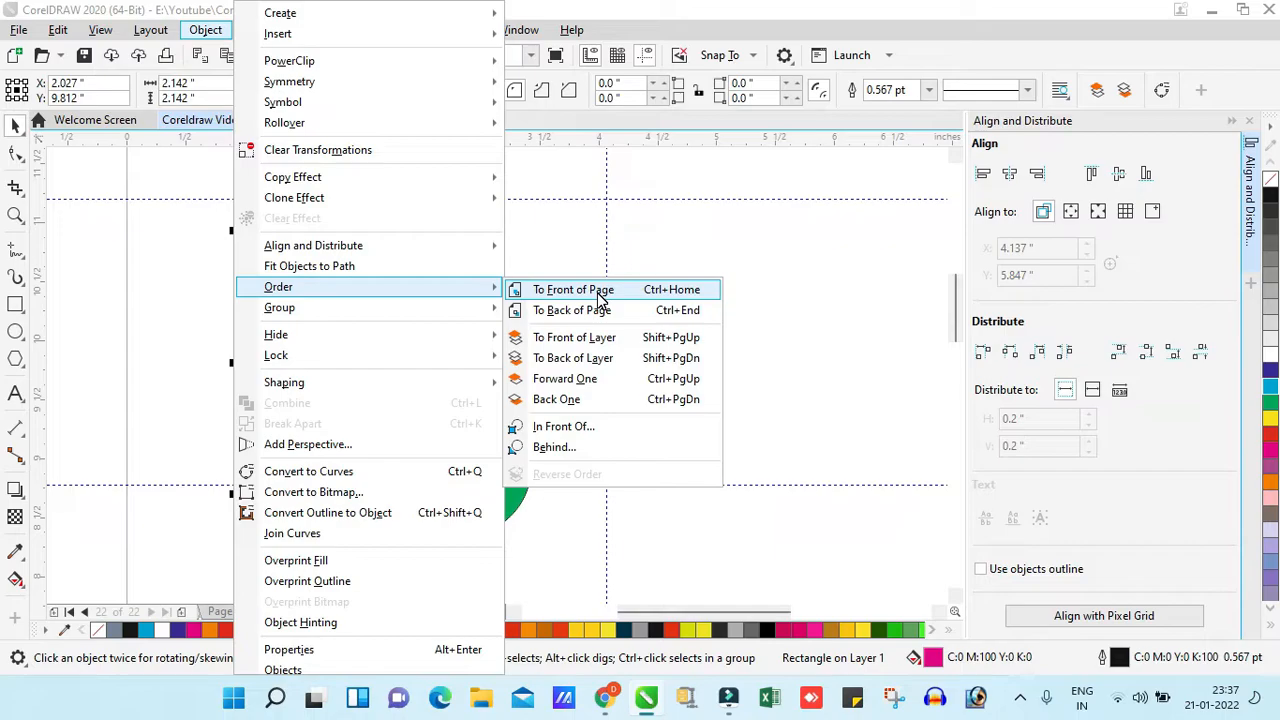
{"action": "left_click", "coordinate": [601, 292]}
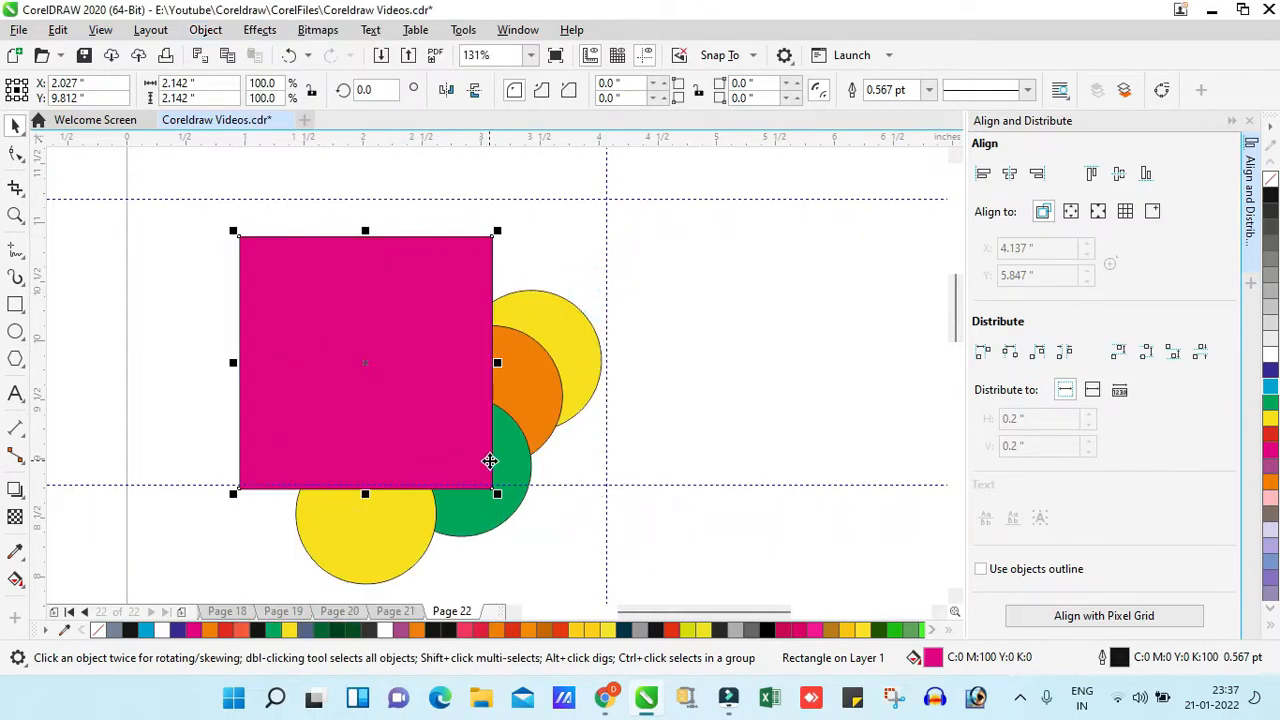
{"action": "key", "text": "ctrl+z"}
- Send the magenta square to the back of the page, try moving it behind the circles, and undo the move
{"action": "left_click", "coordinate": [207, 31]}
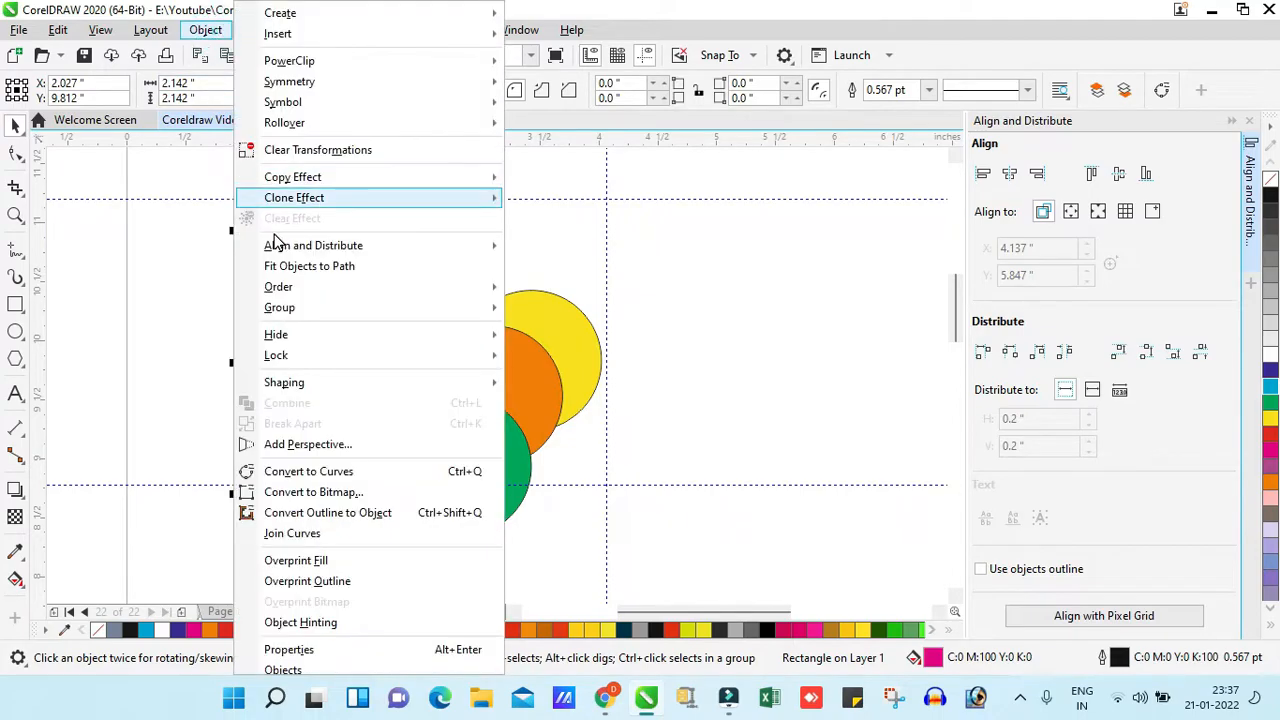
{"action": "mouse_move", "coordinate": [298, 290]}
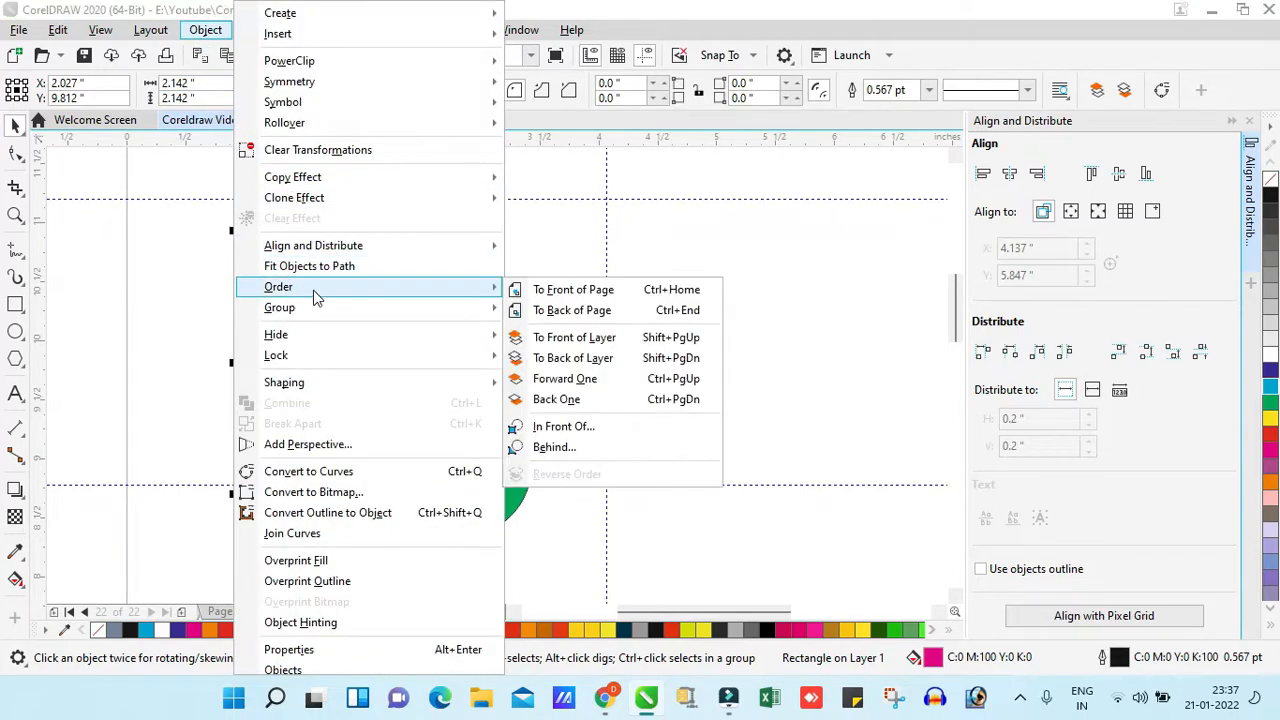
{"action": "left_click", "coordinate": [600, 318]}
{"action": "left_click_drag", "start_coordinate": [441, 279], "coordinate": [515, 275]}
{"action": "key", "text": "ctrl+z"}
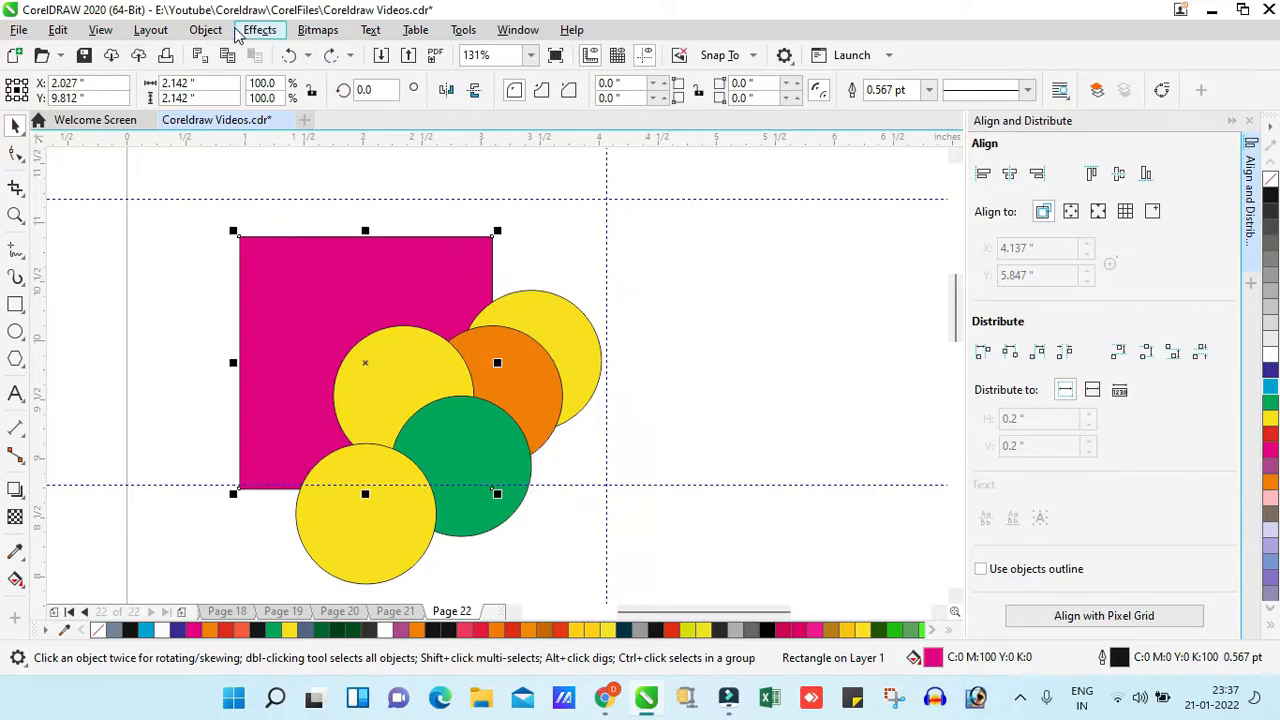
- Bring the magenta square to the front of the layer, try moving it over the circles, and undo the move
{"action": "left_click", "coordinate": [205, 29]}
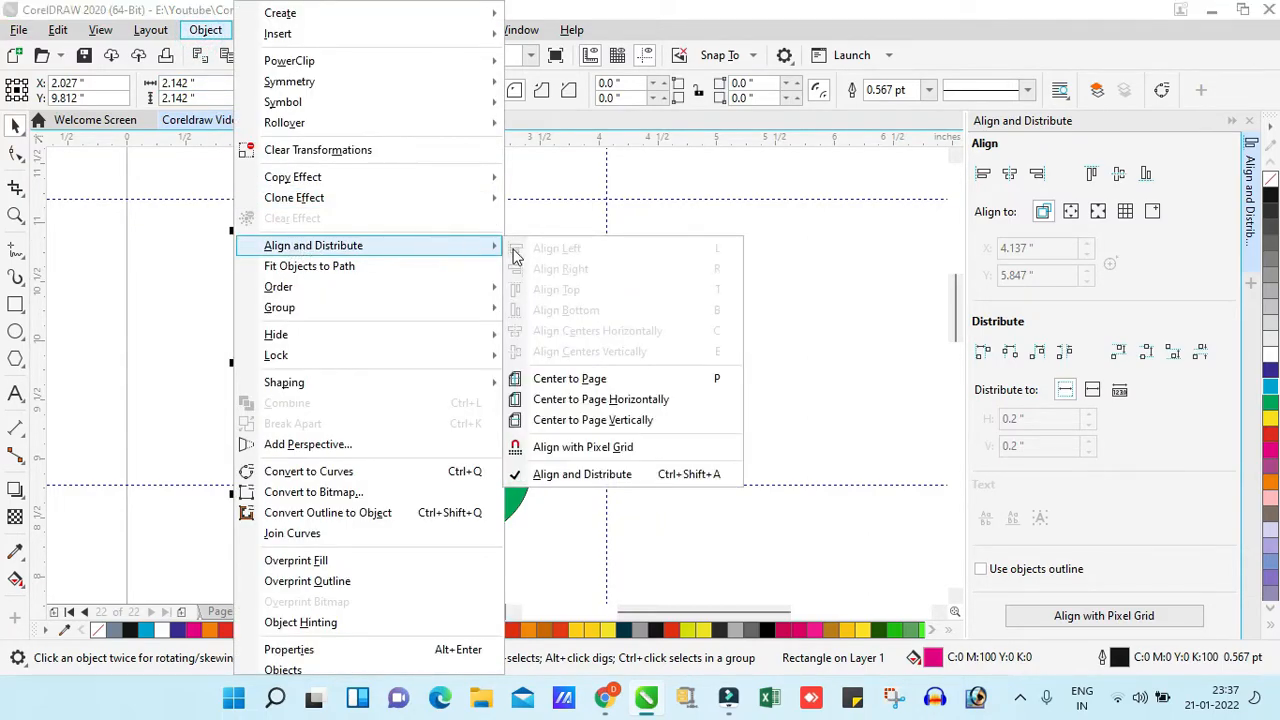
{"action": "left_click", "coordinate": [845, 312]}
{"action": "left_click", "coordinate": [488, 220]}
{"action": "left_click", "coordinate": [449, 273]}
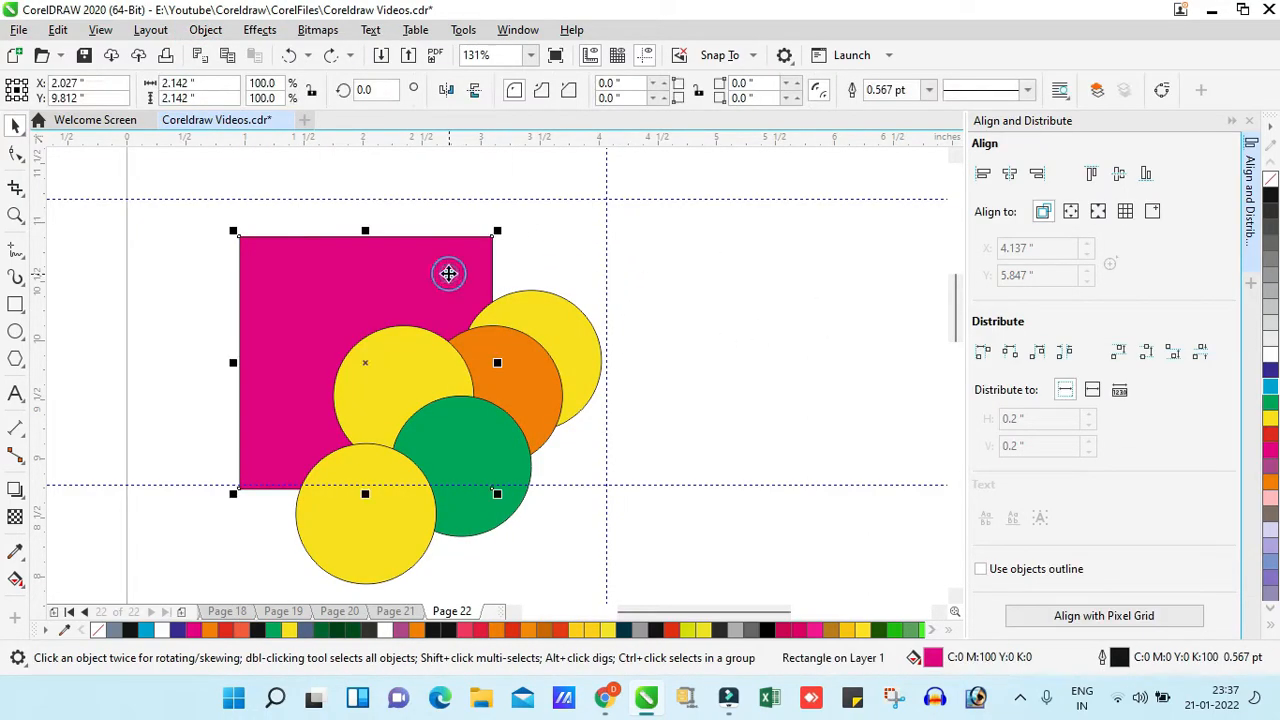
{"action": "left_click", "coordinate": [205, 29]}
{"action": "left_click", "coordinate": [306, 246]}
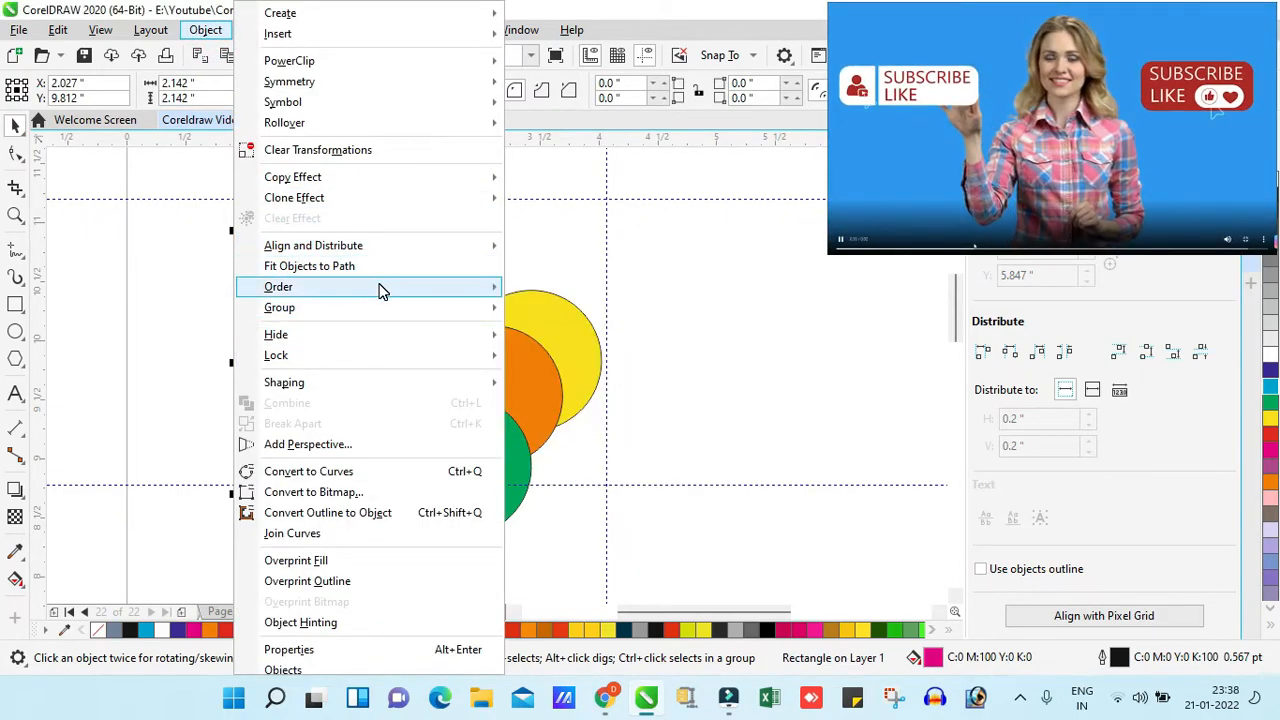
{"action": "mouse_move", "coordinate": [385, 288]}
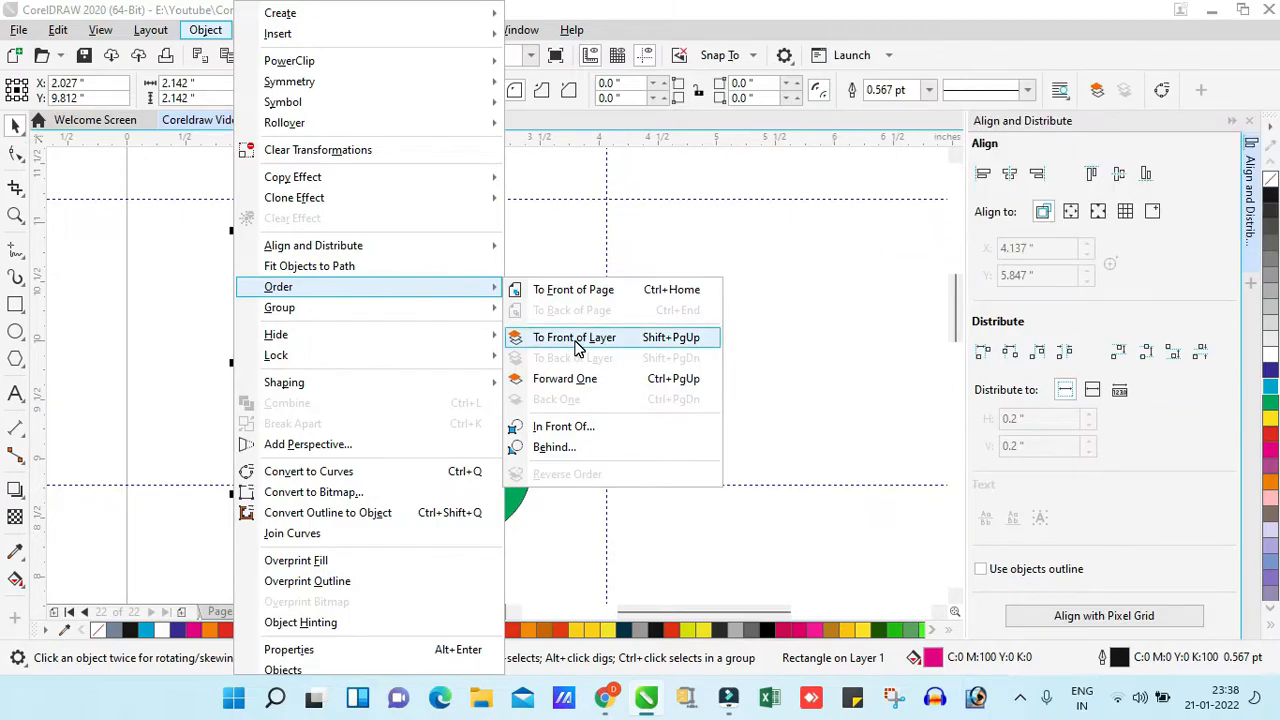
{"action": "left_click", "coordinate": [577, 345]}
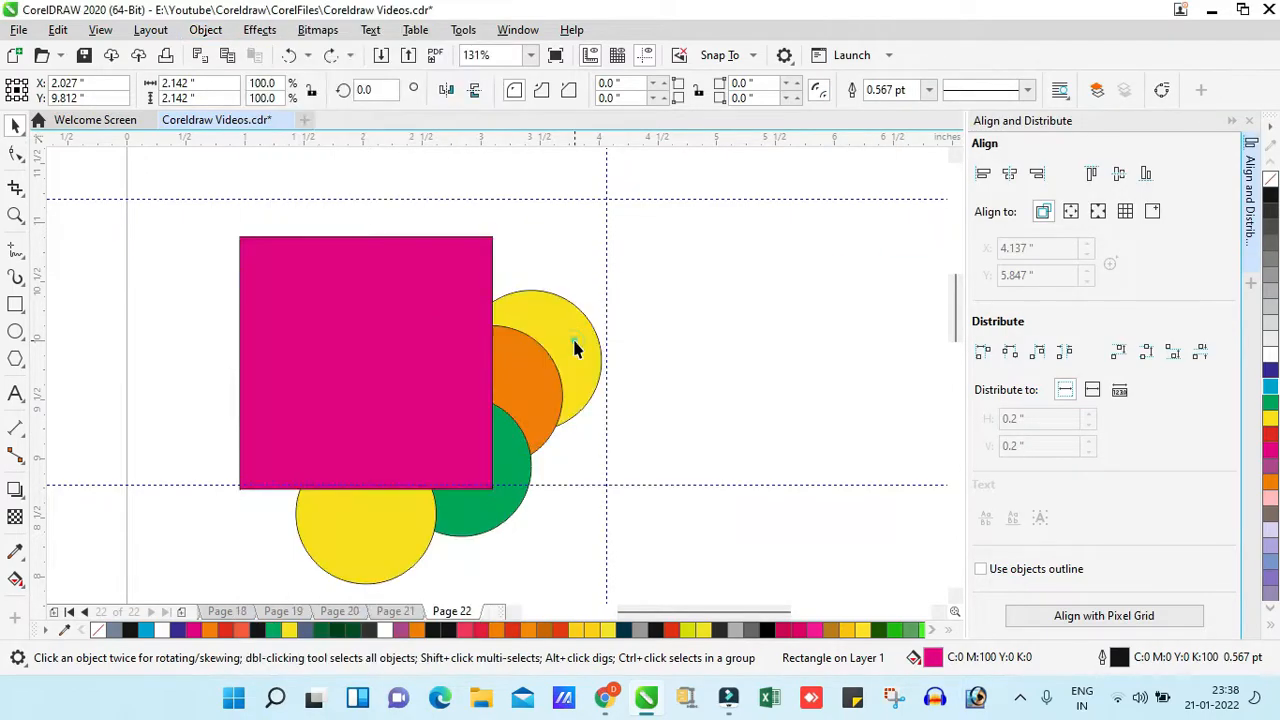
{"action": "left_click_drag", "start_coordinate": [466, 354], "coordinate": [409, 435]}
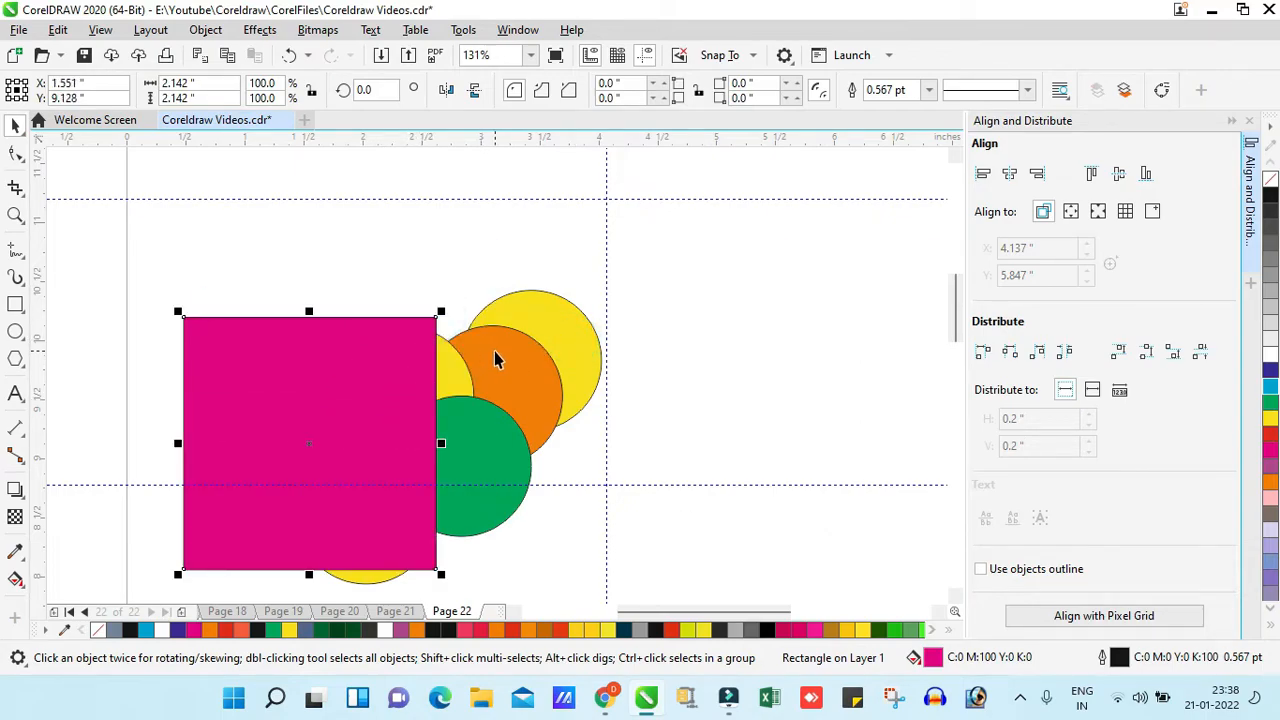
{"action": "key", "text": "ctrl+z"}
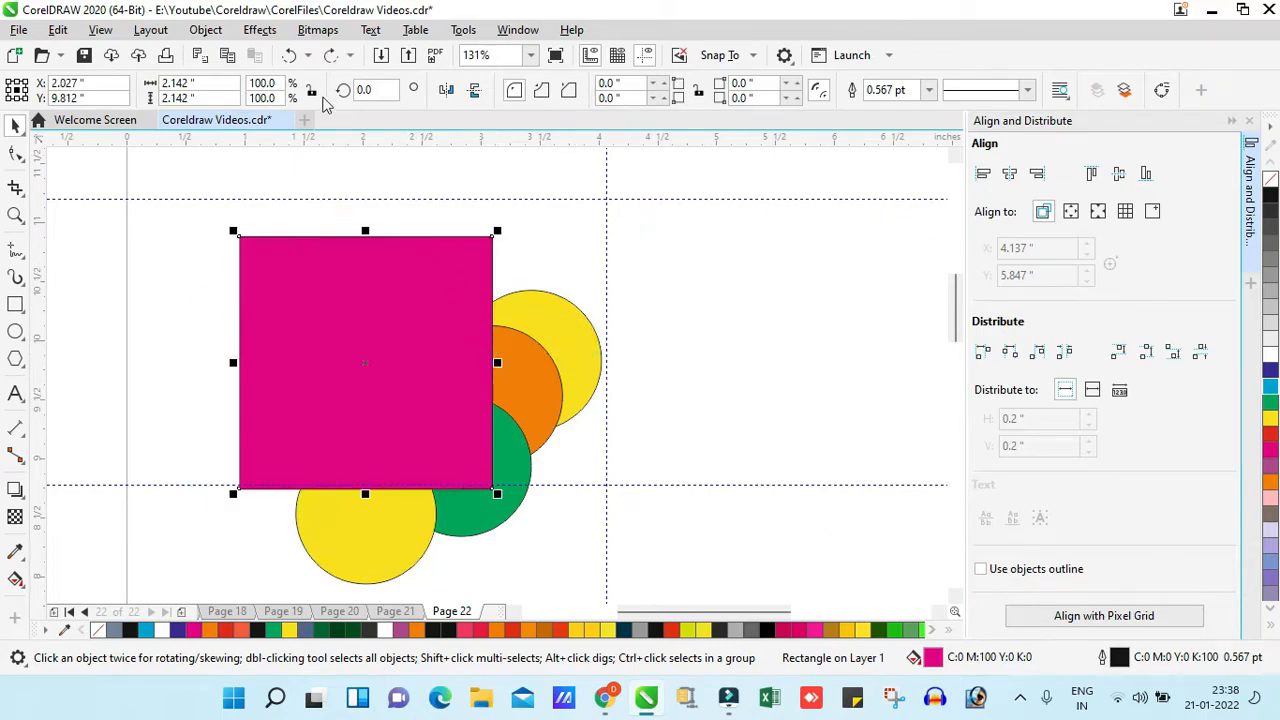
- Move the magenta square down and away from most of the circles, to about X 0.956 in, Y 9.237 in
{"action": "left_click", "coordinate": [204, 31]}
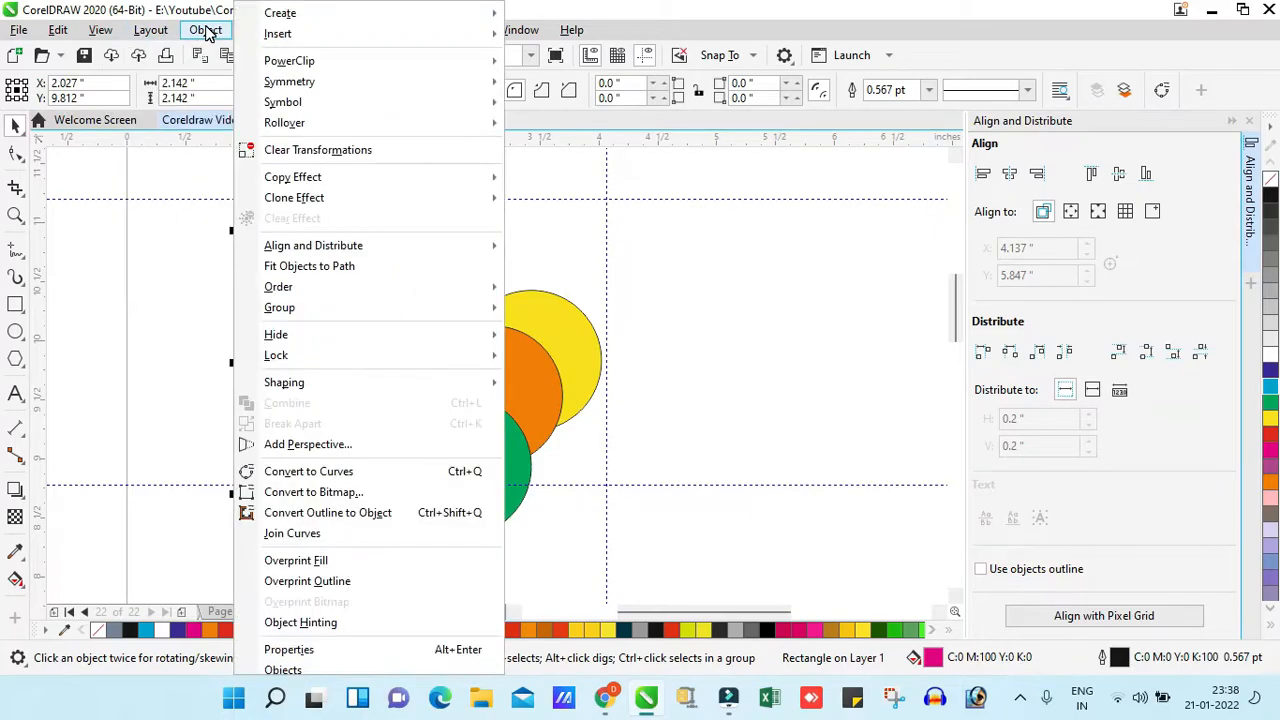
{"action": "mouse_move", "coordinate": [323, 290]}
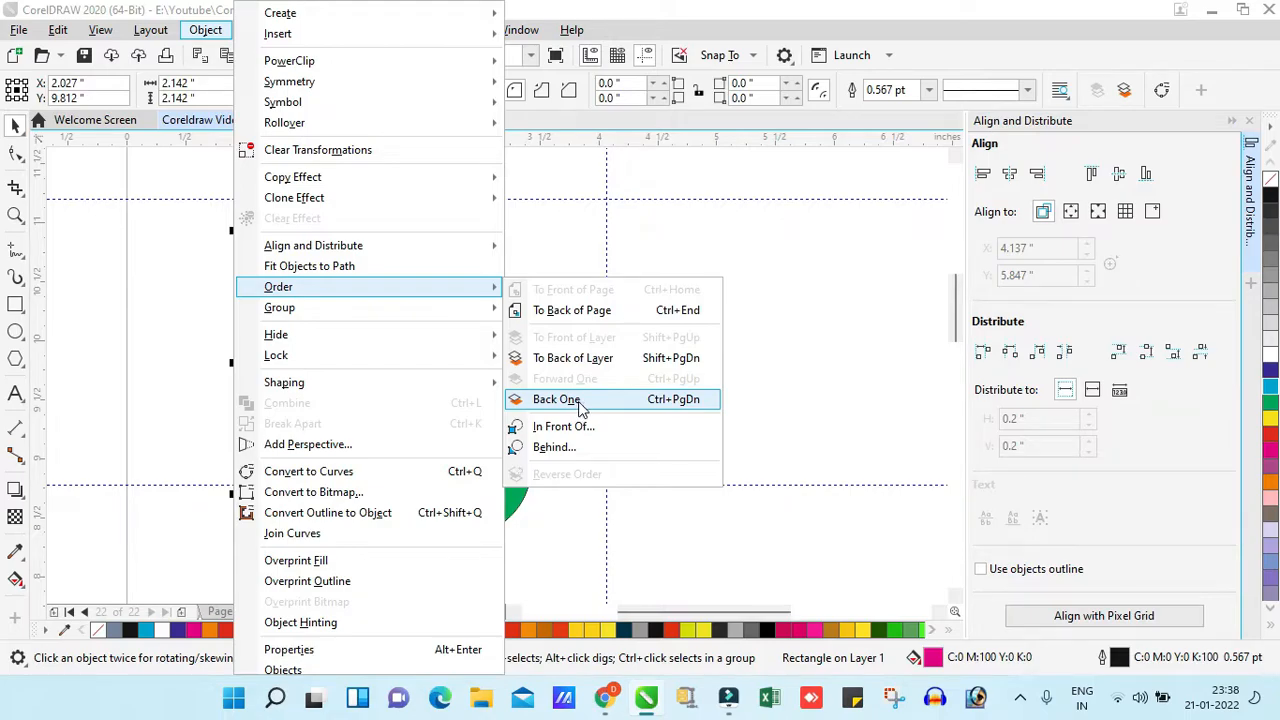
{"action": "left_click", "coordinate": [826, 414]}
{"action": "left_click_drag", "start_coordinate": [399, 354], "coordinate": [272, 422]}
- Fill the yellow circle between the magenta square and the orange circle with purple
{"action": "left_click", "coordinate": [400, 475]}
{"action": "left_click", "coordinate": [428, 372]}
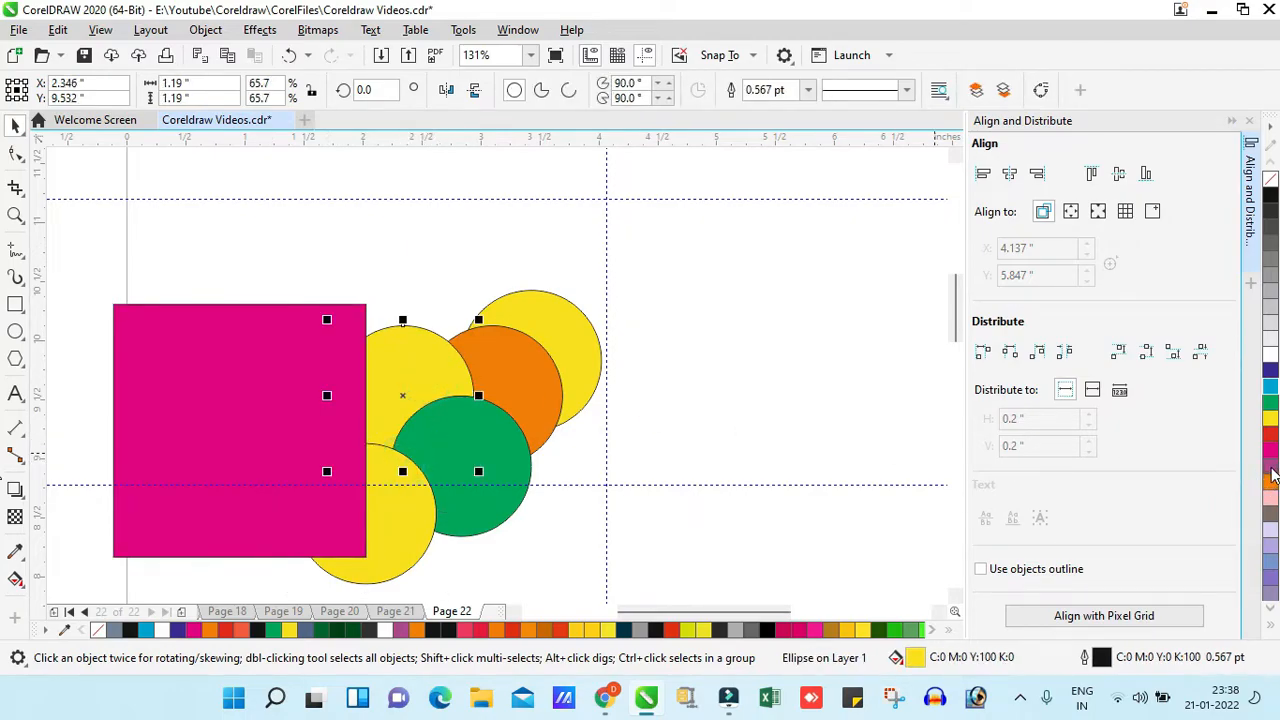
{"action": "left_click", "coordinate": [1272, 476]}
- Try to send the magenta square back one level, nudging it down to Y 9.227 in
{"action": "left_click", "coordinate": [300, 421]}
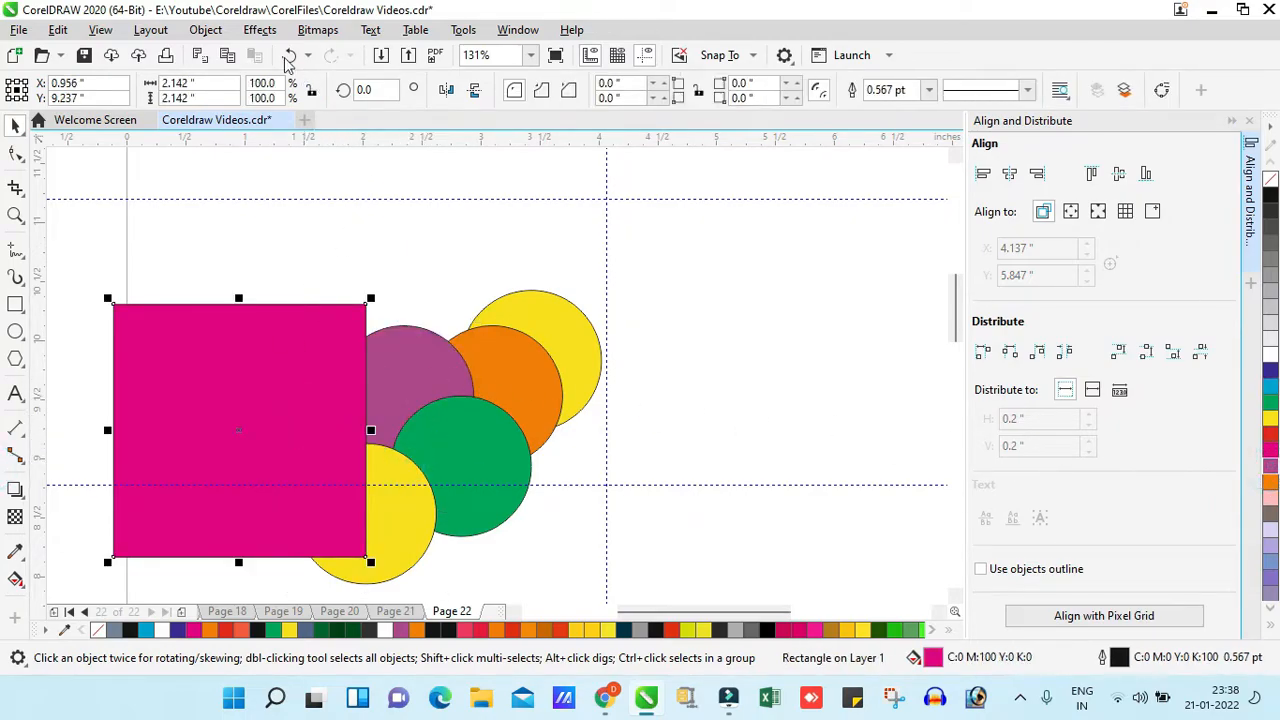
{"action": "left_click", "coordinate": [205, 30]}
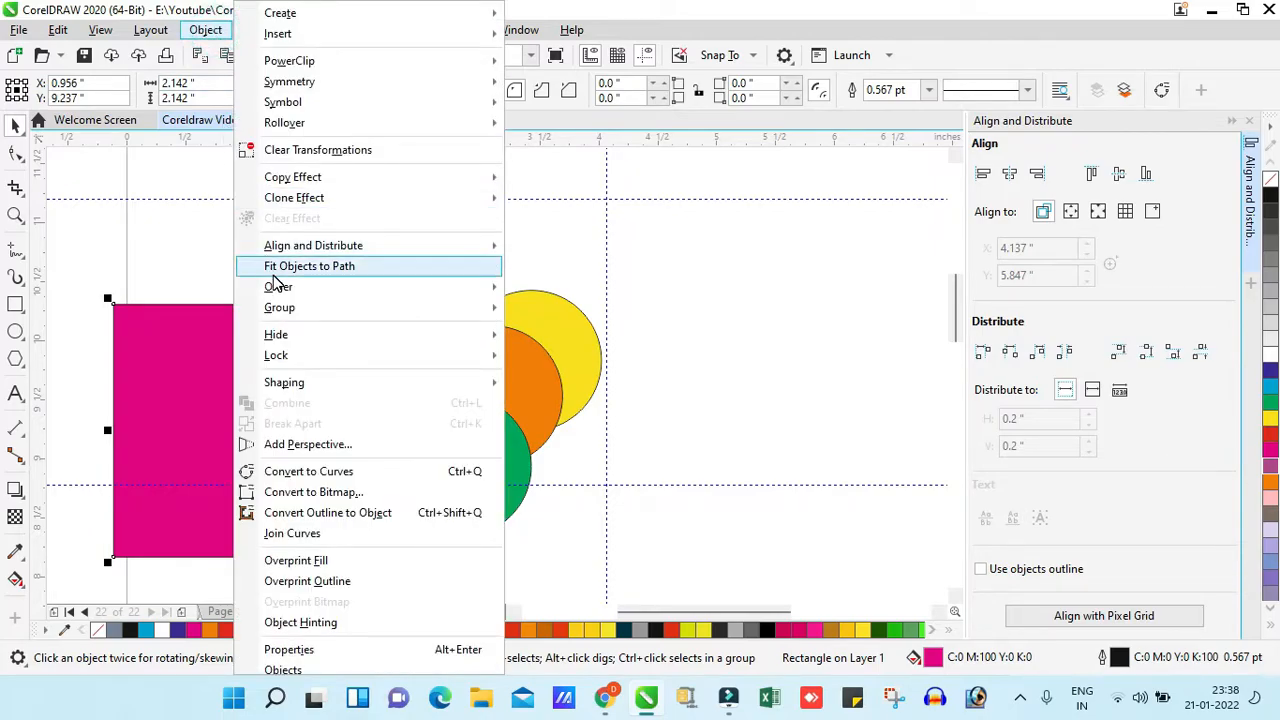
{"action": "mouse_move", "coordinate": [279, 286]}
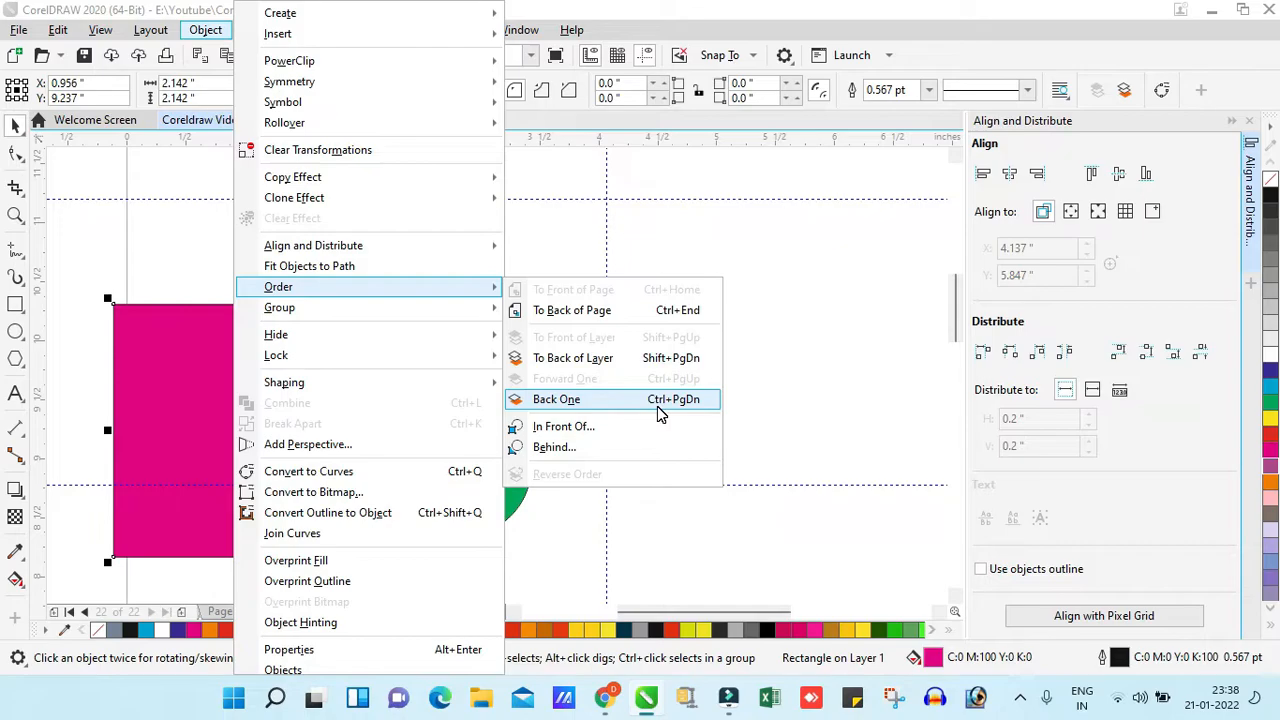
{"action": "left_click", "coordinate": [776, 373]}
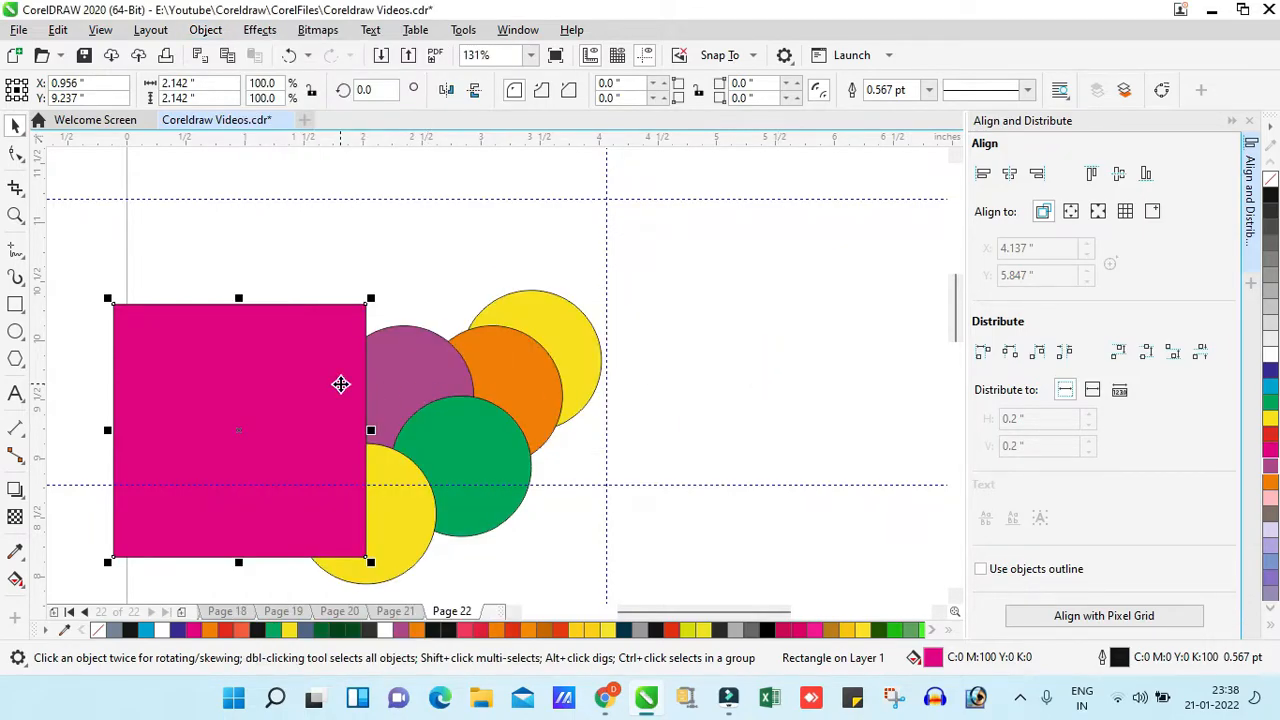
{"action": "key", "text": "ctrl+Down"}
{"action": "key", "text": "ctrl+Down"}
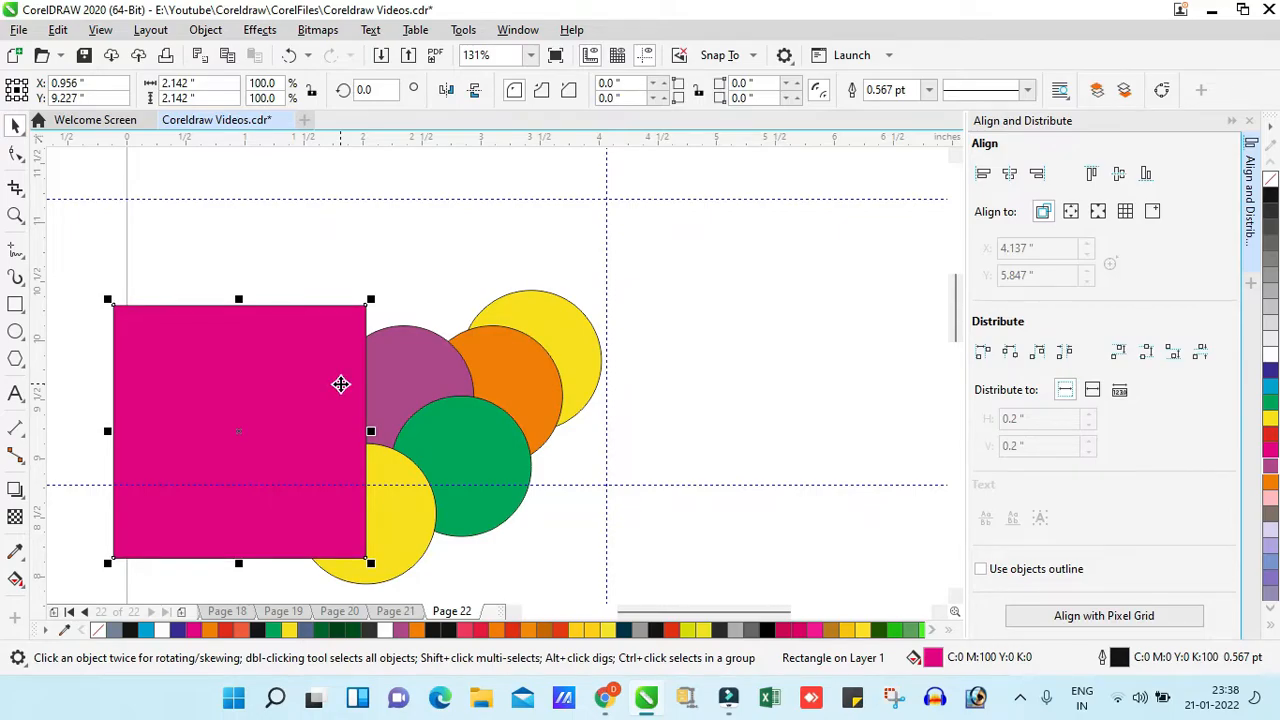
- Delete all the other shapes below the magenta square and its overlapping circles
{"action": "key", "text": "z"}
{"action": "scroll", "coordinate": [588, 276], "scroll_direction": "down", "scroll_amount": 3}
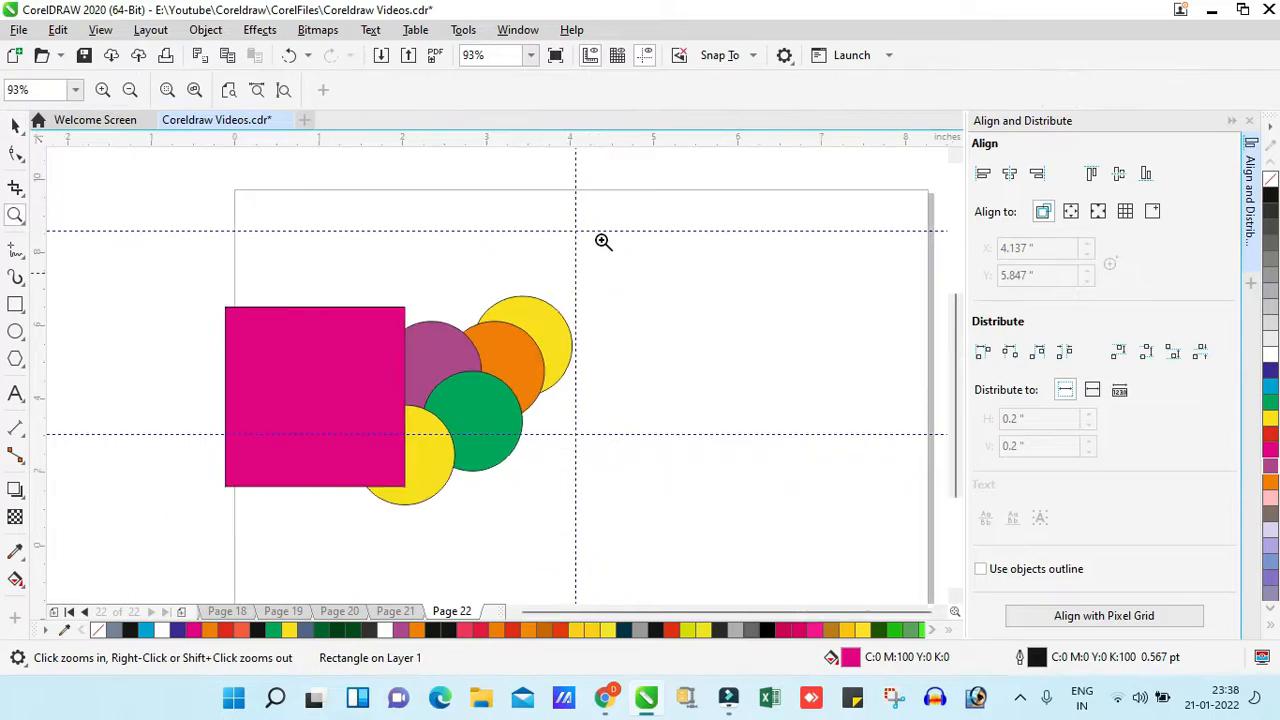
{"action": "left_click", "coordinate": [651, 246]}
{"action": "scroll", "coordinate": [389, 243], "scroll_direction": "down", "scroll_amount": 3}
{"action": "key", "text": "space"}
{"action": "left_click_drag", "start_coordinate": [185, 378], "coordinate": [549, 553]}
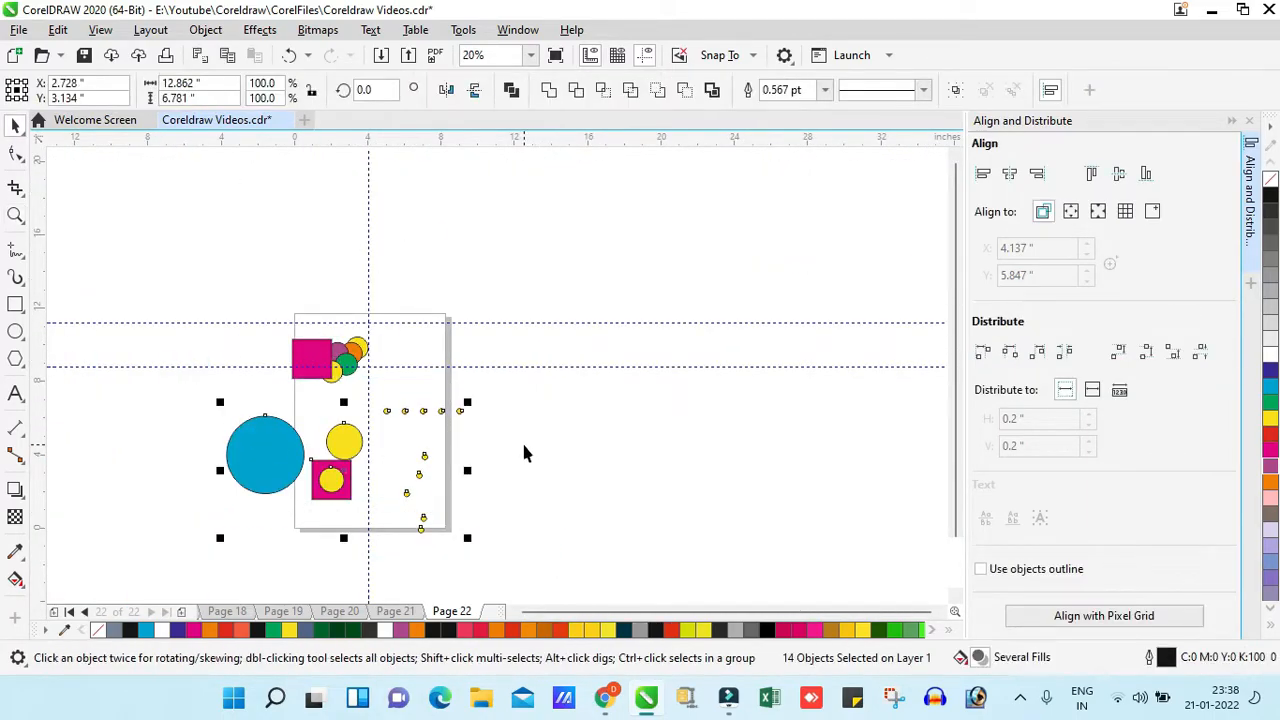
{"action": "key", "text": "Delete"}
- Send the magenta square back one level at a time until it lies behind the lower yellow and purple circles
{"action": "key", "text": "z"}
{"action": "left_click_drag", "start_coordinate": [280, 314], "coordinate": [382, 399]}
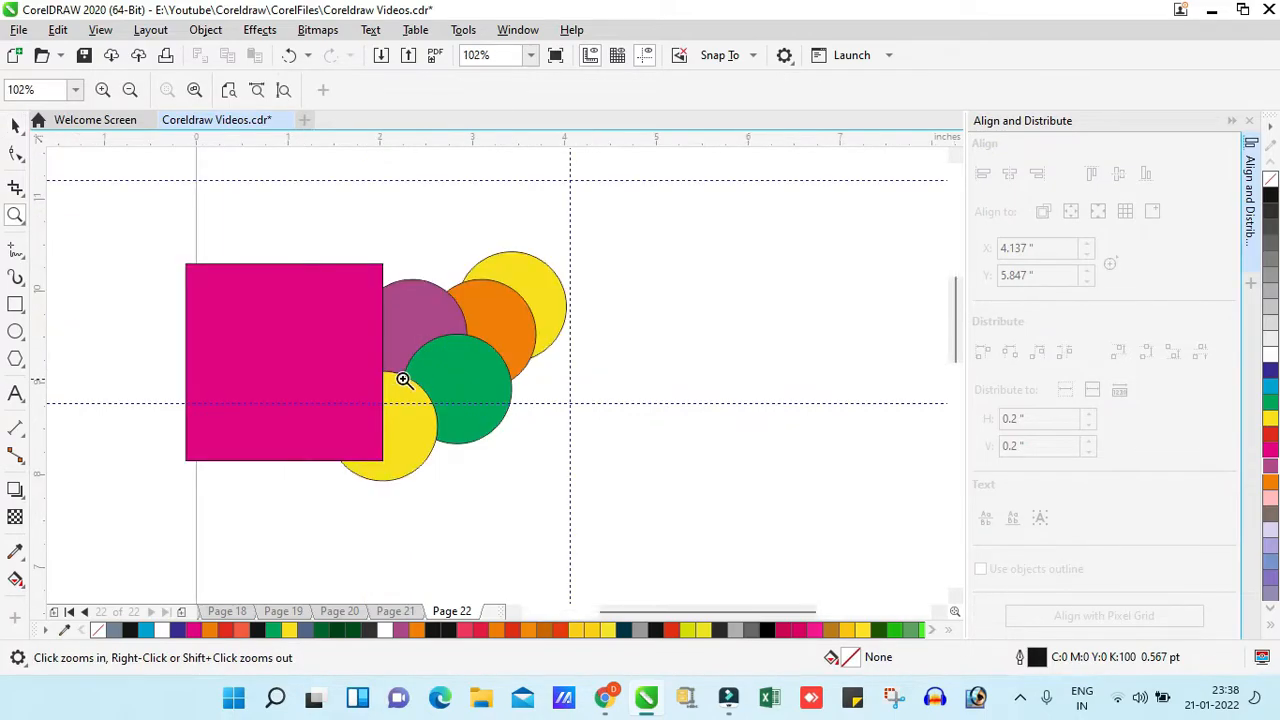
{"action": "key", "text": "space"}
{"action": "left_click", "coordinate": [302, 377]}
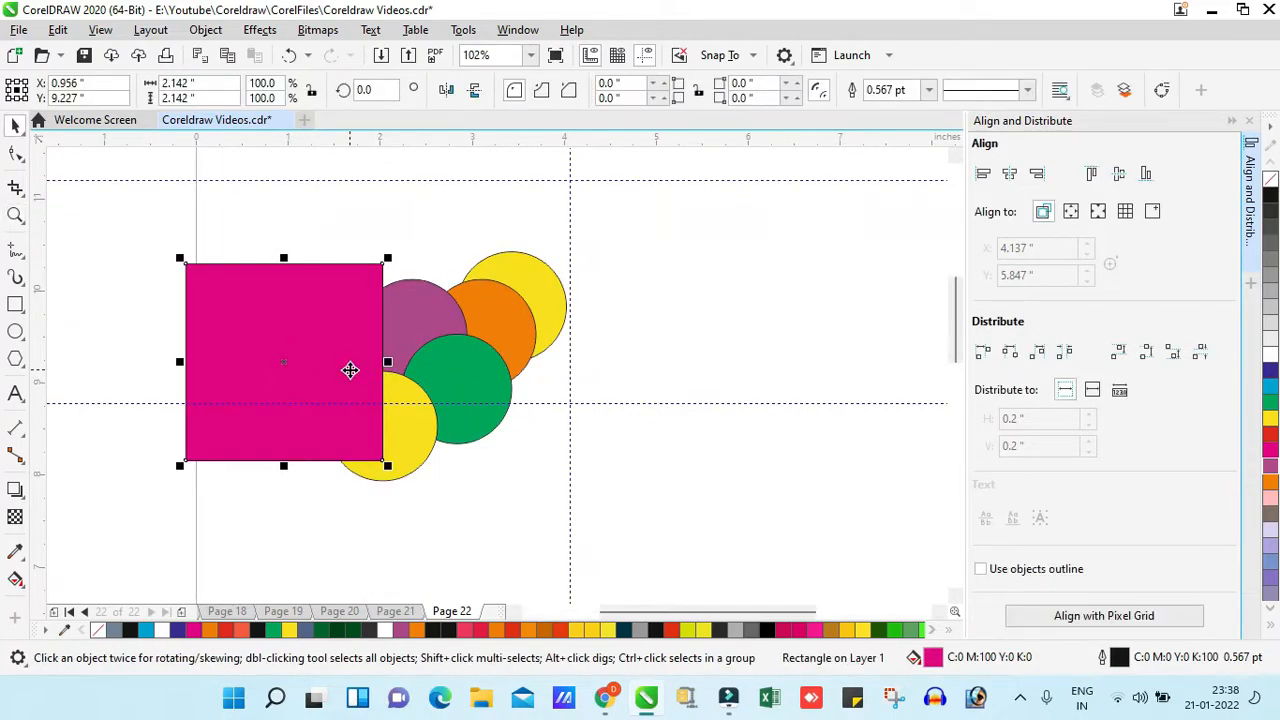
{"action": "key", "text": "ctrl+Page_Down"}
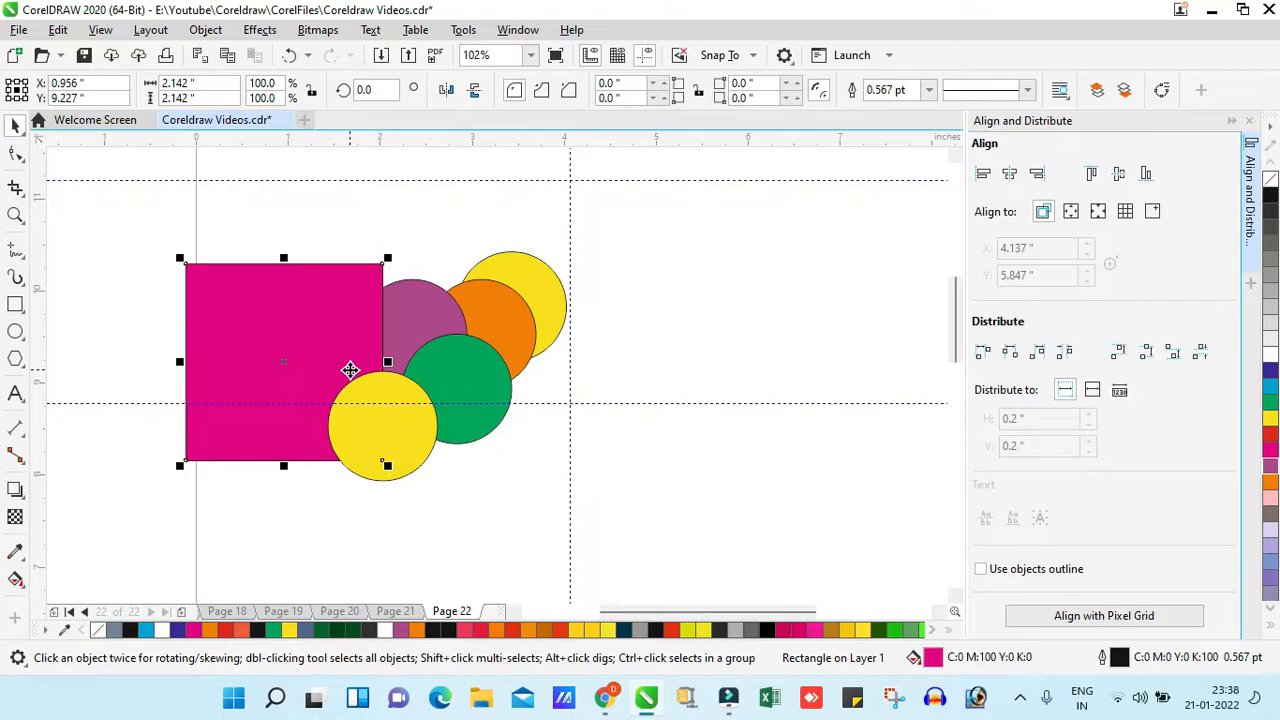
{"action": "key", "text": "ctrl+Page_Down"}
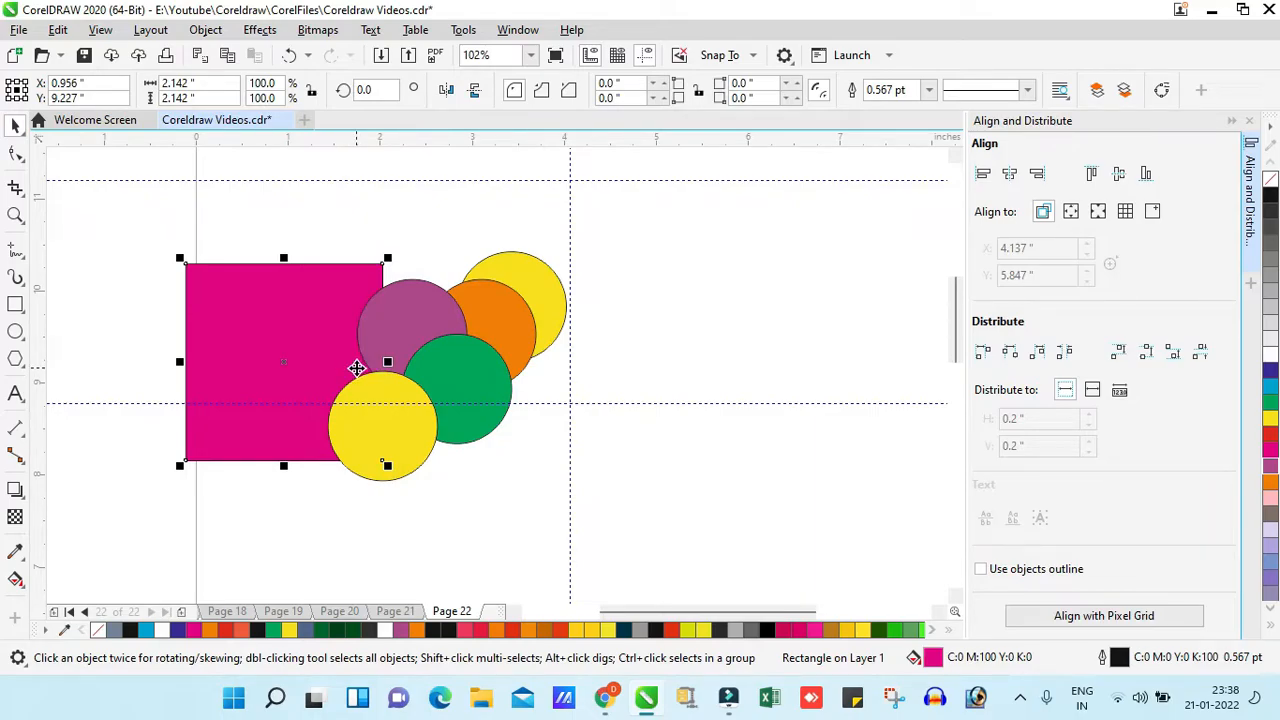
- Move the magenta square under the circles to about X 1.762 in and enlarge it to about 2.671 in per side
{"action": "left_click_drag", "start_coordinate": [289, 331], "coordinate": [363, 331]}
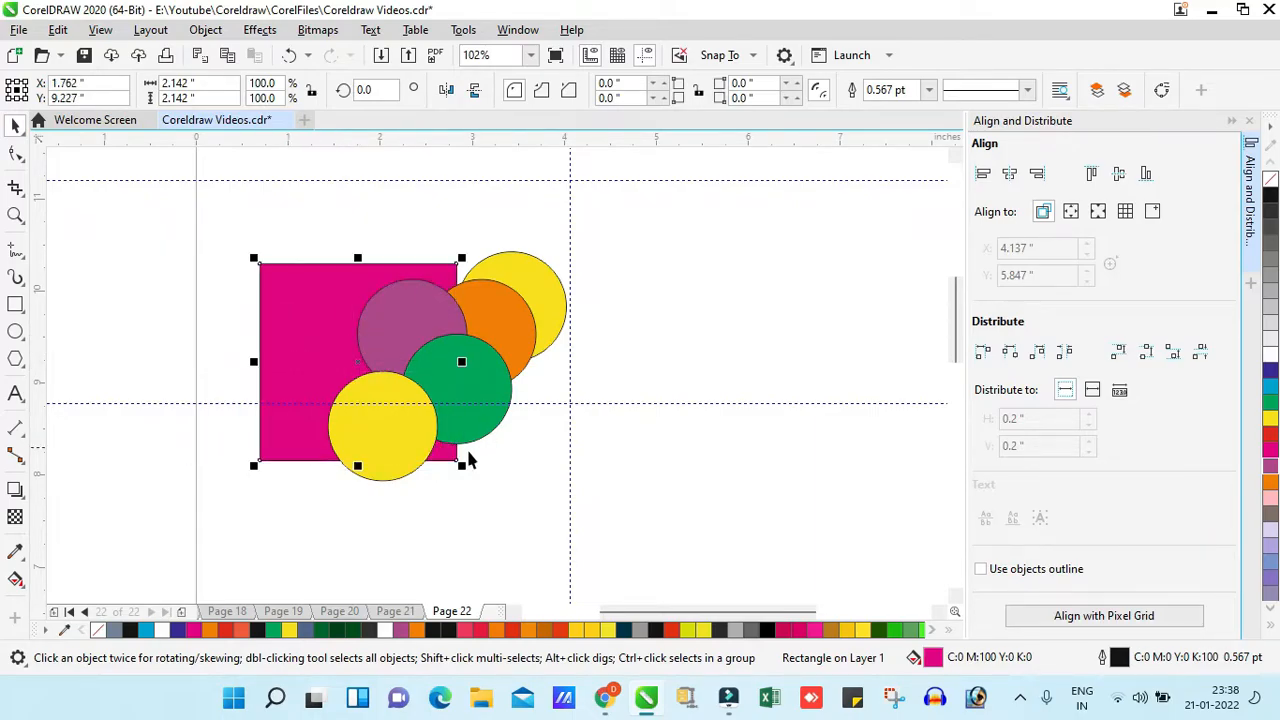
{"action": "left_click_drag", "start_coordinate": [462, 467], "coordinate": [486, 490]}
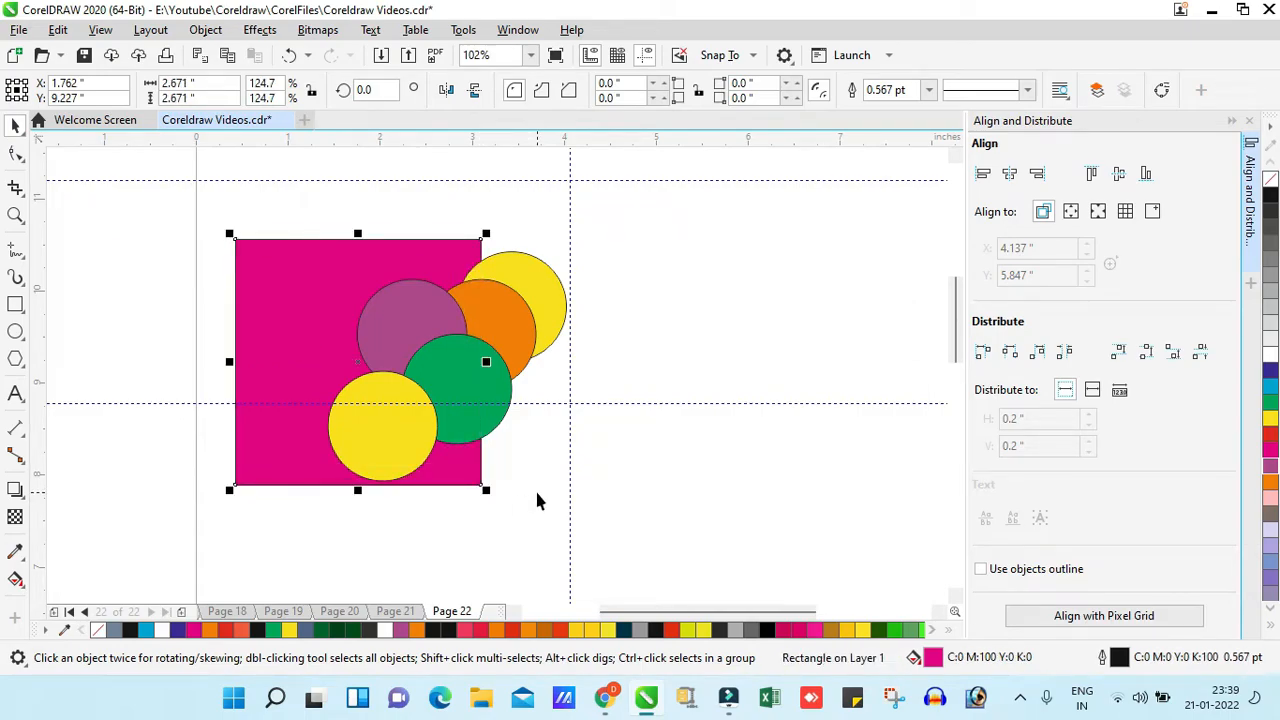
- Bring the enlarged magenta square forward one level at a time until it covers all the circles it overlaps
{"action": "key", "text": "ctrl+Page_Up"}
{"action": "key", "text": "ctrl+Page_Up"}
{"action": "key", "text": "ctrl+Page_Up"}
{"action": "key", "text": "ctrl+Page_Up"}
- Send the magenta square back three levels and bring it forward three levels again
{"action": "key", "text": "ctrl+Page_Up"}
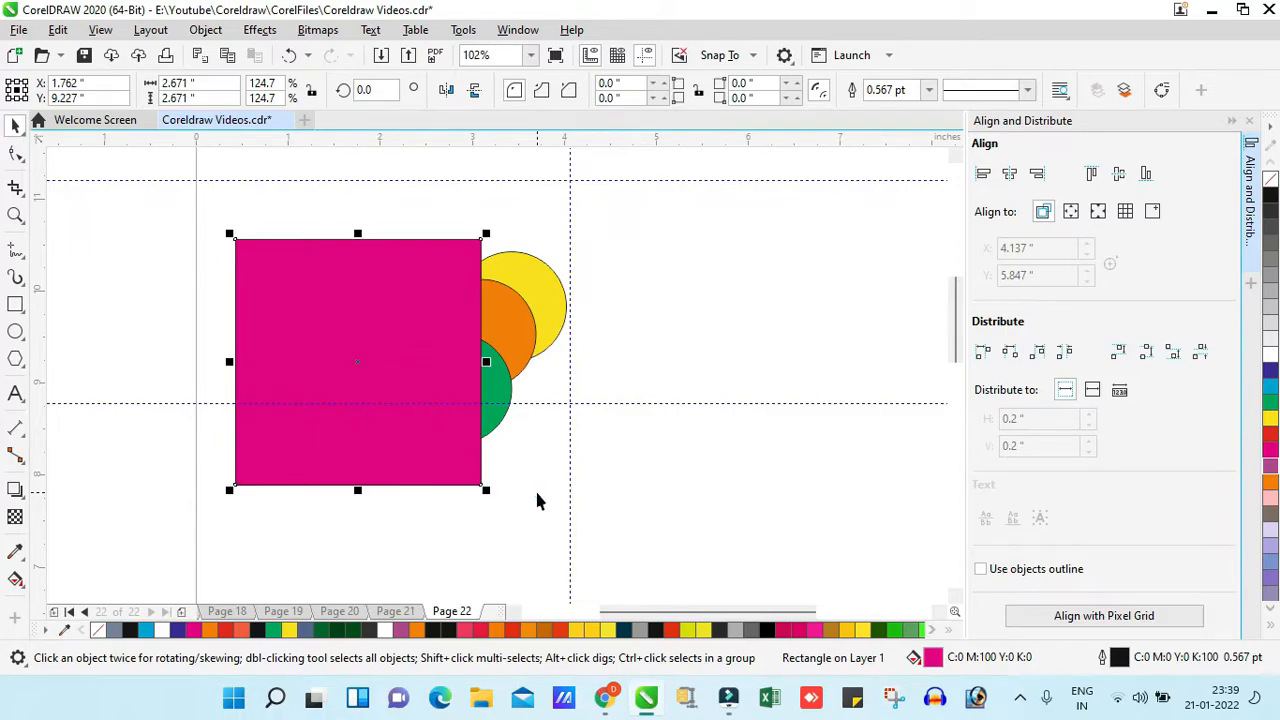
{"action": "key", "text": "ctrl+Page_Down"}
{"action": "key", "text": "ctrl+Page_Down"}
{"action": "key", "text": "ctrl+Page_Down"}
{"action": "key", "text": "ctrl+Page_Down"}
{"action": "key", "text": "ctrl+Page_Up"}
{"action": "key", "text": "ctrl+Page_Up"}
{"action": "key", "text": "ctrl+Page_Up"}
{"action": "key", "text": "ctrl+Page_Up"}
{"action": "key", "text": "ctrl+Page_Up"}
- Switch the magenta square between the back and front of the layer, leaving it at the back
{"action": "key", "text": "shift+Page_Down"}
{"action": "key", "text": "shift+Page_Up"}
{"action": "key", "text": "shift+Page_Down"}
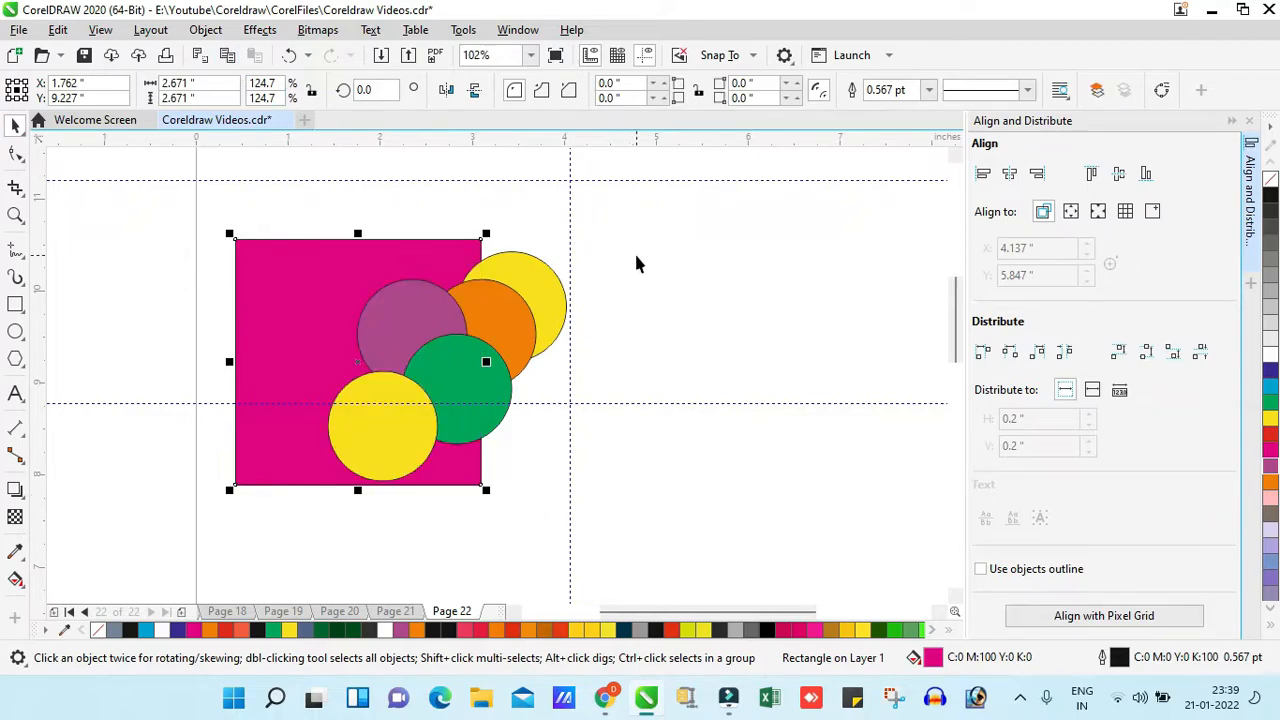
{"action": "key", "text": "shift+Page_Up"}
{"action": "key", "text": "shift+Page_Down"}
- Move the magenta square to the right behind the circles and deselect it
{"action": "left_click_drag", "start_coordinate": [309, 353], "coordinate": [543, 357]}
{"action": "left_click", "coordinate": [883, 371]}
{"action": "left_click", "coordinate": [703, 349]}
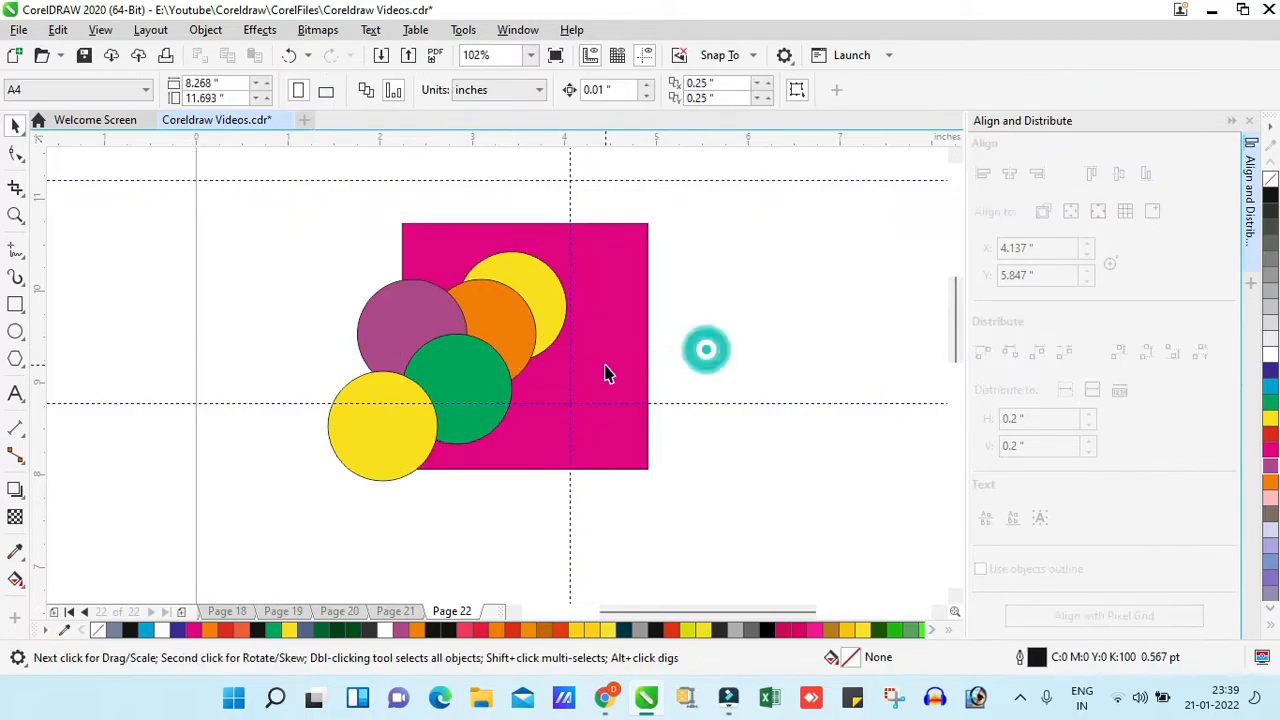
- Add the artistic text "Excellent" and place it over the green circle and magenta square at about X 3.867 in, Y 9.007 in
{"action": "key", "text": "F8"}
{"action": "left_click", "coordinate": [459, 501]}
{"action": "type", "text": "Excellen"}
{"action": "key", "text": "ctrl+space"}
{"action": "left_click_drag", "start_coordinate": [531, 489], "coordinate": [557, 381]}
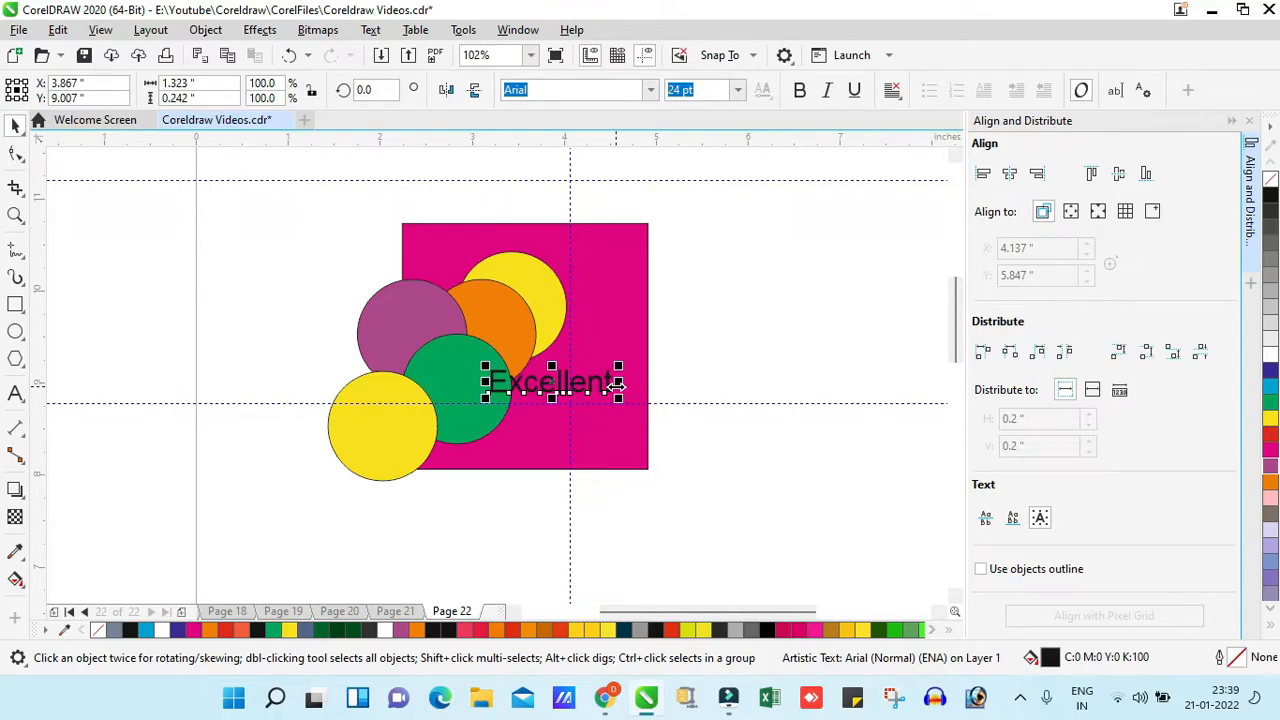
- Send the "Excellent" text to the back of the layer, reselect it and bring it to the front again
{"action": "key", "text": "shift+Page_Down"}
{"action": "left_click", "coordinate": [769, 357]}
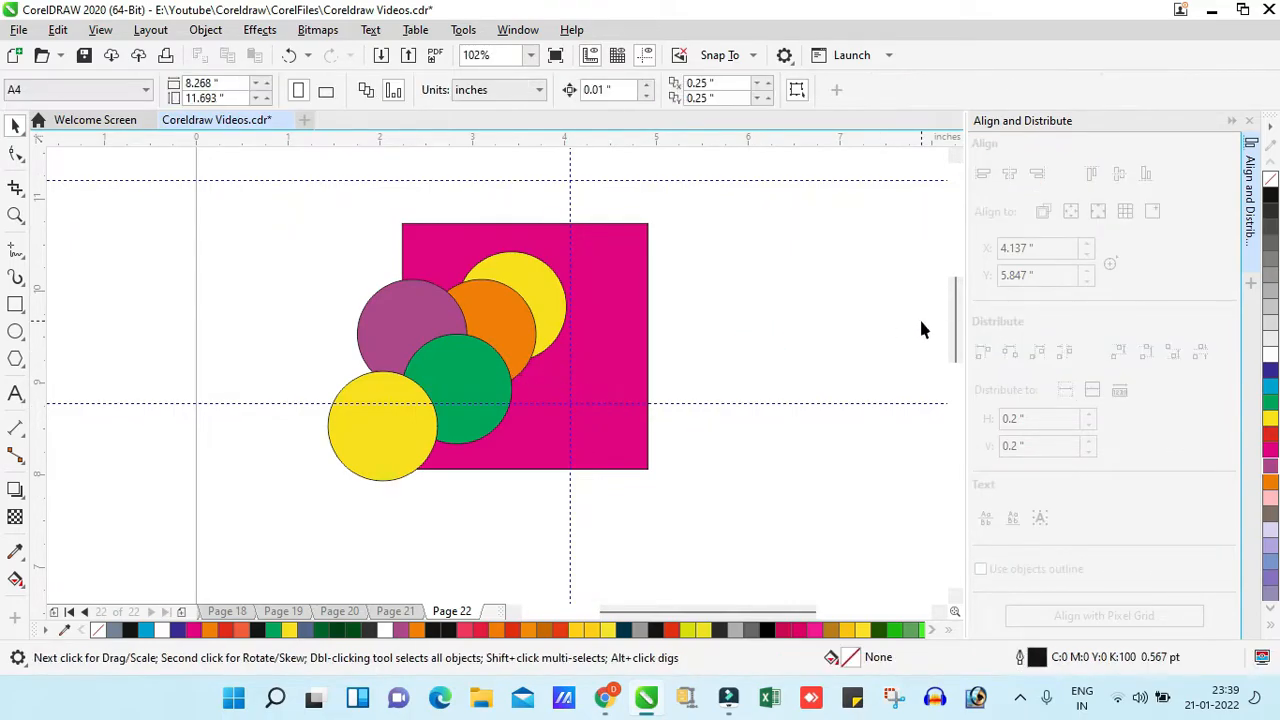
{"action": "left_click_drag", "start_coordinate": [815, 362], "coordinate": [386, 429]}
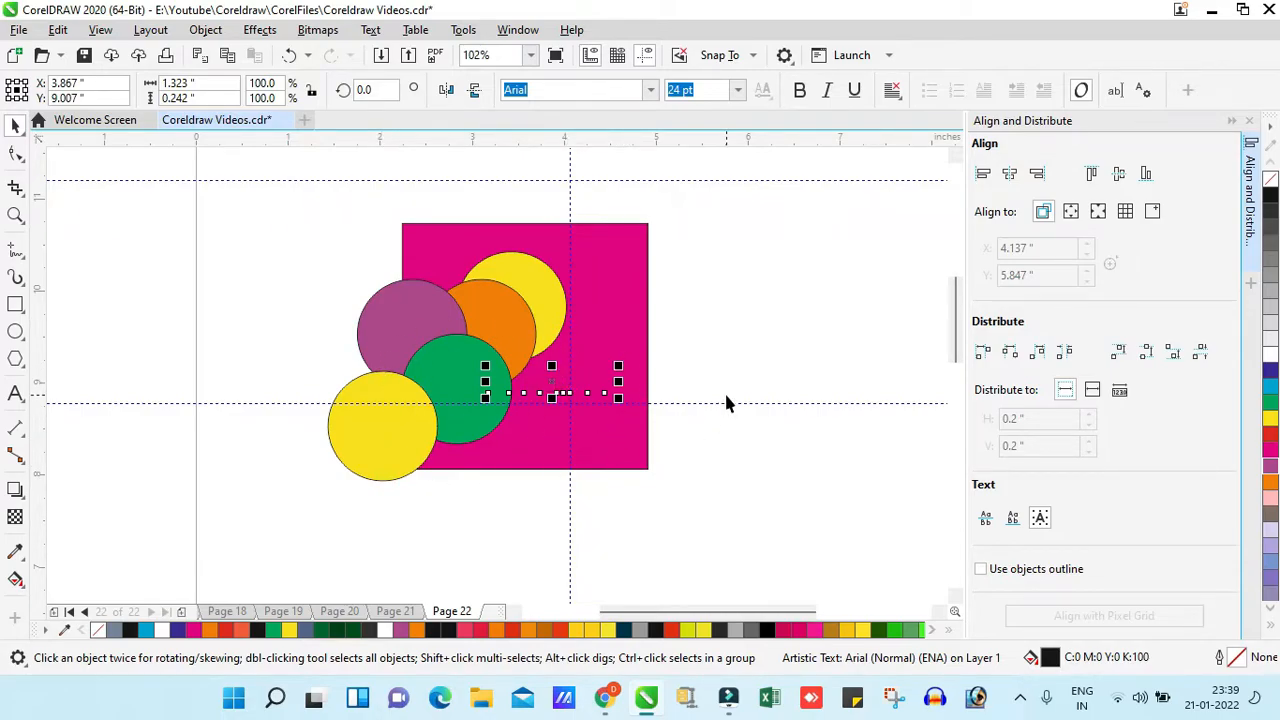
{"action": "key", "text": "shift+Page_Up"}
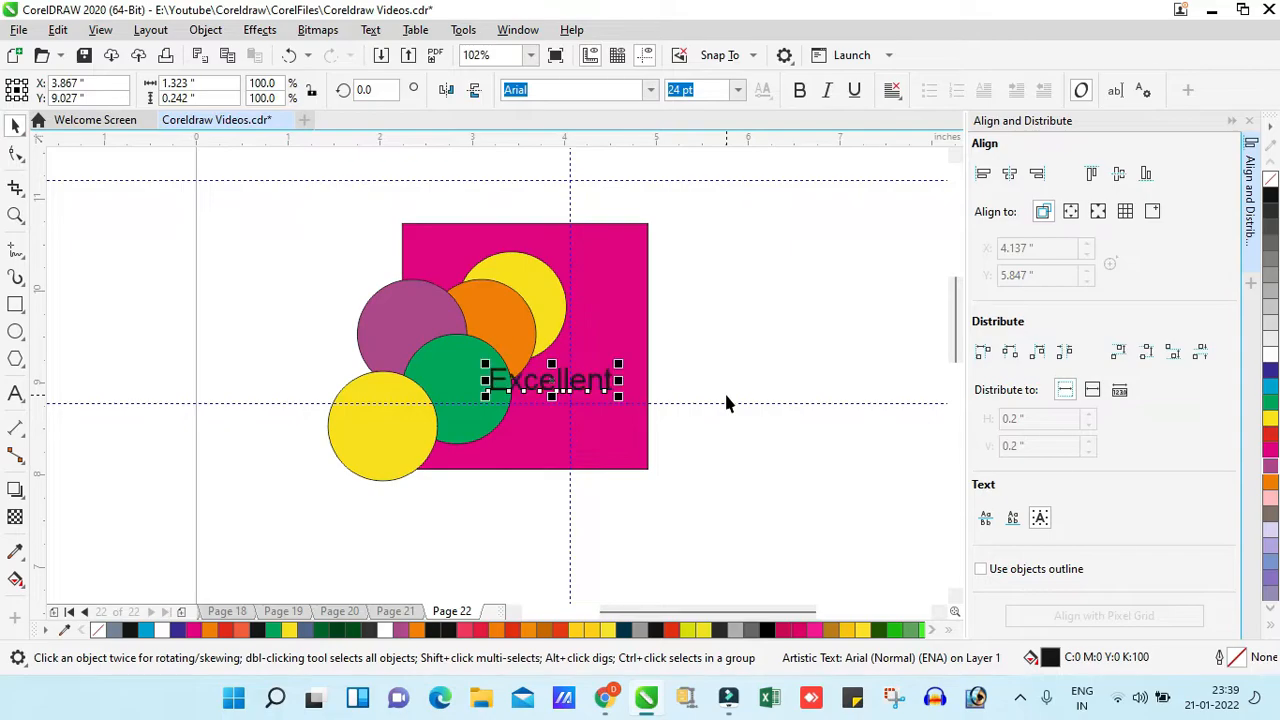
- Enlarge the "Excellent" text to about 48.4 pt so it extends past the magenta square's edge, and delete it
{"action": "left_click_drag", "start_coordinate": [485, 364], "coordinate": [398, 321]}
{"action": "middle_click", "coordinate": [507, 372]}
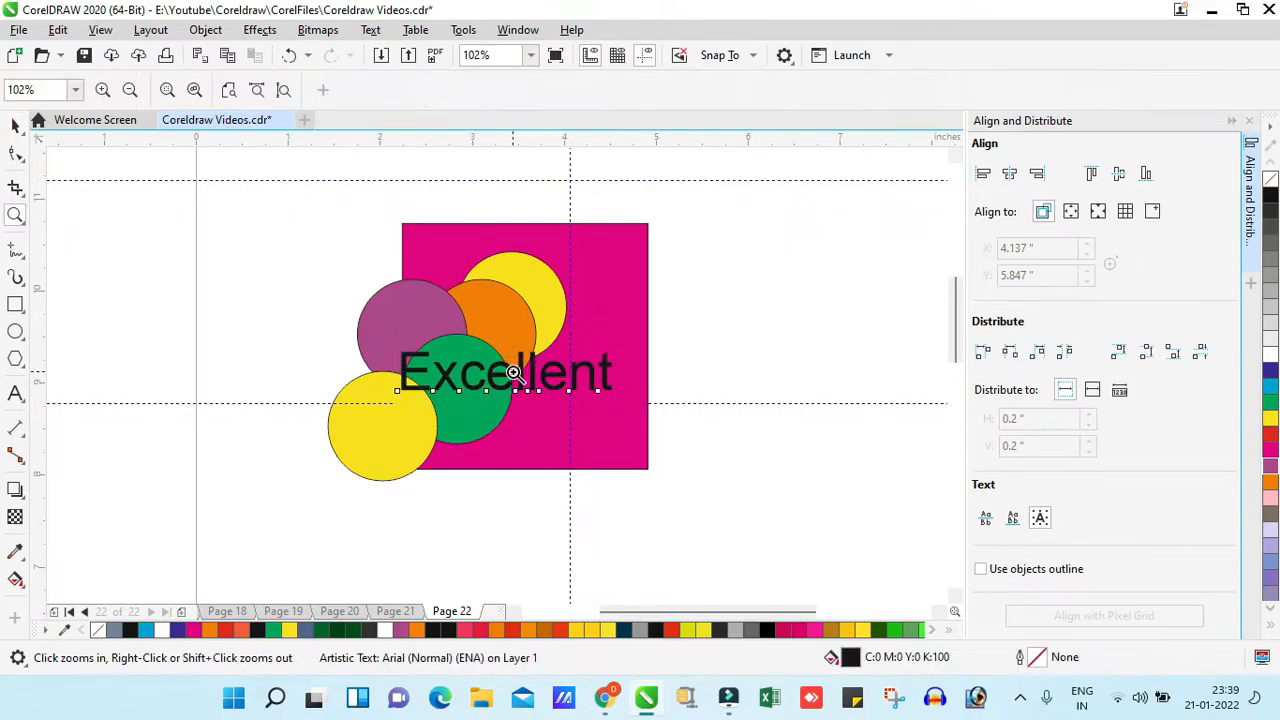
{"action": "left_click_drag", "start_coordinate": [507, 372], "coordinate": [529, 369]}
{"action": "key", "text": "z"}
{"action": "left_click_drag", "start_coordinate": [737, 513], "coordinate": [293, 197]}
{"action": "key", "text": "F3"}
{"action": "key", "text": "space"}
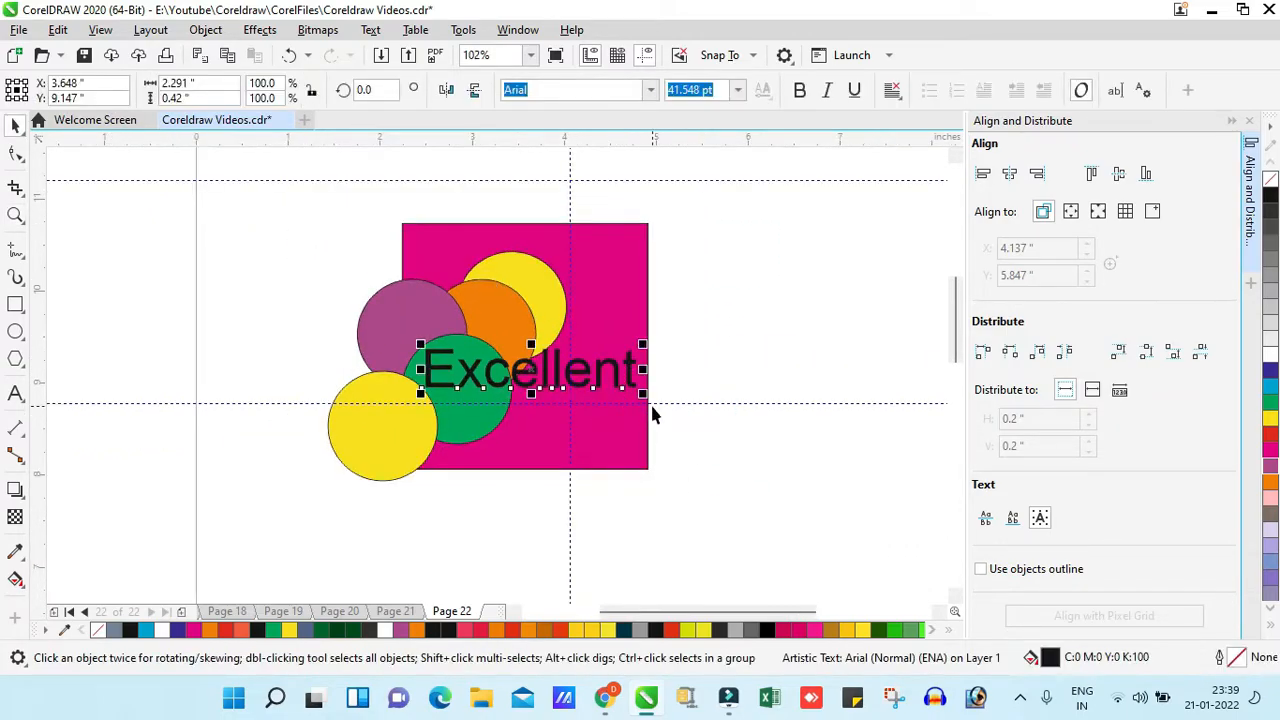
{"action": "left_click_drag", "start_coordinate": [645, 399], "coordinate": [697, 403]}
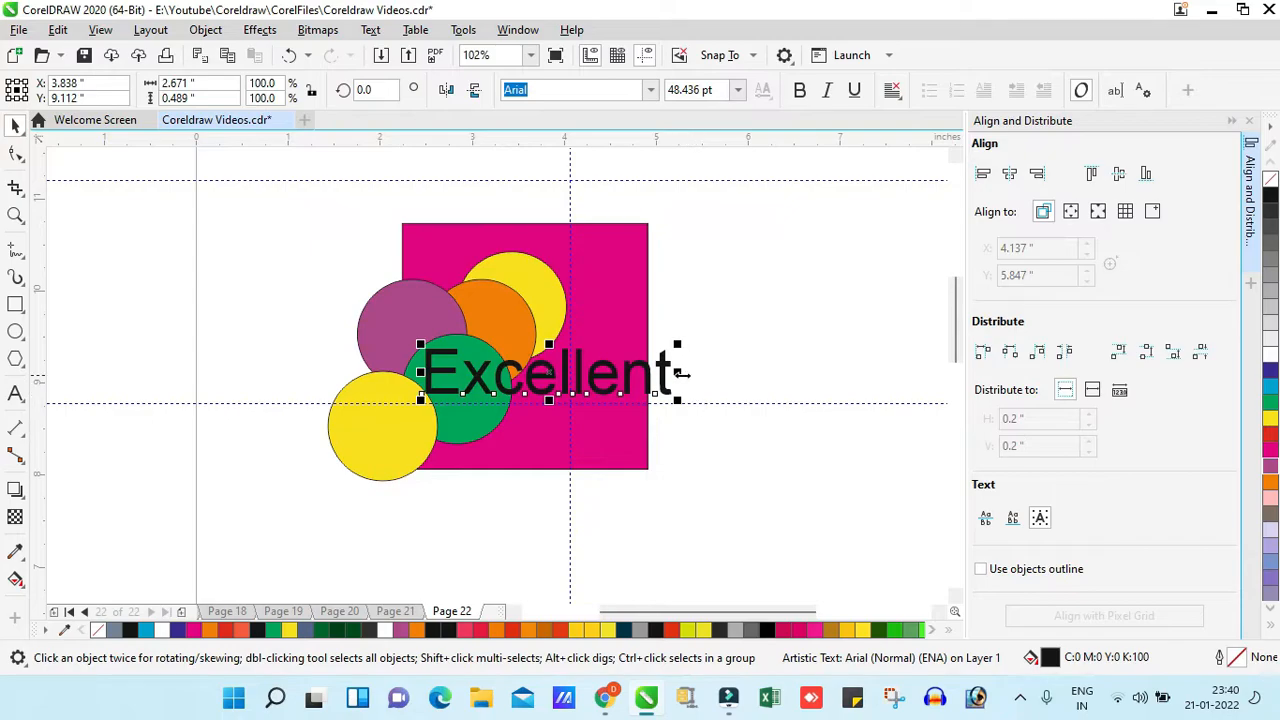
{"action": "key", "text": "Delete"}
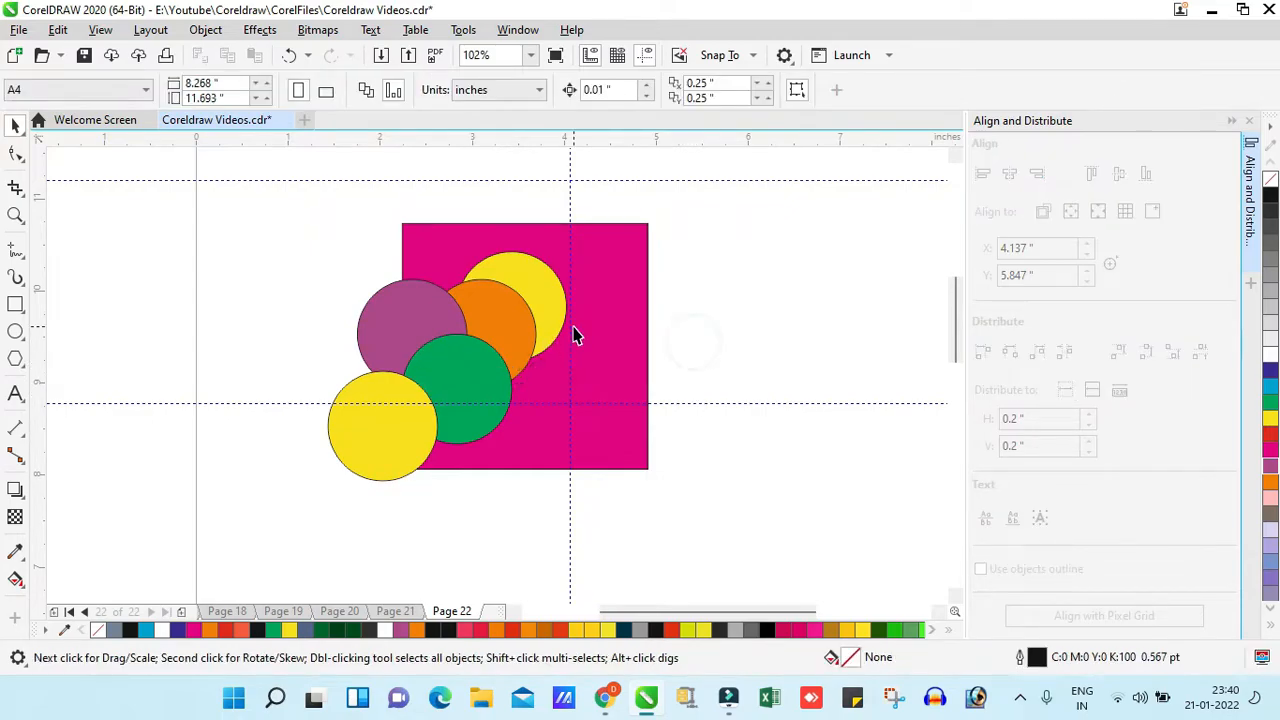
- Select the magenta square and examine the Order commands available for it
{"action": "left_click", "coordinate": [597, 315]}
{"action": "left_click", "coordinate": [207, 29]}
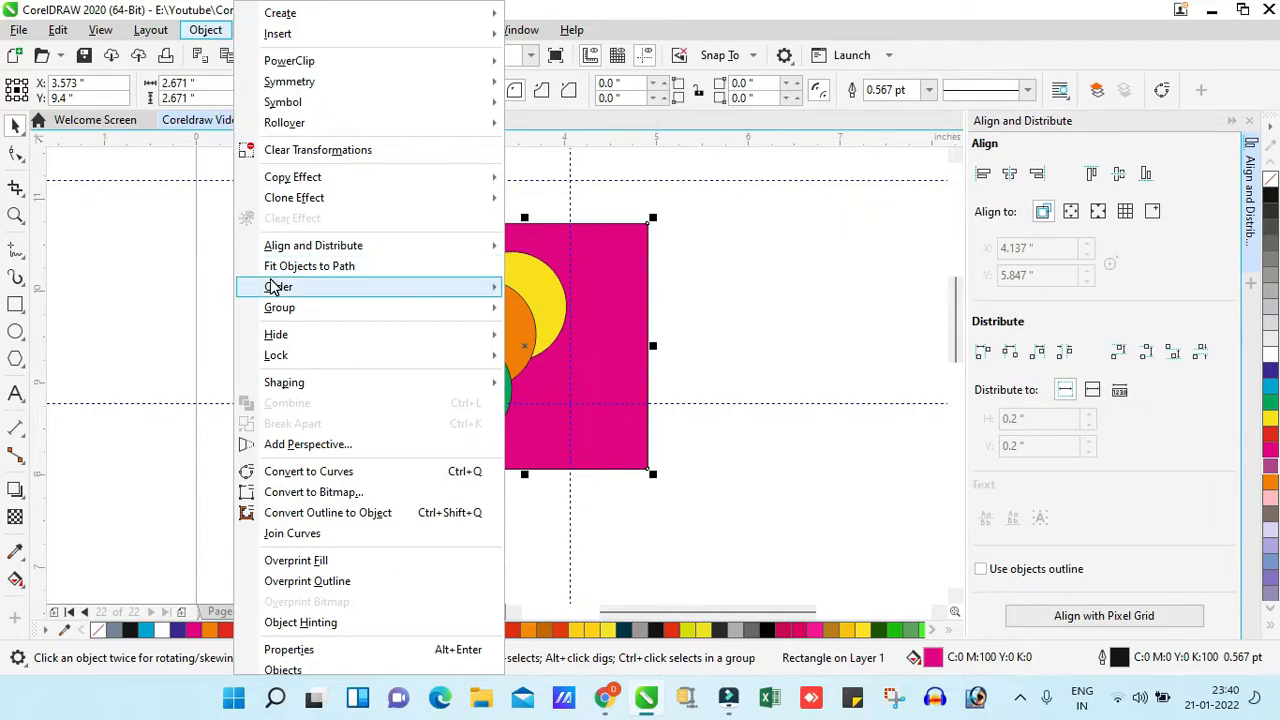
{"action": "mouse_move", "coordinate": [277, 286]}
{"action": "left_click", "coordinate": [797, 287]}
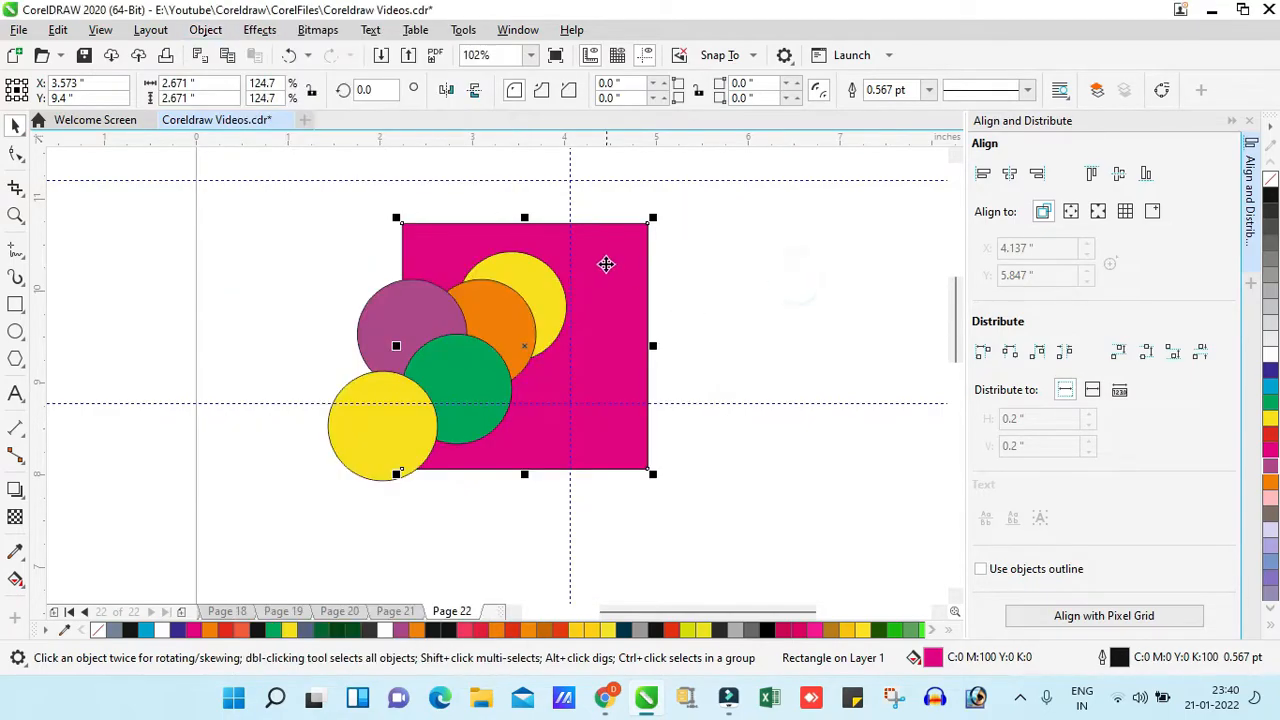
{"action": "key", "text": "z"}
{"action": "left_click", "coordinate": [205, 30]}
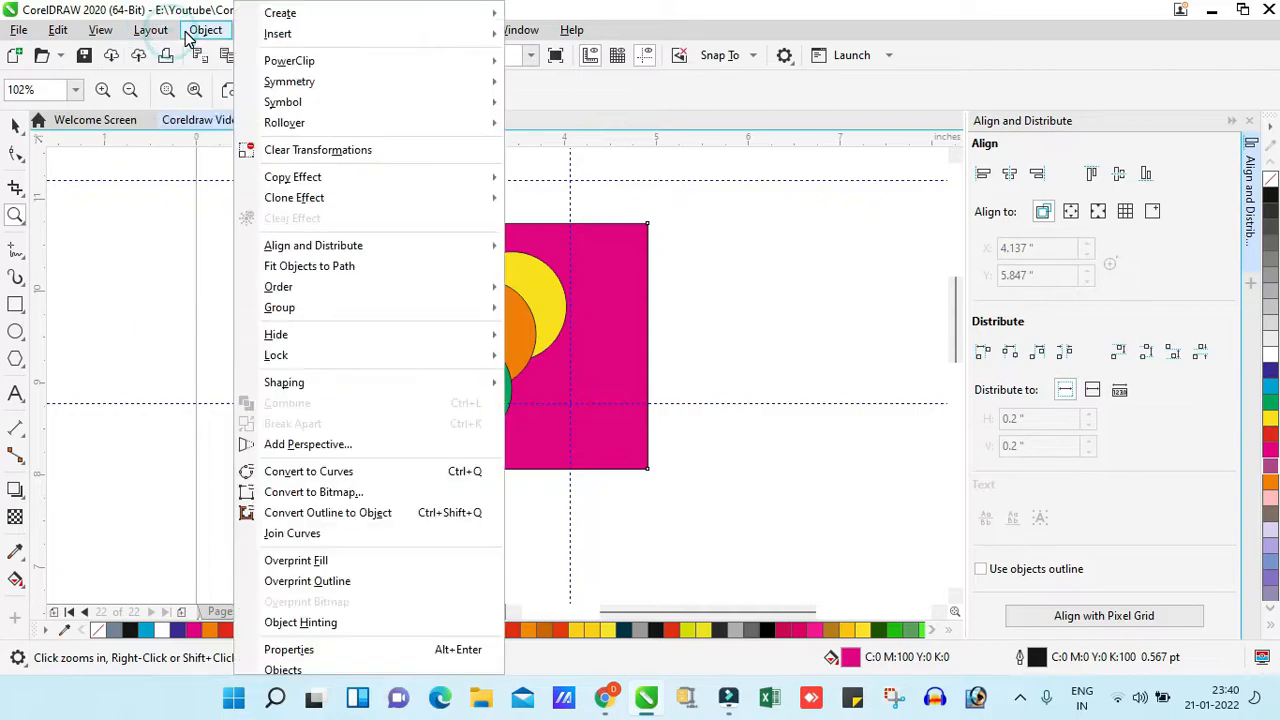
{"action": "mouse_move", "coordinate": [330, 290]}
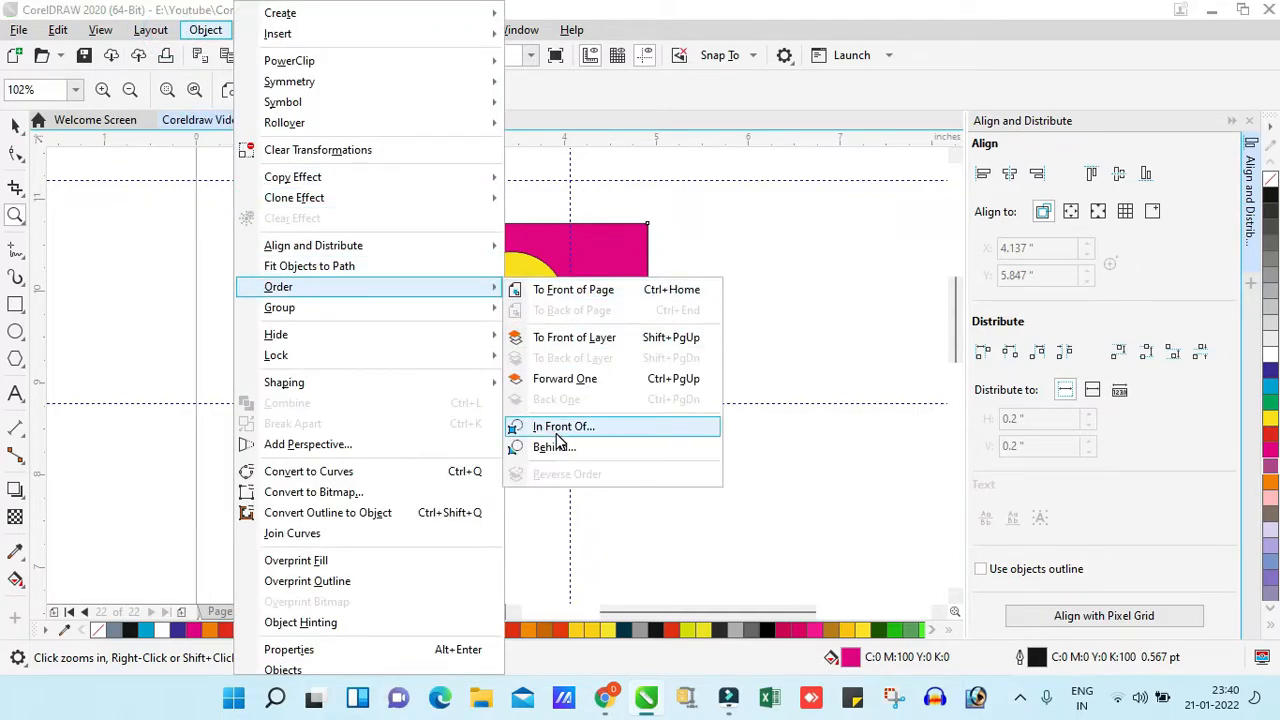
{"action": "left_click", "coordinate": [821, 318]}
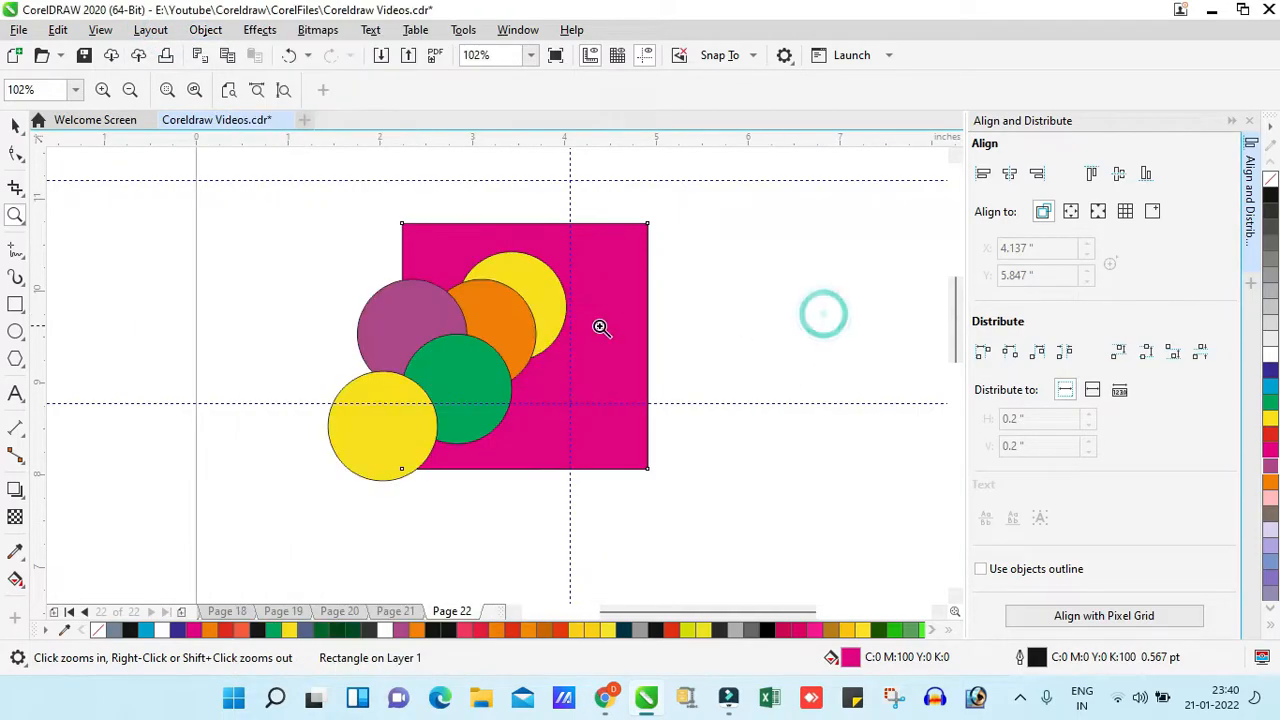
- Place the magenta square directly in front of the green circle using the In Front Of order command
{"action": "left_click_drag", "start_coordinate": [242, 160], "coordinate": [794, 520]}
{"action": "key", "text": "space"}
{"action": "left_click", "coordinate": [505, 376]}
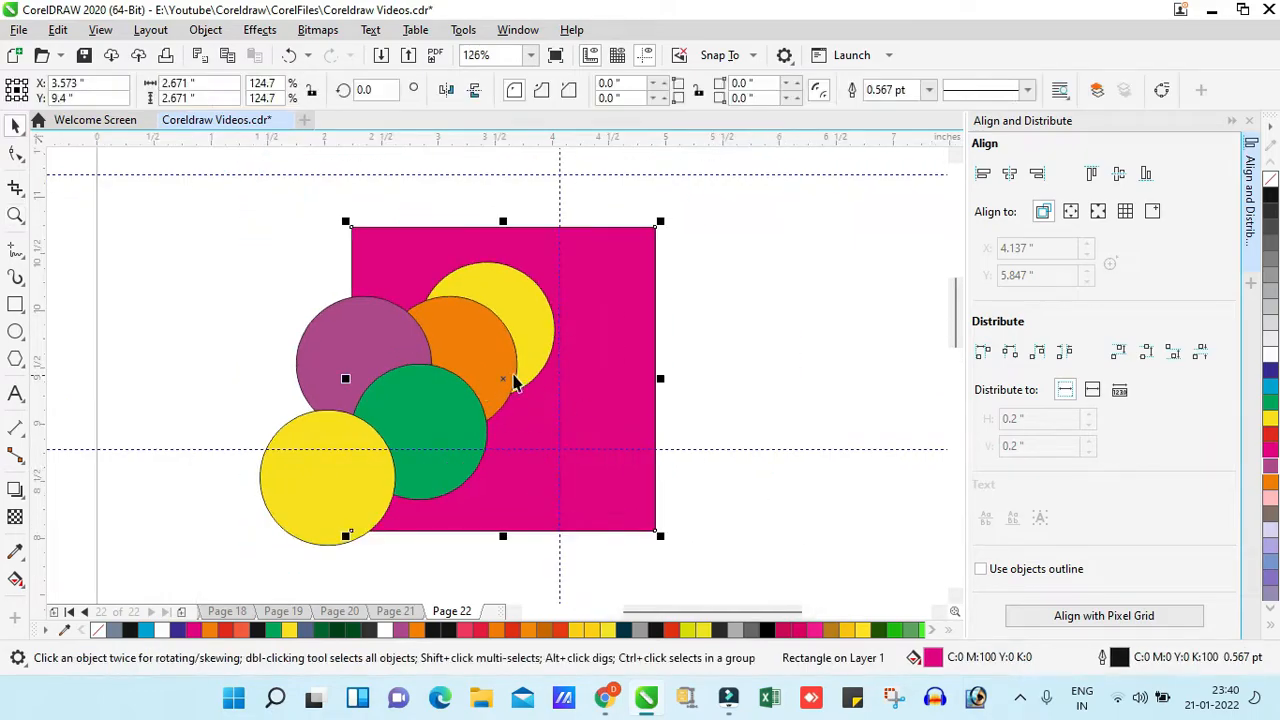
{"action": "left_click", "coordinate": [733, 364]}
{"action": "left_click", "coordinate": [426, 405]}
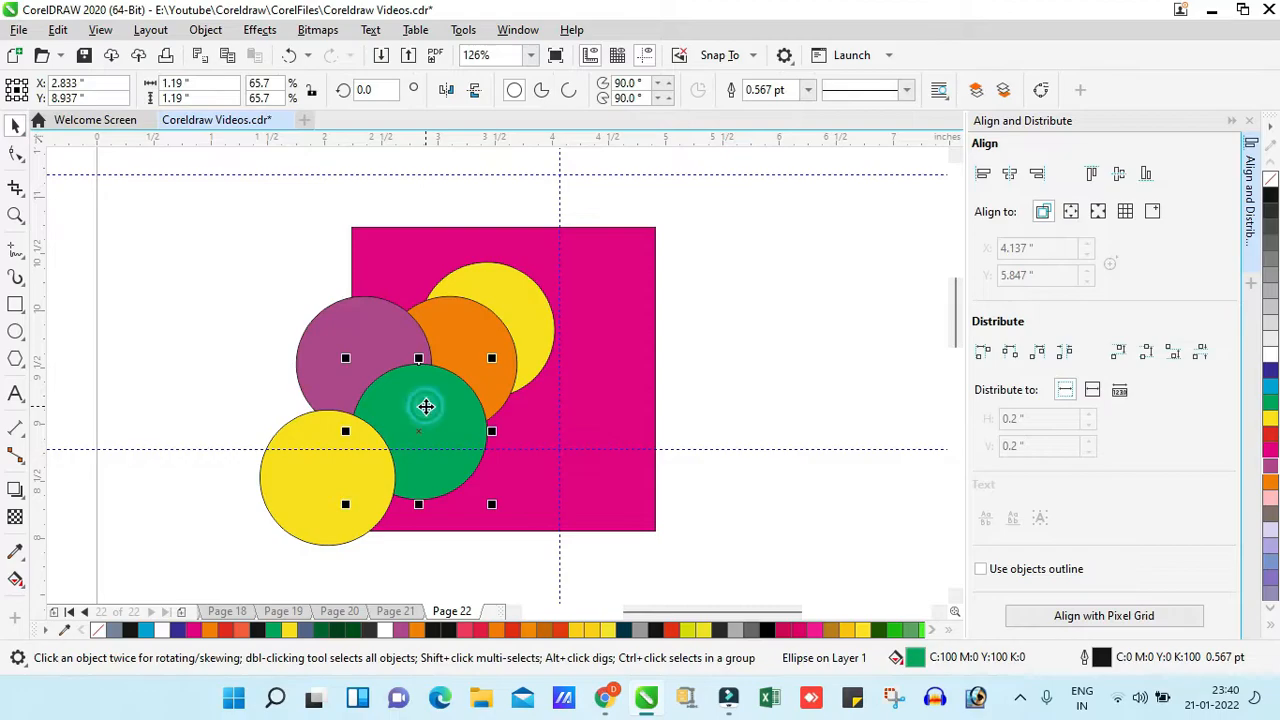
{"action": "left_click", "coordinate": [698, 364]}
{"action": "left_click", "coordinate": [619, 343]}
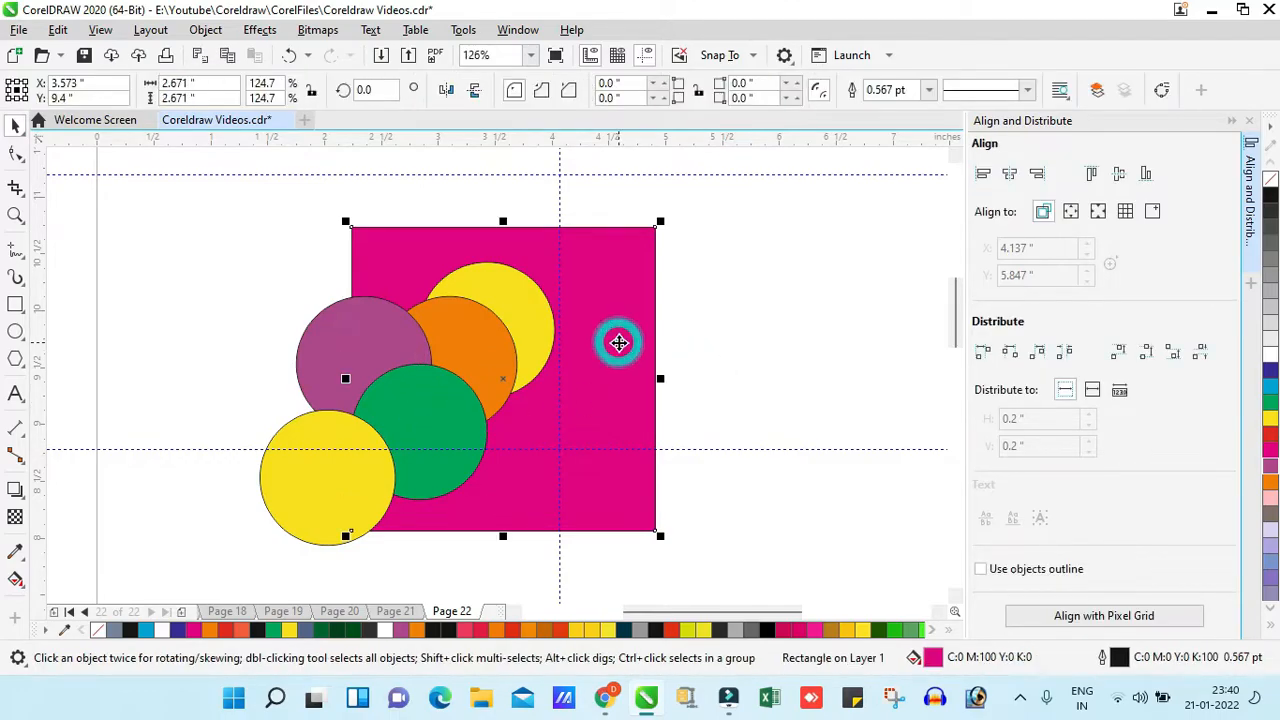
{"action": "left_click", "coordinate": [205, 29]}
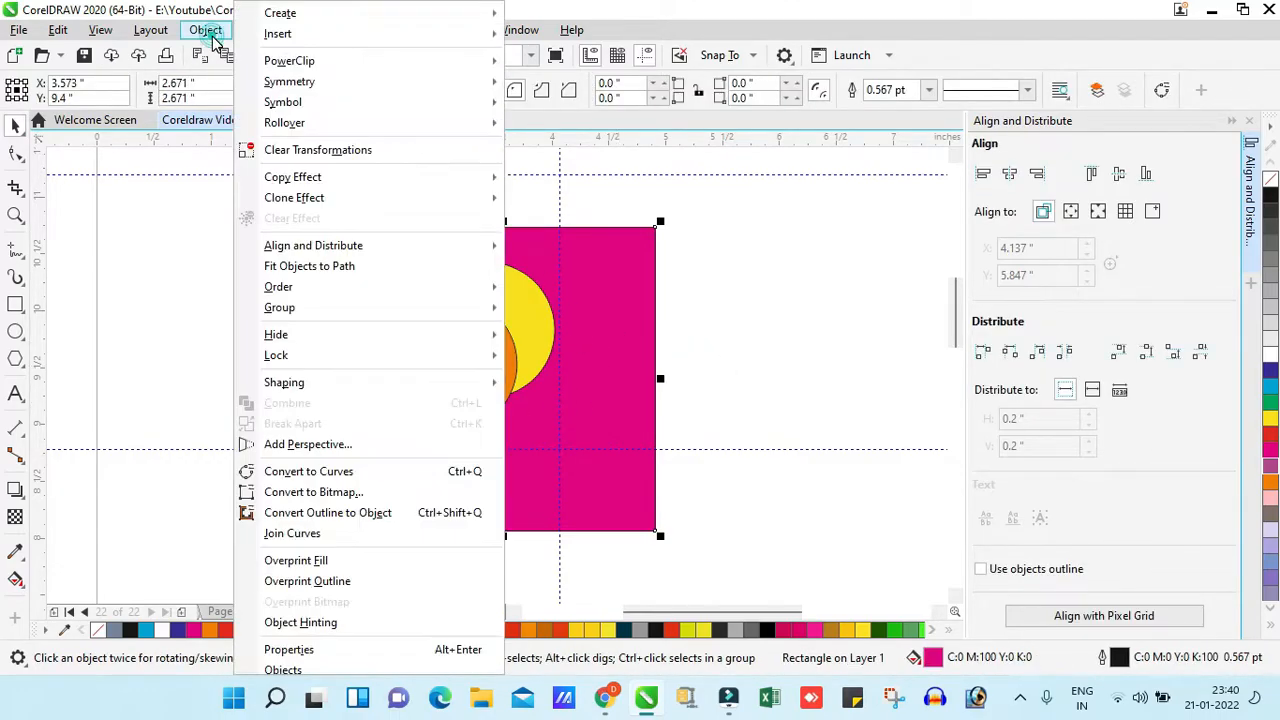
{"action": "mouse_move", "coordinate": [280, 287]}
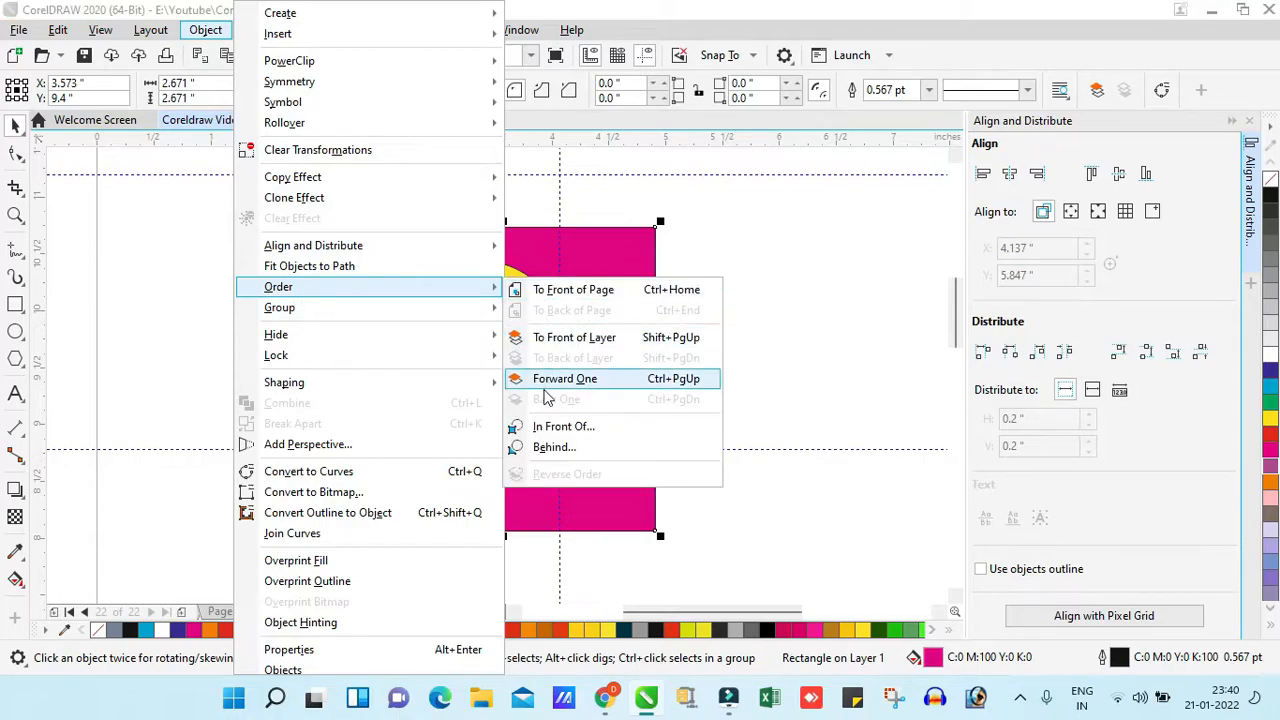
{"action": "left_click", "coordinate": [545, 426]}
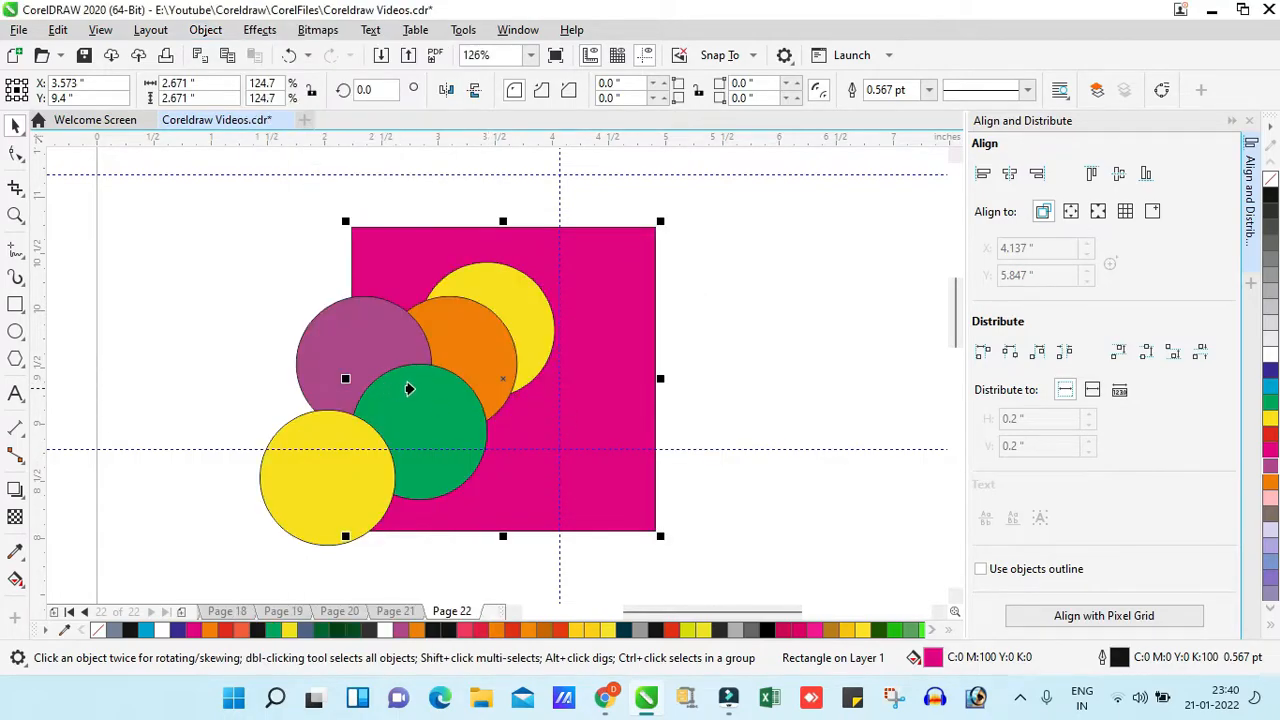
{"action": "left_click", "coordinate": [415, 385]}
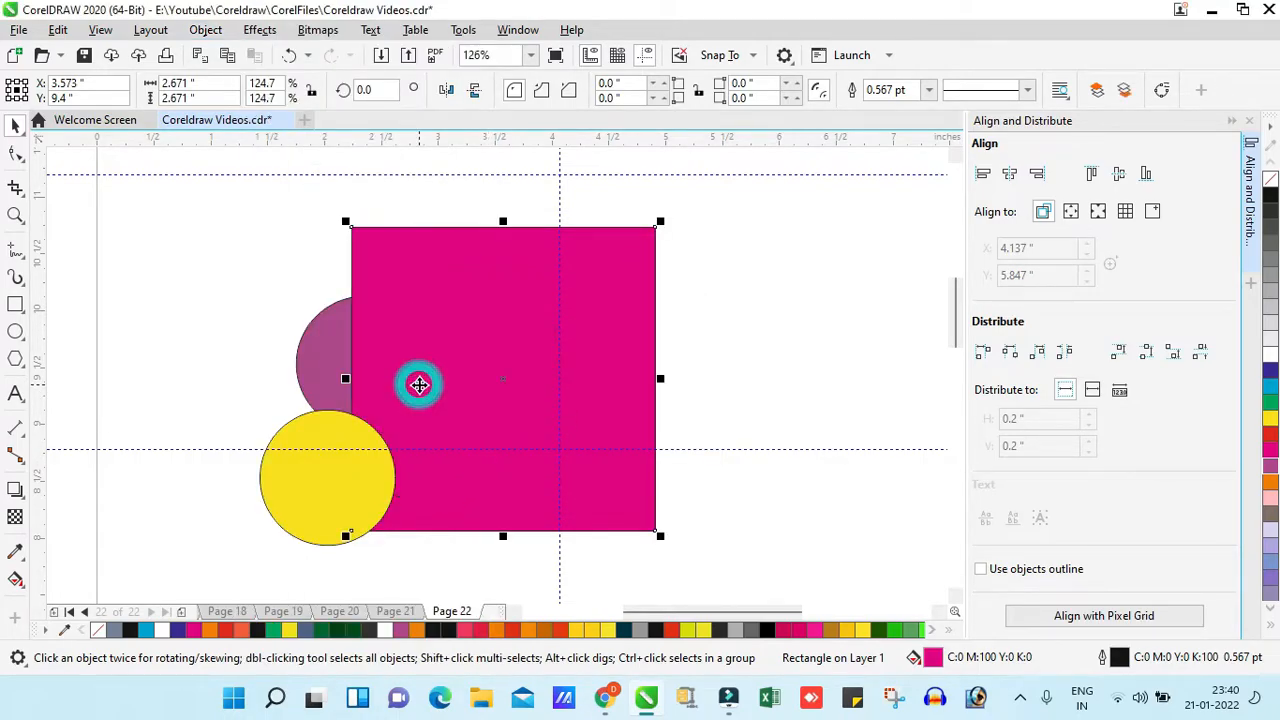
- Undo placing the magenta square in front of the green circle
{"action": "left_click_drag", "start_coordinate": [414, 382], "coordinate": [459, 382]}
{"action": "key", "text": "ctrl+z"}
{"action": "key", "text": "ctrl+z"}
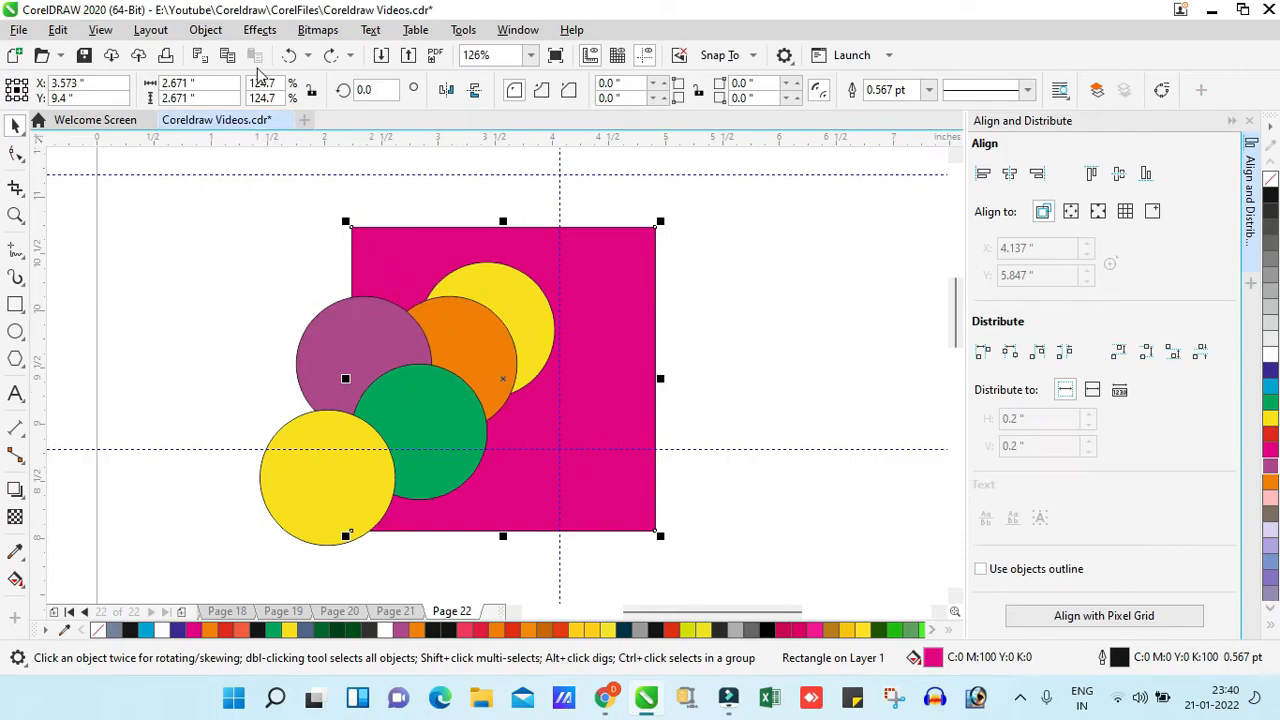
- Order the magenta square behind the purple circle and move it clear of the circles to about X 5.967 in, Y 9.4 in
{"action": "left_click", "coordinate": [205, 29]}
{"action": "mouse_move", "coordinate": [282, 290]}
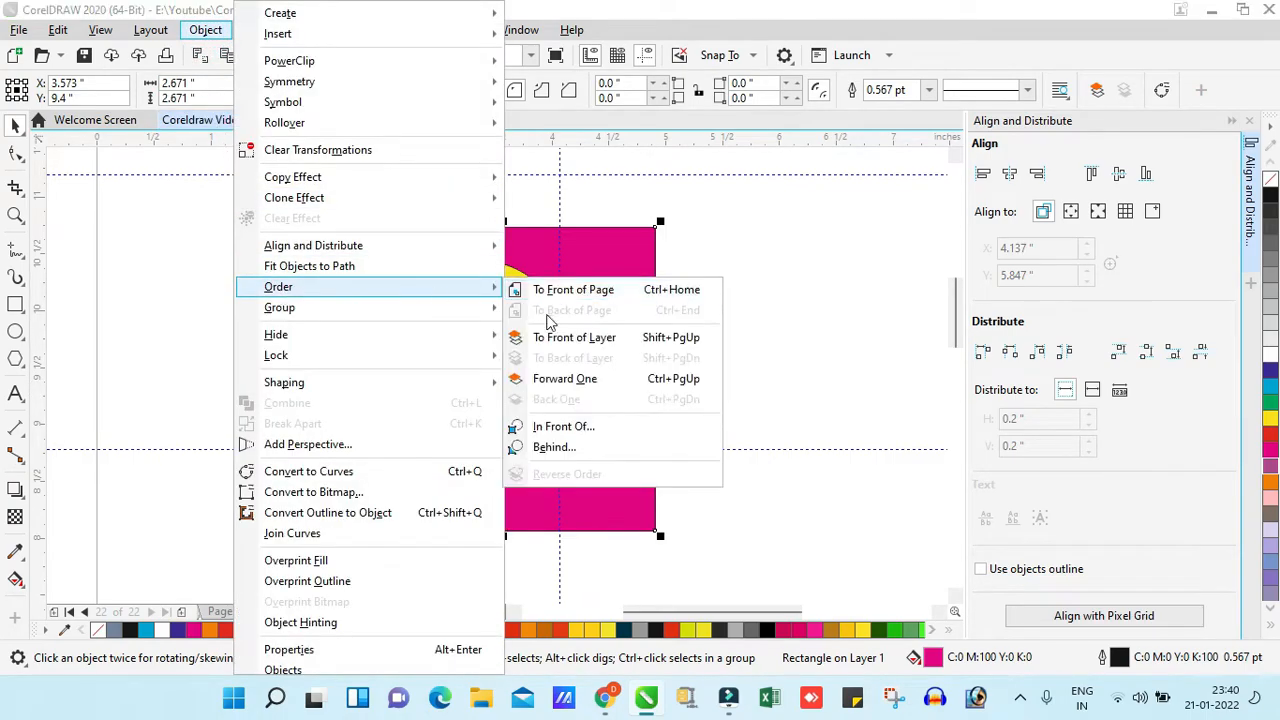
{"action": "left_click", "coordinate": [555, 447]}
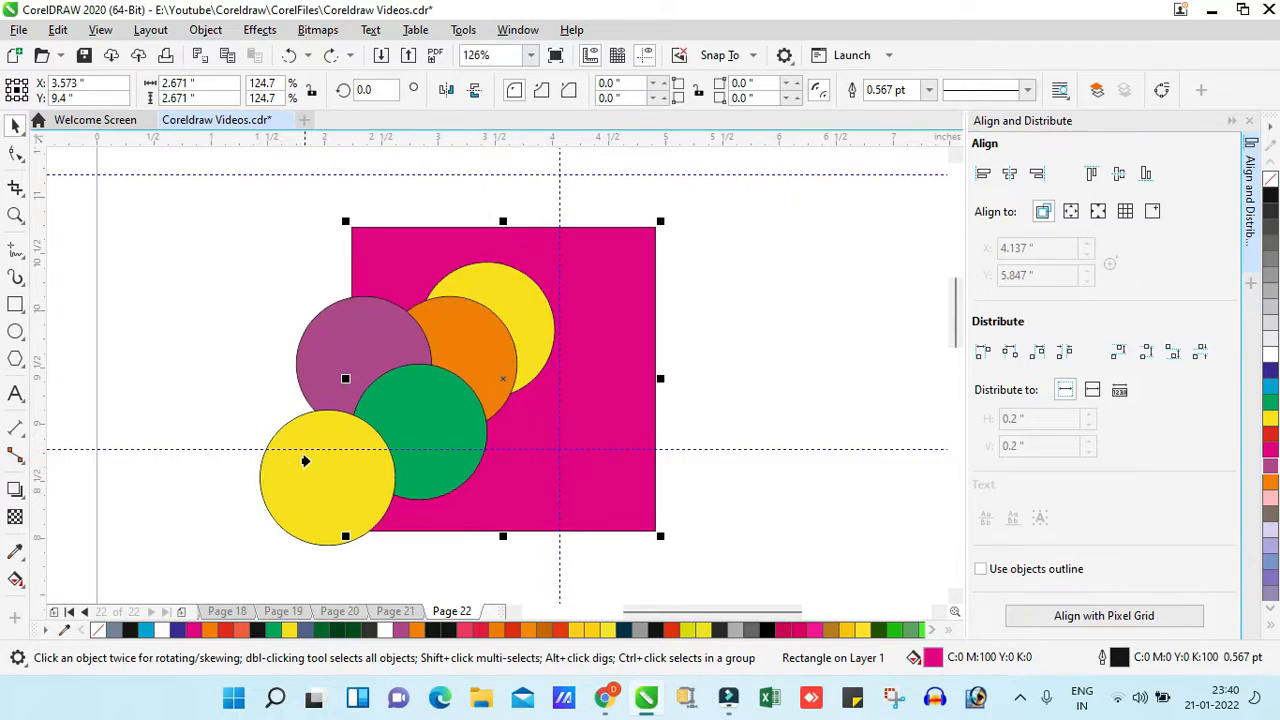
{"action": "left_click", "coordinate": [388, 316]}
{"action": "left_click_drag", "start_coordinate": [427, 302], "coordinate": [688, 281]}
{"action": "key", "text": "ctrl+z"}
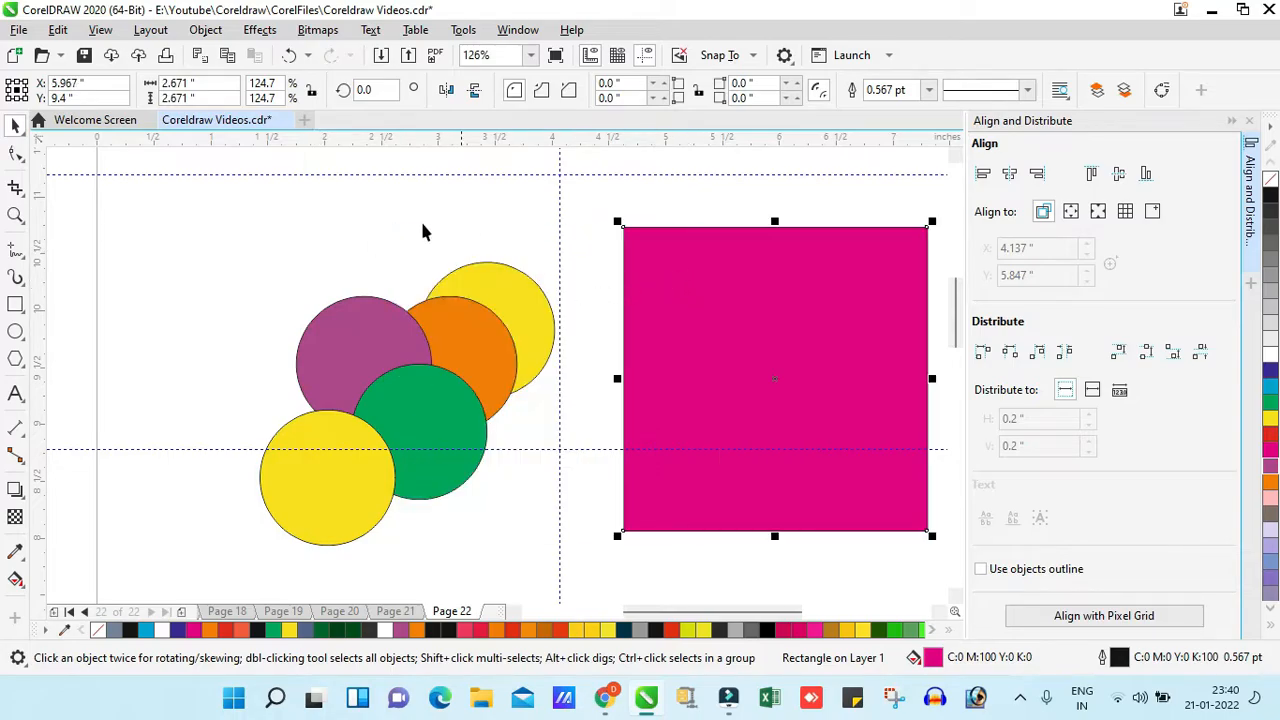
- Spread the overlapping circles apart beside the magenta square and deselect everything
{"action": "left_click", "coordinate": [378, 209]}
{"action": "left_click", "coordinate": [207, 32]}
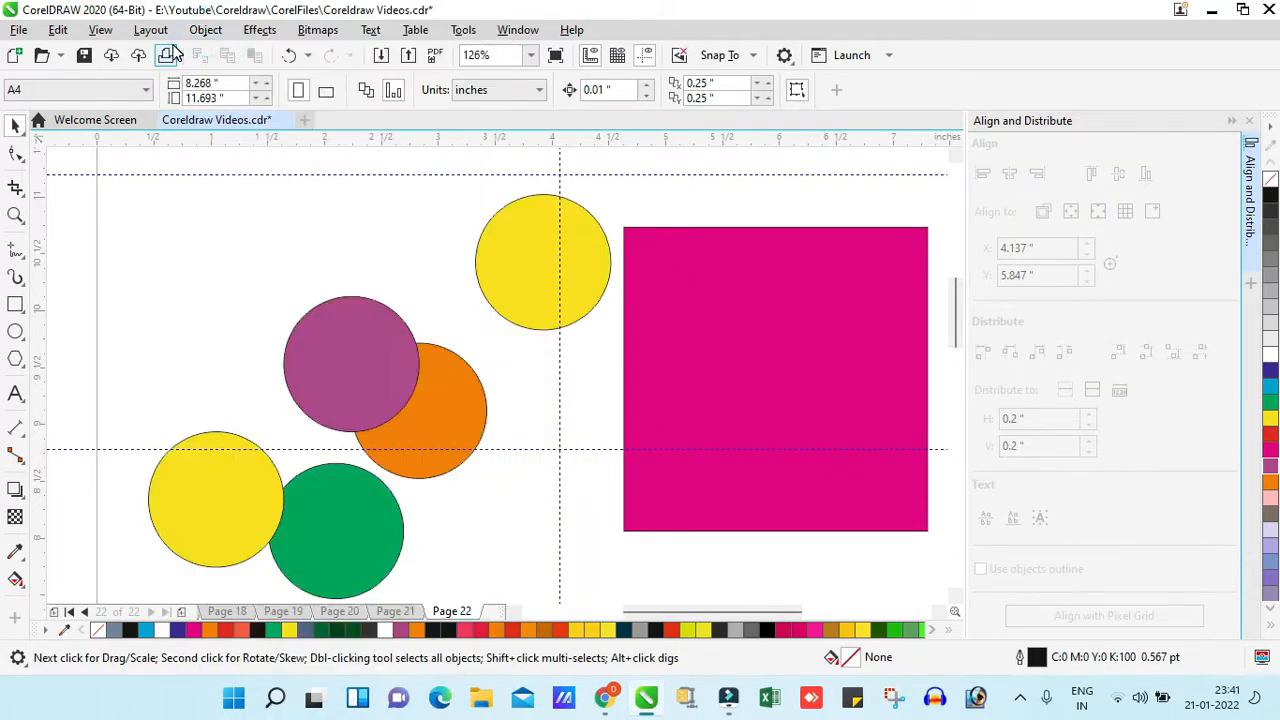
{"action": "left_click", "coordinate": [206, 31]}
{"action": "left_click", "coordinate": [314, 307]}
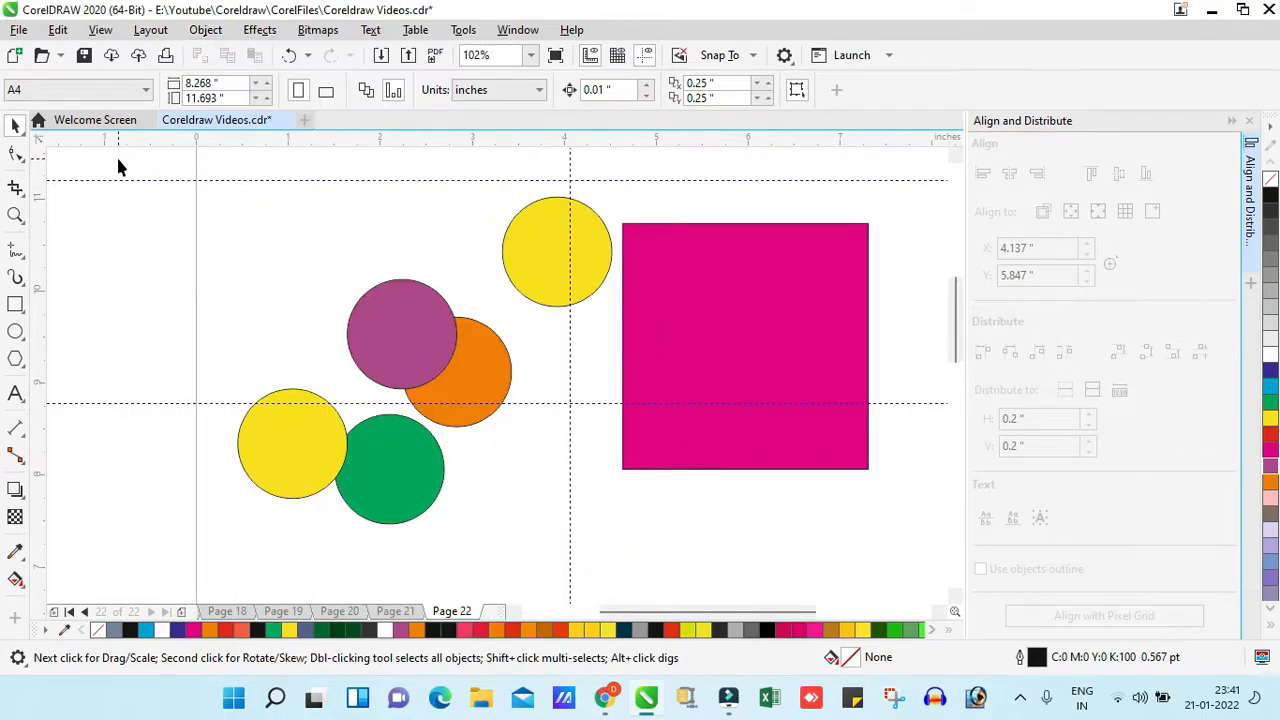
- Group the five circles, try moving the group and undo that move
{"action": "left_click_drag", "start_coordinate": [120, 155], "coordinate": [614, 506]}
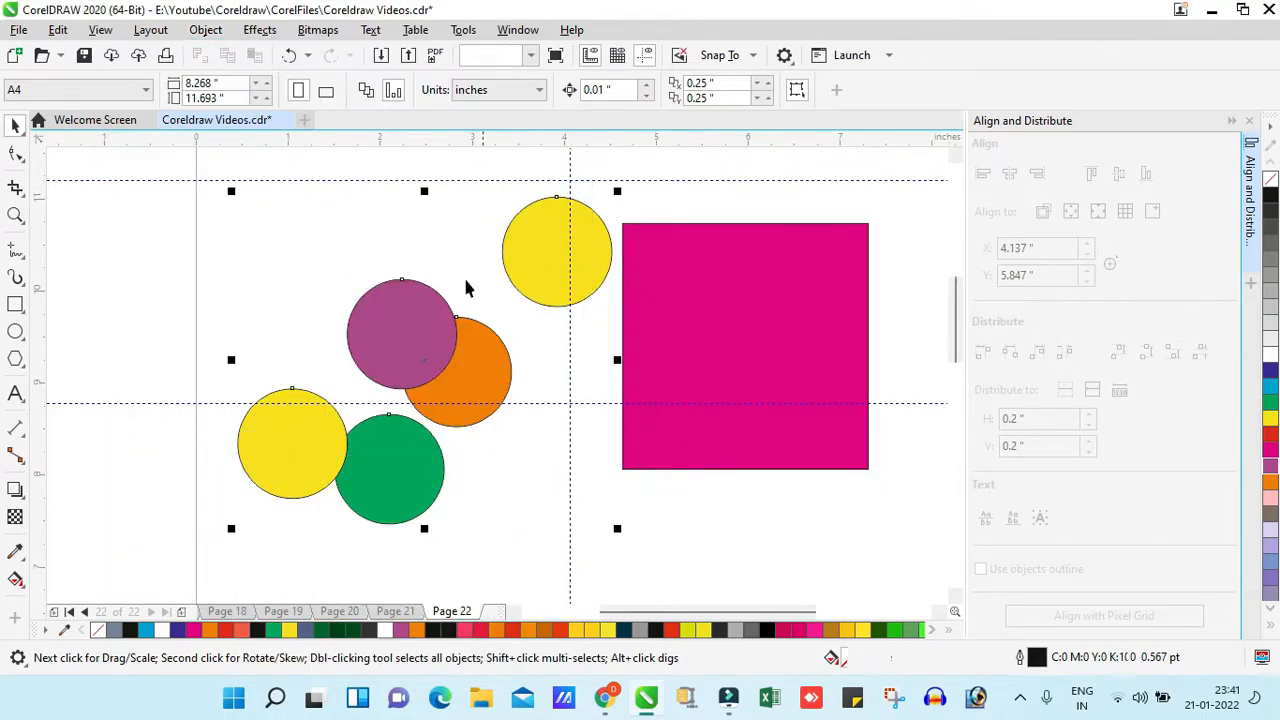
{"action": "left_click", "coordinate": [218, 32]}
{"action": "mouse_move", "coordinate": [343, 310]}
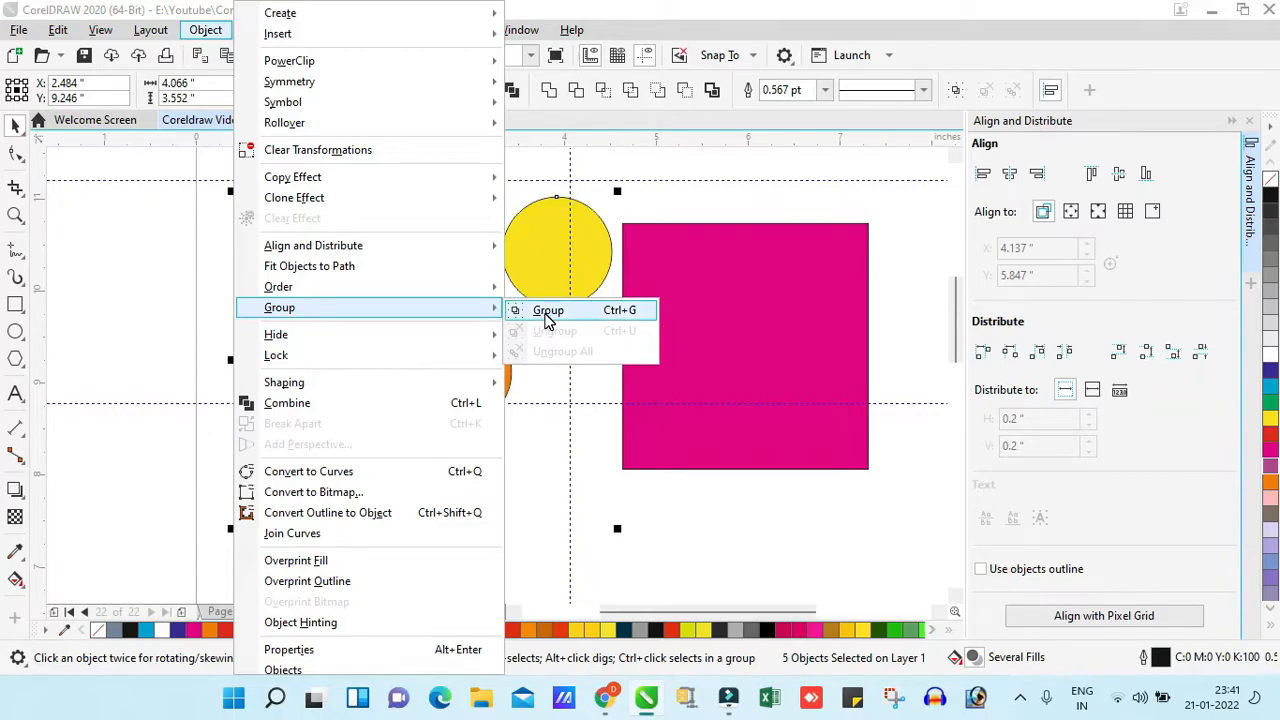
{"action": "left_click", "coordinate": [548, 311]}
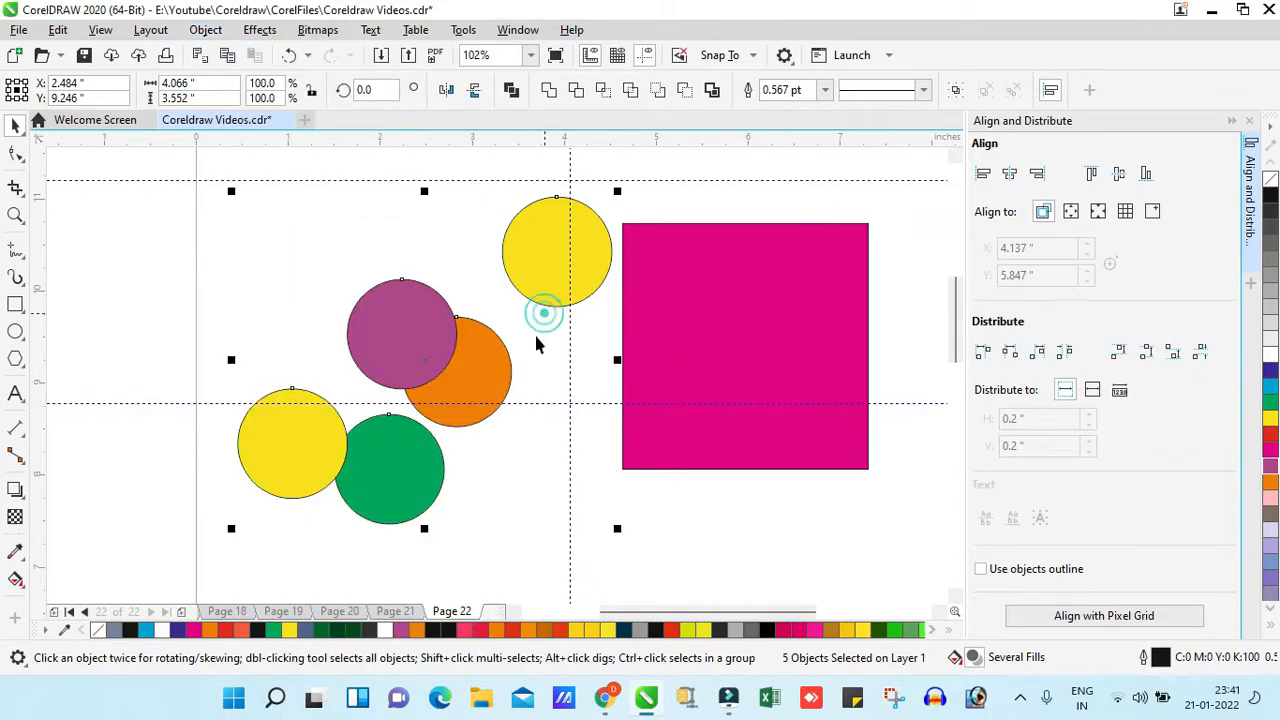
{"action": "left_click_drag", "start_coordinate": [550, 257], "coordinate": [546, 340]}
{"action": "key", "text": "ctrl+z"}
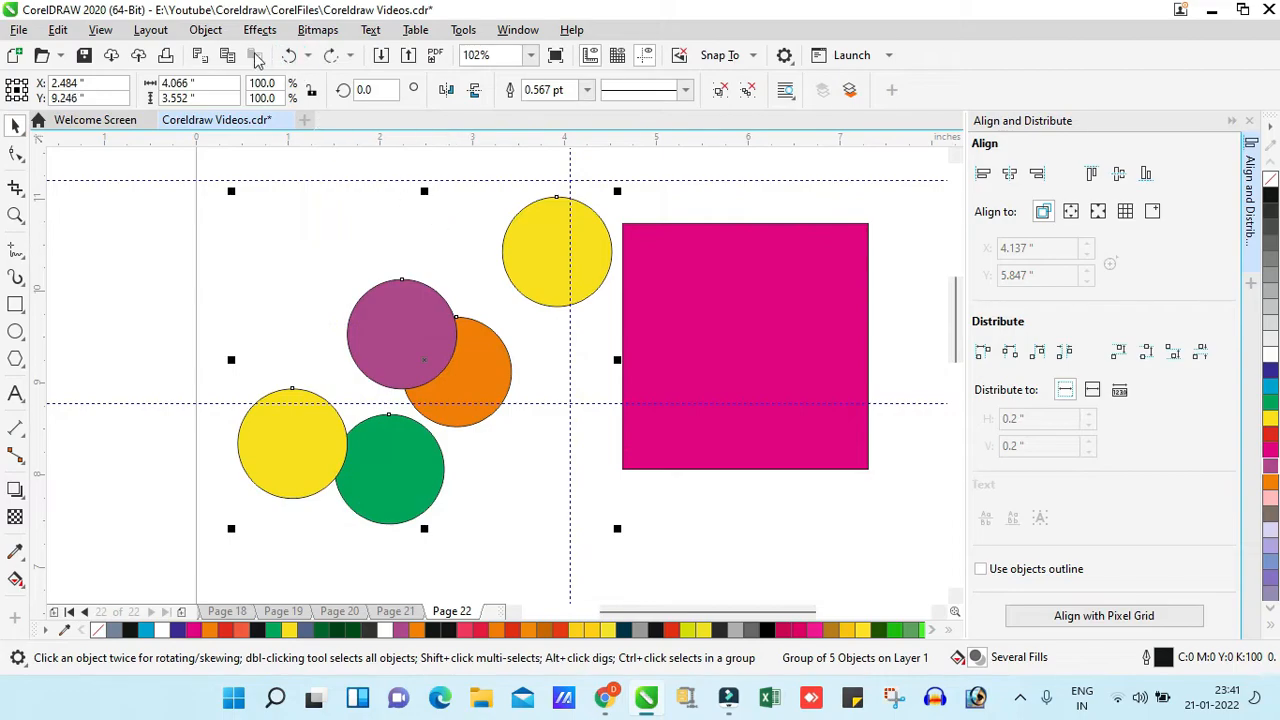
- Break the group of five circles into separate objects with Ungroup All
{"action": "left_click", "coordinate": [205, 29]}
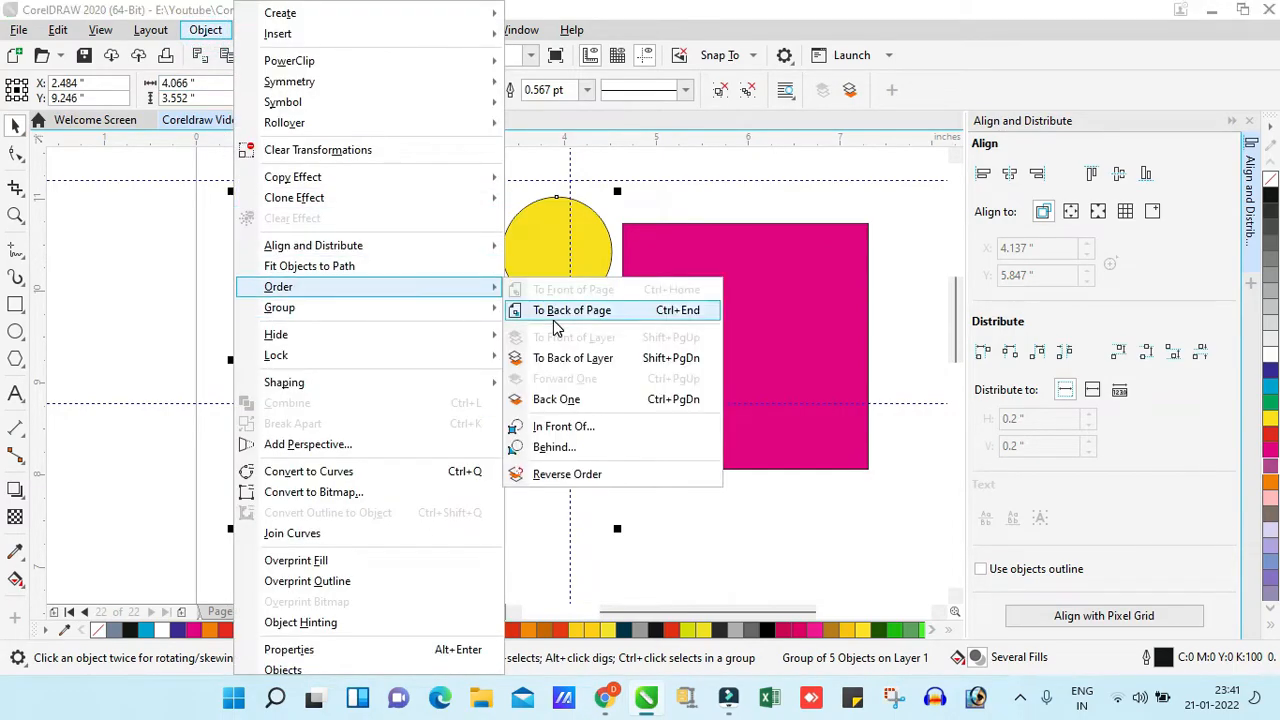
{"action": "mouse_move", "coordinate": [343, 311]}
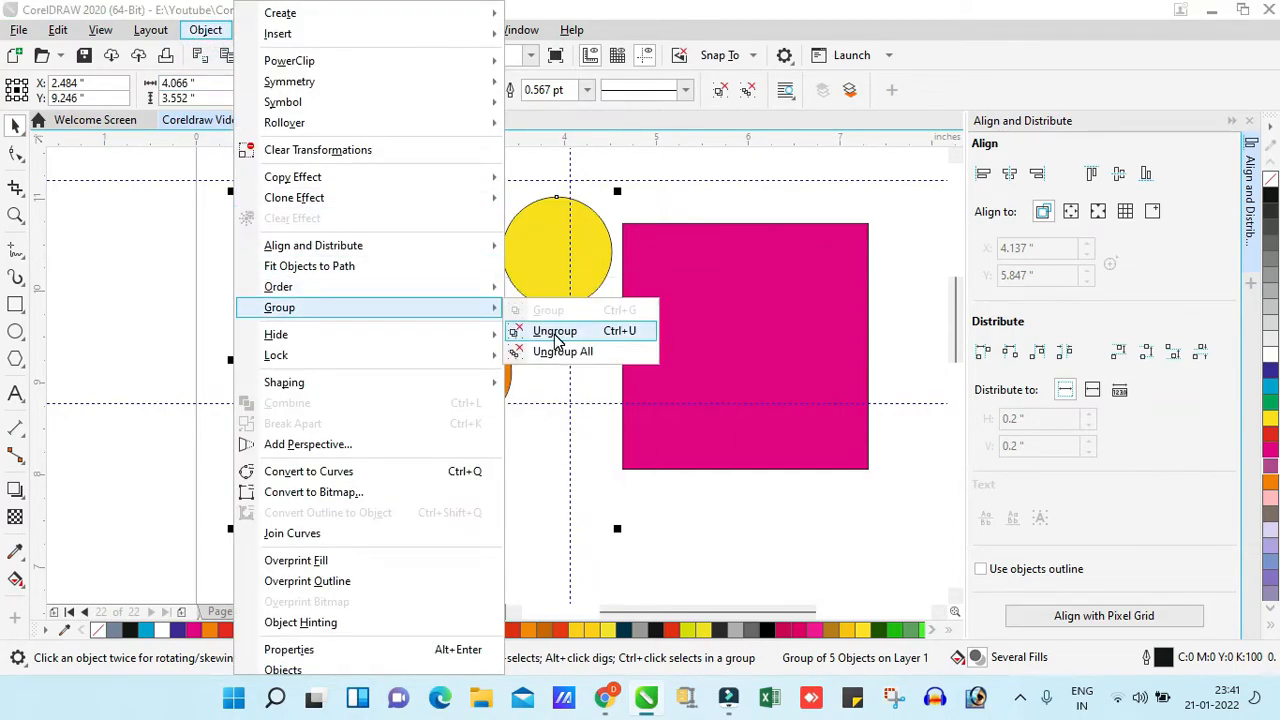
{"action": "left_click", "coordinate": [562, 352]}
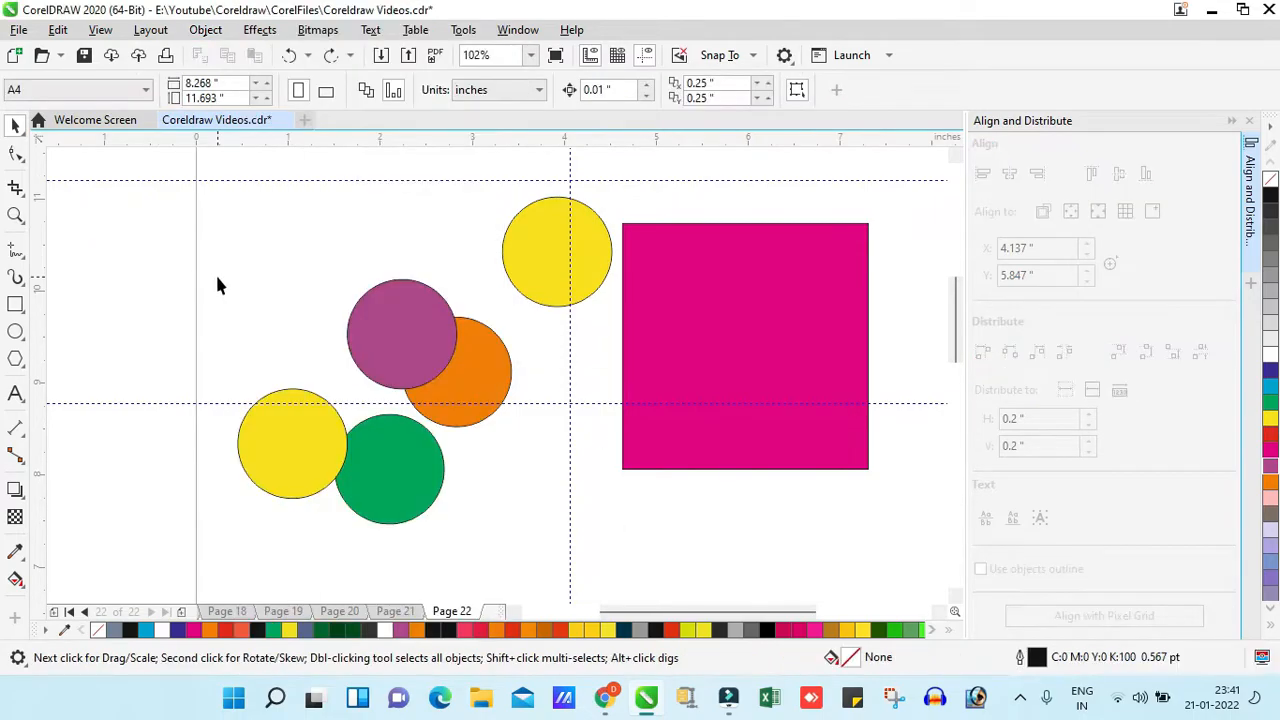
{"action": "left_click", "coordinate": [391, 306]}
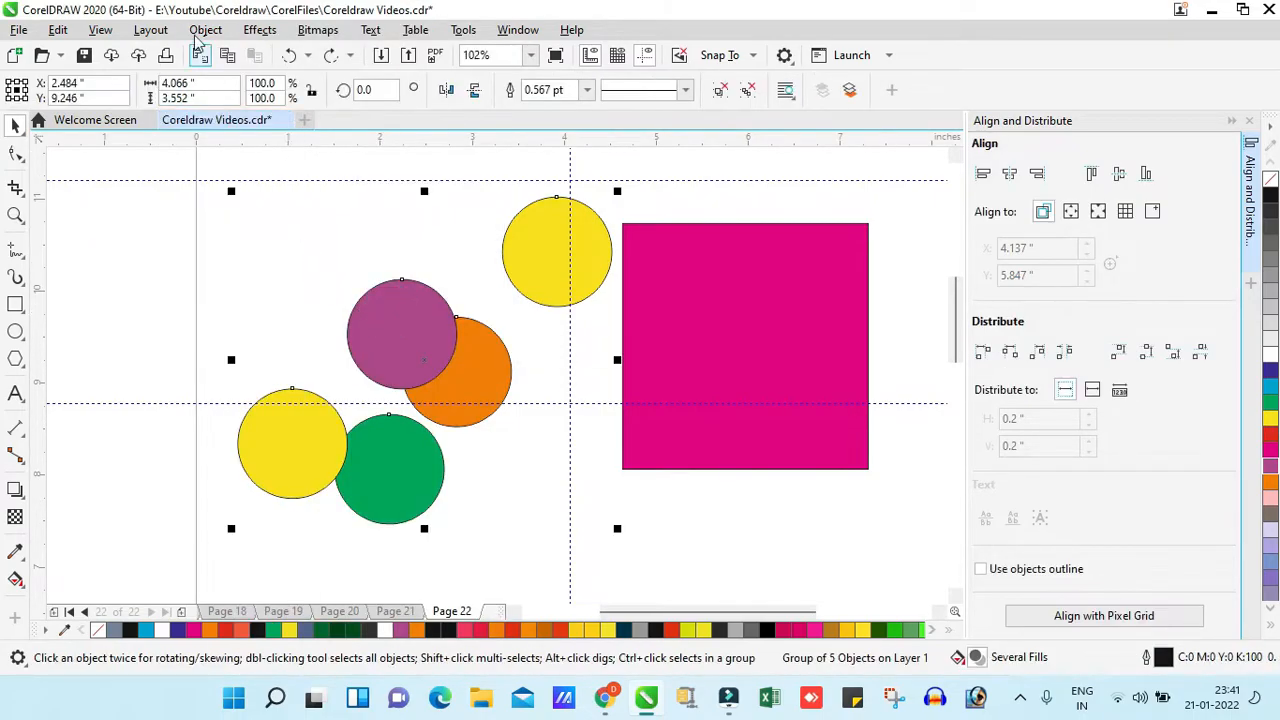
{"action": "left_click", "coordinate": [196, 30]}
{"action": "mouse_move", "coordinate": [323, 309]}
{"action": "left_click", "coordinate": [550, 356]}
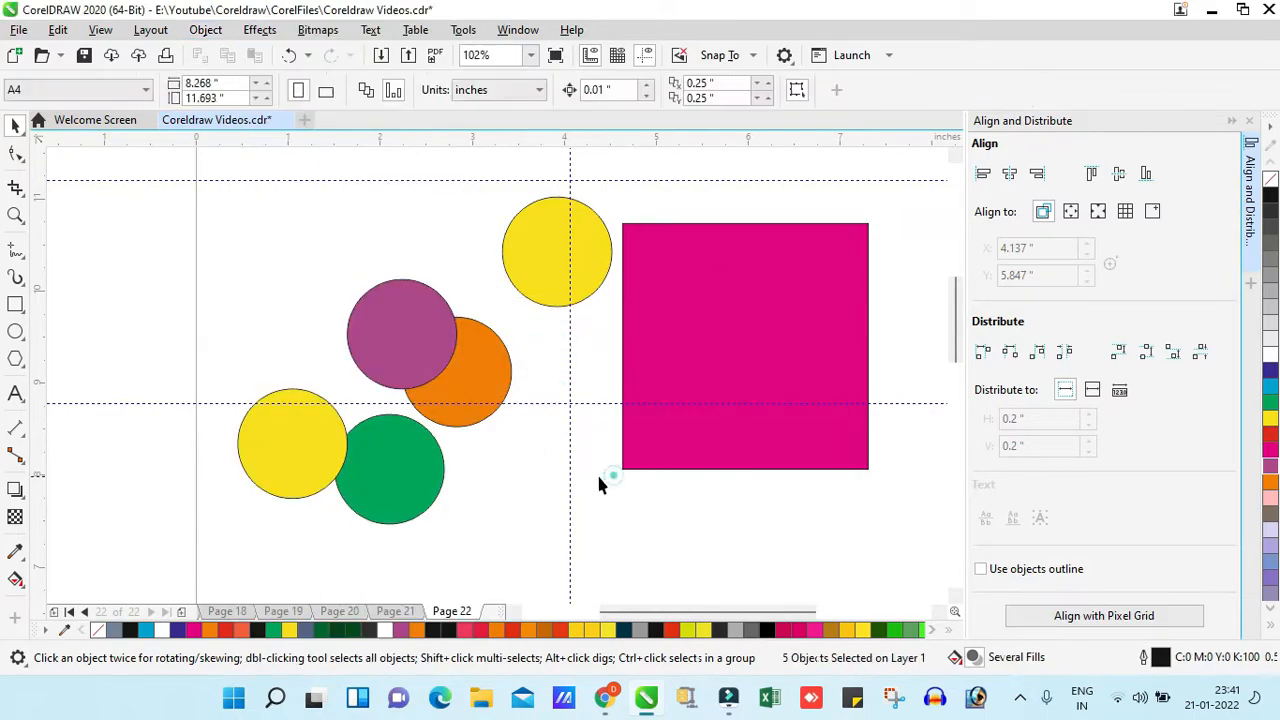
- Group the overlapping purple and orange circles, try moving the group and undo that move
{"action": "left_click", "coordinate": [428, 342]}
{"action": "left_click", "coordinate": [483, 373], "text": "shift"}
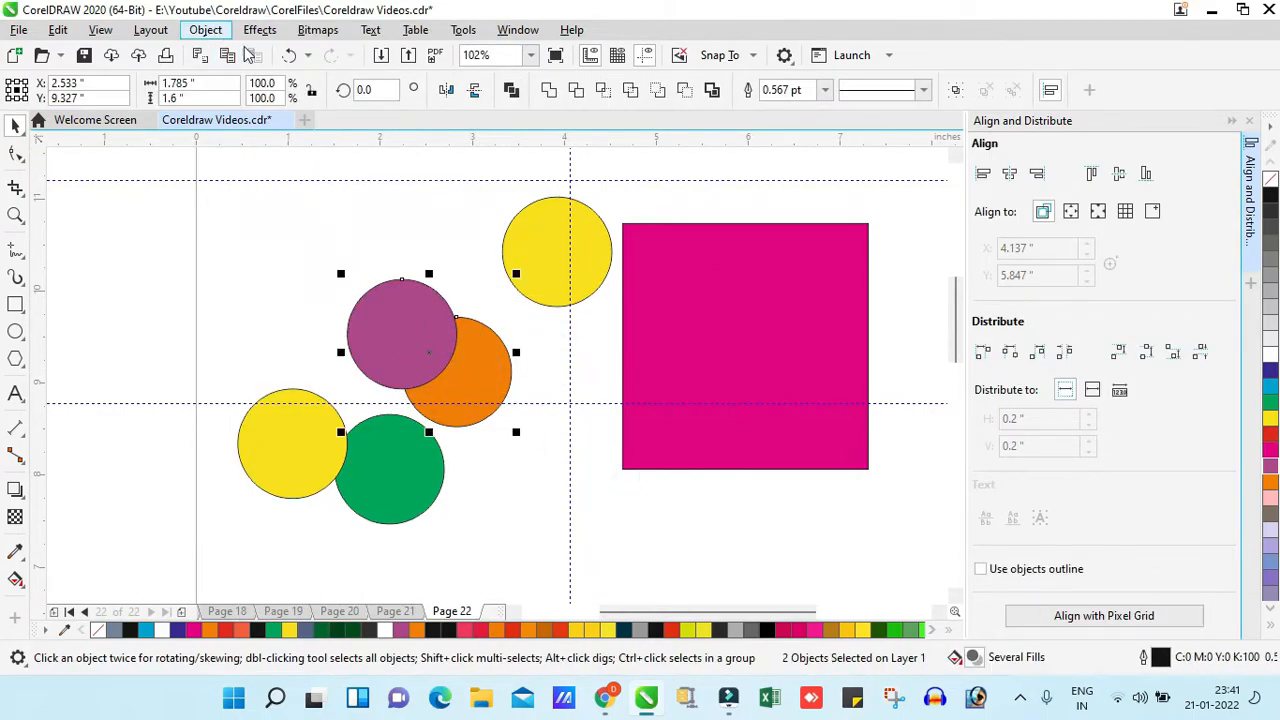
{"action": "left_click", "coordinate": [218, 29]}
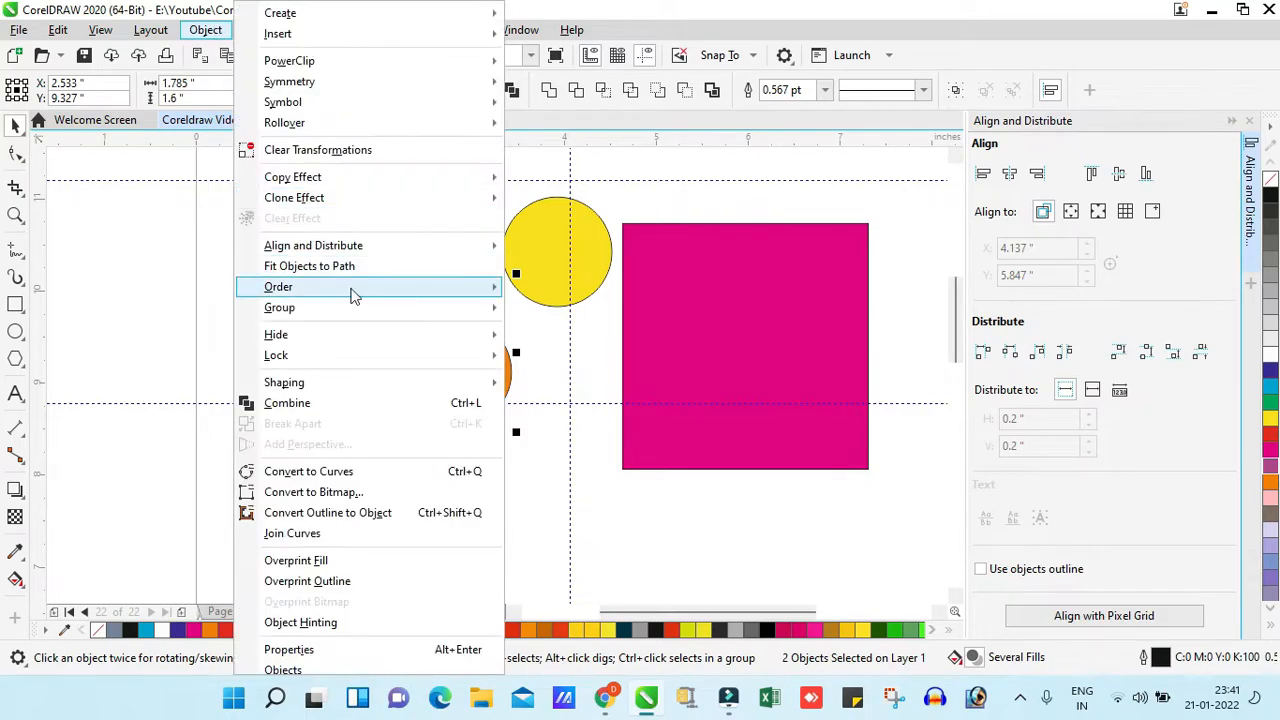
{"action": "mouse_move", "coordinate": [352, 310]}
{"action": "left_click", "coordinate": [137, 266]}
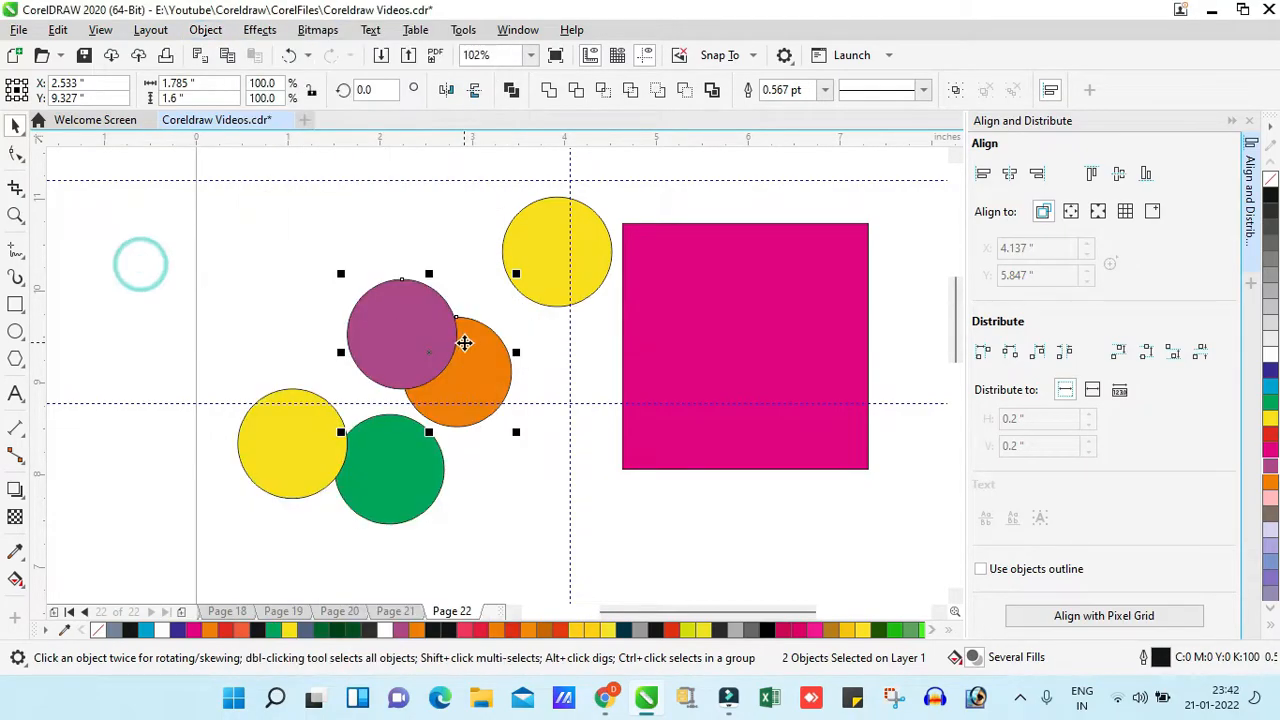
{"action": "key", "text": "ctrl+g"}
{"action": "left_click_drag", "start_coordinate": [435, 345], "coordinate": [405, 265]}
{"action": "key", "text": "ctrl+z"}
- Group the lower yellow circle with the green circle, and group the upper yellow circle with the magenta square
{"action": "left_click_drag", "start_coordinate": [170, 355], "coordinate": [478, 524]}
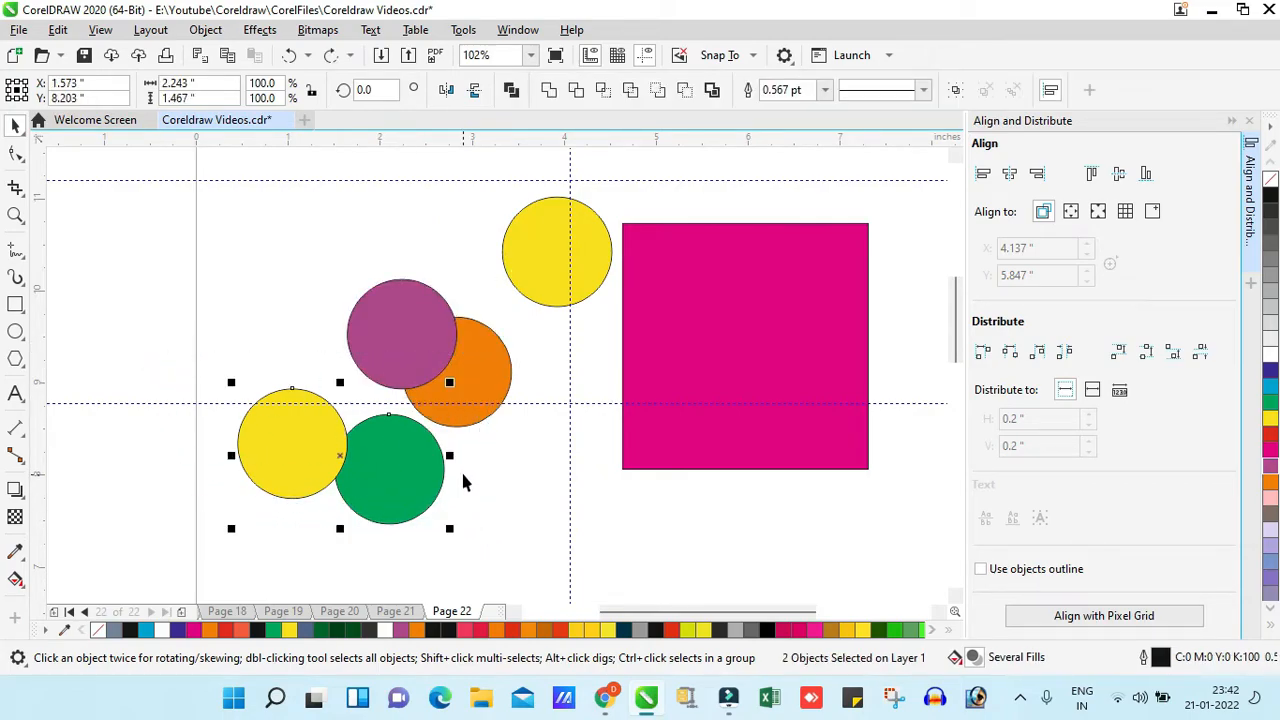
{"action": "key", "text": "ctrl+g"}
{"action": "left_click_drag", "start_coordinate": [589, 266], "coordinate": [738, 268]}
{"action": "left_click", "coordinate": [714, 302], "text": "shift"}
{"action": "key", "text": "ctrl+g"}
{"action": "key", "text": "Escape"}
- Reposition the three groups, placing the square's group at about X 5.519 in, Y 9.135 in and the purple-orange group at about X 2.48 in, Y 9.444 in
{"action": "left_click", "coordinate": [472, 333]}
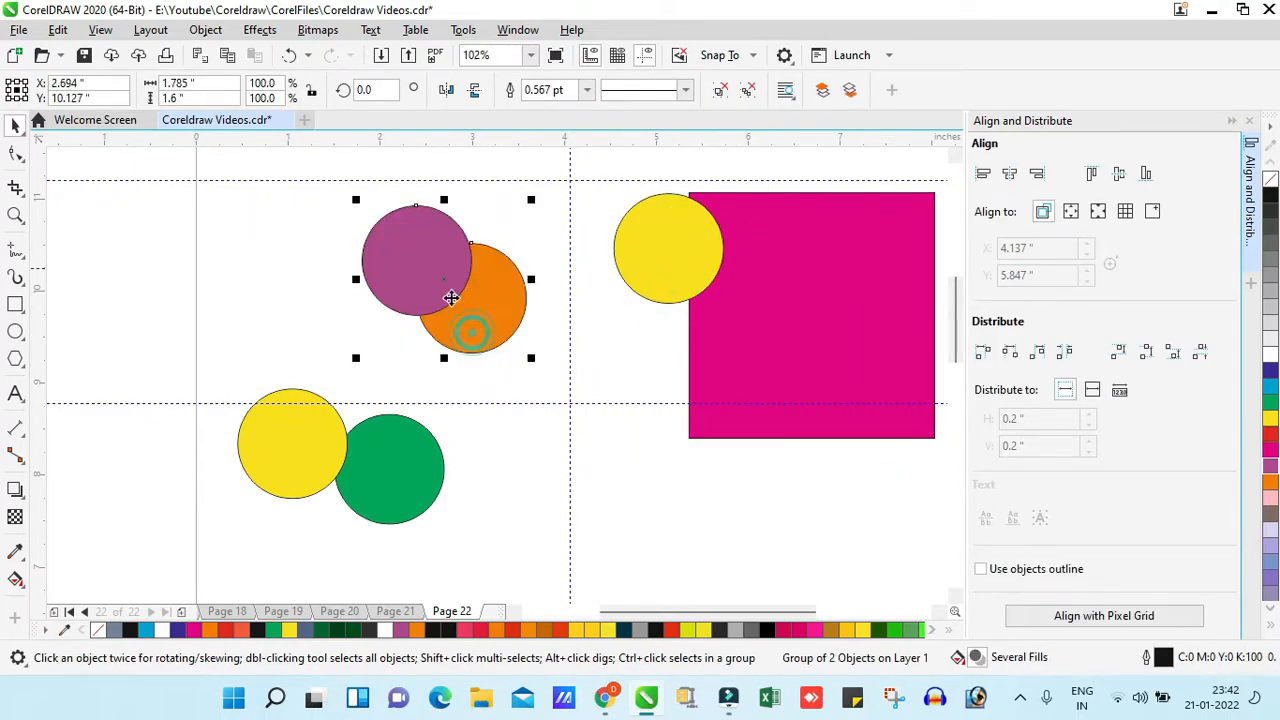
{"action": "left_click_drag", "start_coordinate": [385, 480], "coordinate": [355, 480]}
{"action": "left_click_drag", "start_coordinate": [777, 272], "coordinate": [707, 328]}
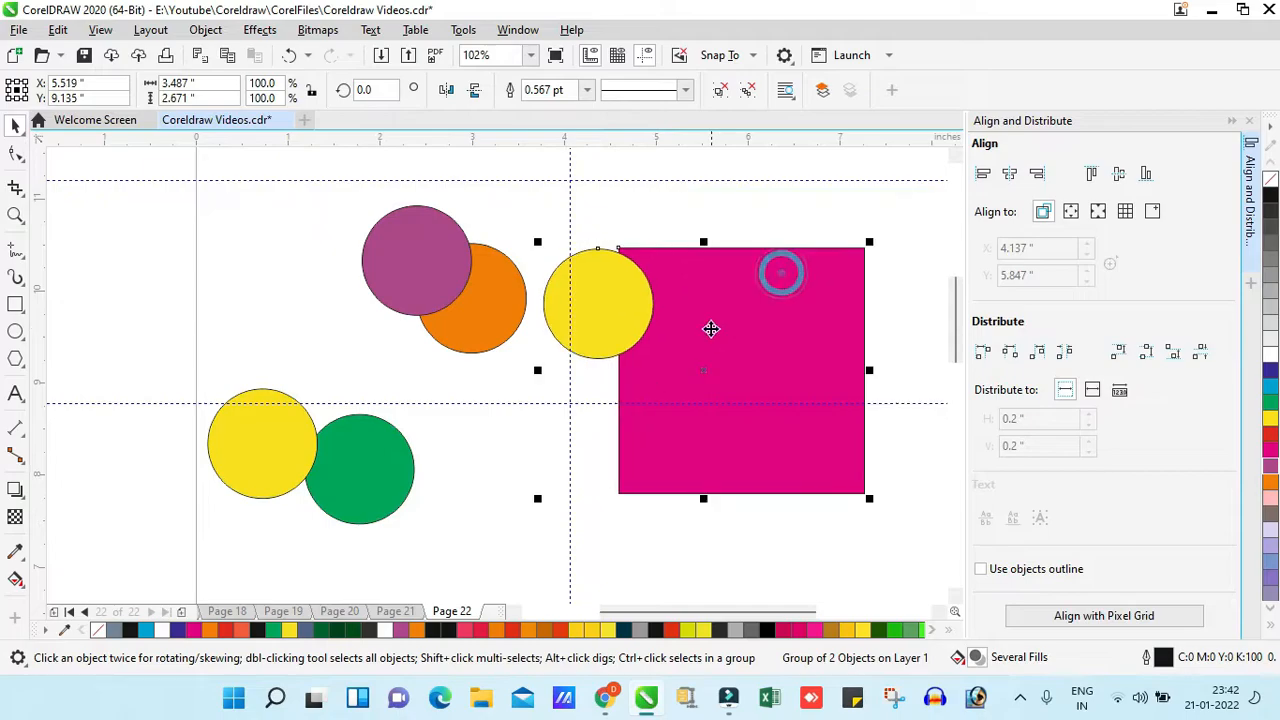
{"action": "left_click_drag", "start_coordinate": [474, 266], "coordinate": [455, 329]}
{"action": "left_click", "coordinate": [692, 302]}
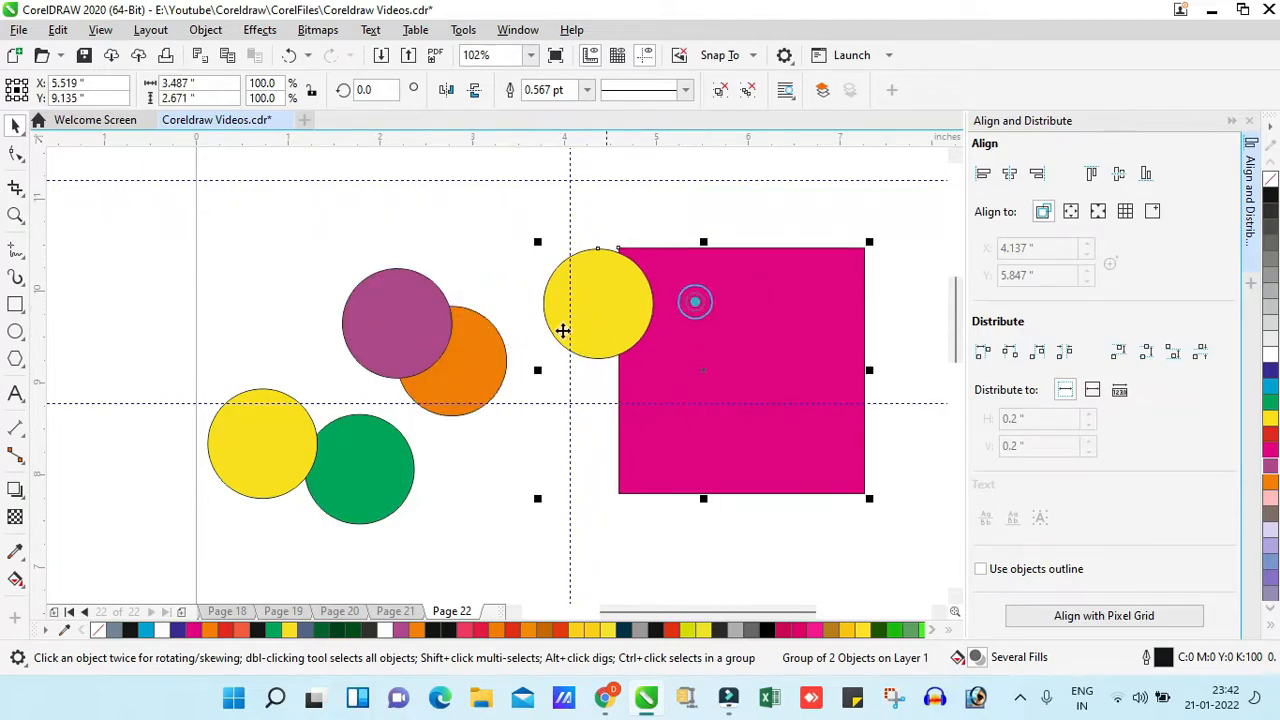
{"action": "left_click", "coordinate": [423, 337], "text": "ctrl"}
{"action": "left_click", "coordinate": [257, 440], "text": "ctrl"}
{"action": "left_click", "coordinate": [546, 440]}
- Select all three groups and combine them into one parent group
{"action": "left_click_drag", "start_coordinate": [165, 185], "coordinate": [866, 566]}
{"action": "left_click", "coordinate": [154, 257]}
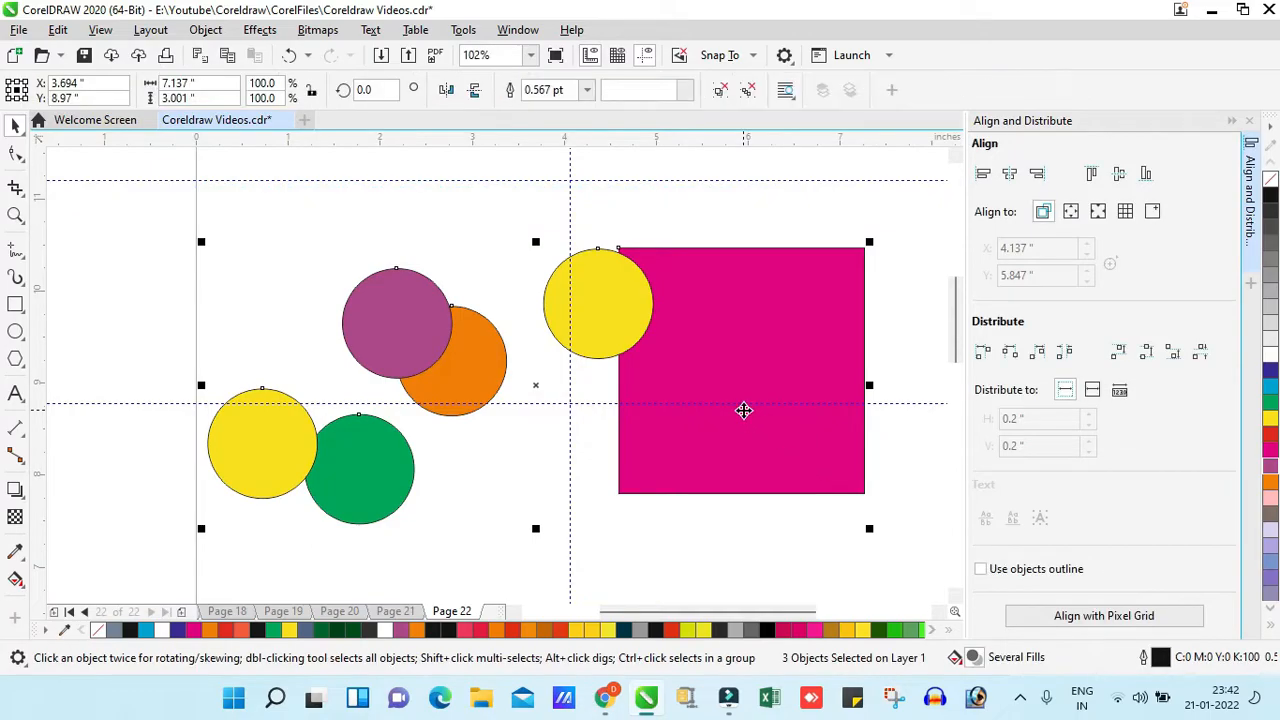
{"action": "left_click", "coordinate": [400, 309]}
- Split the parent group into its three subgroups with Ungroup and clear the selection
{"action": "left_click", "coordinate": [206, 30]}
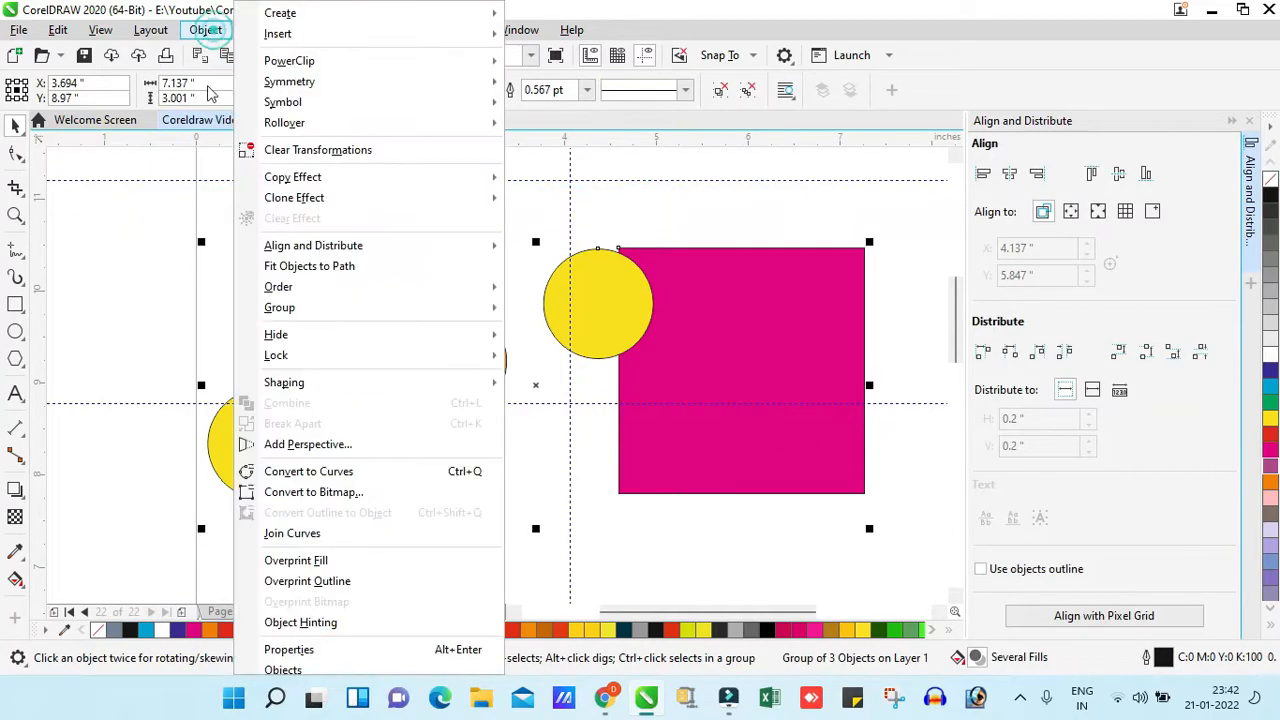
{"action": "left_click", "coordinate": [323, 310]}
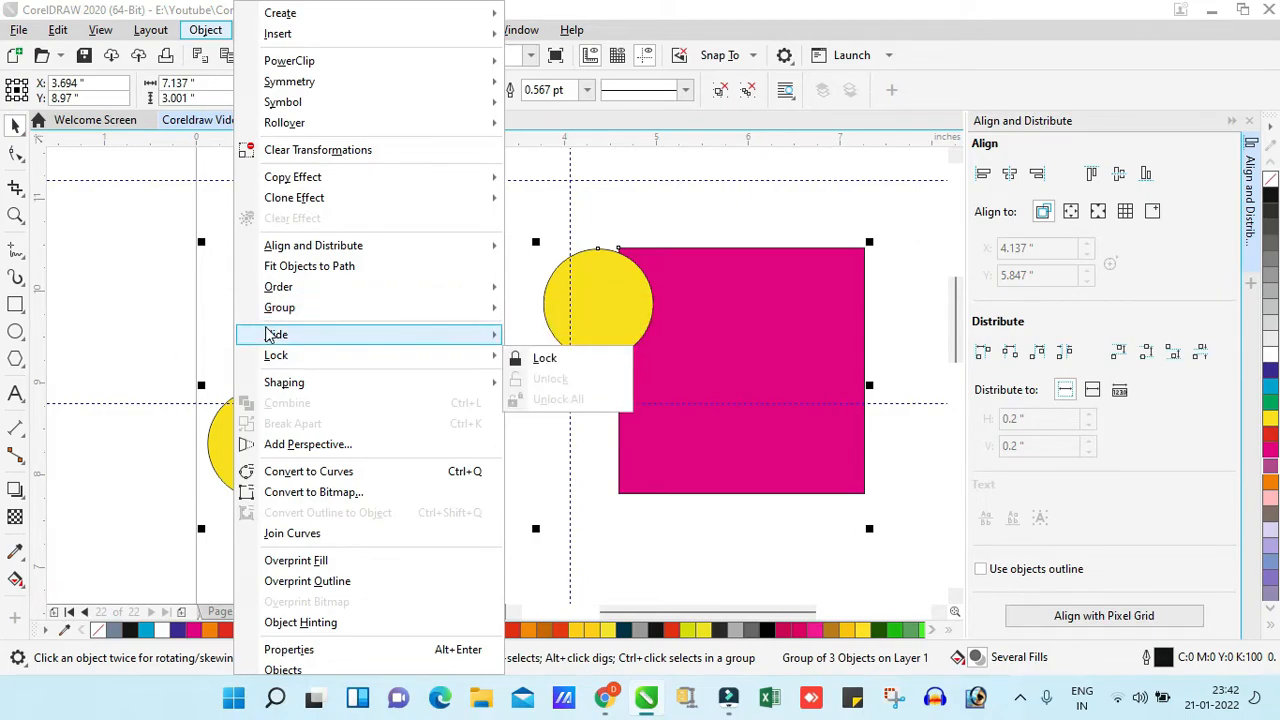
{"action": "left_click", "coordinate": [168, 324]}
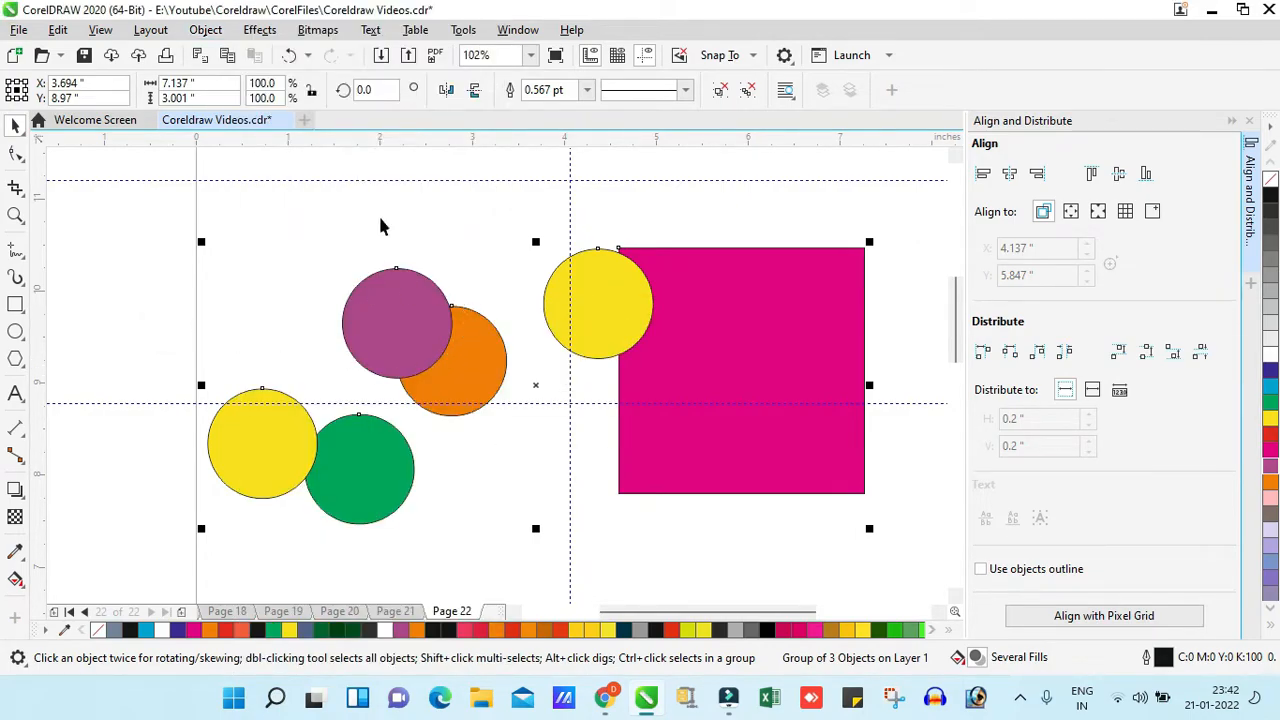
{"action": "left_click", "coordinate": [251, 32]}
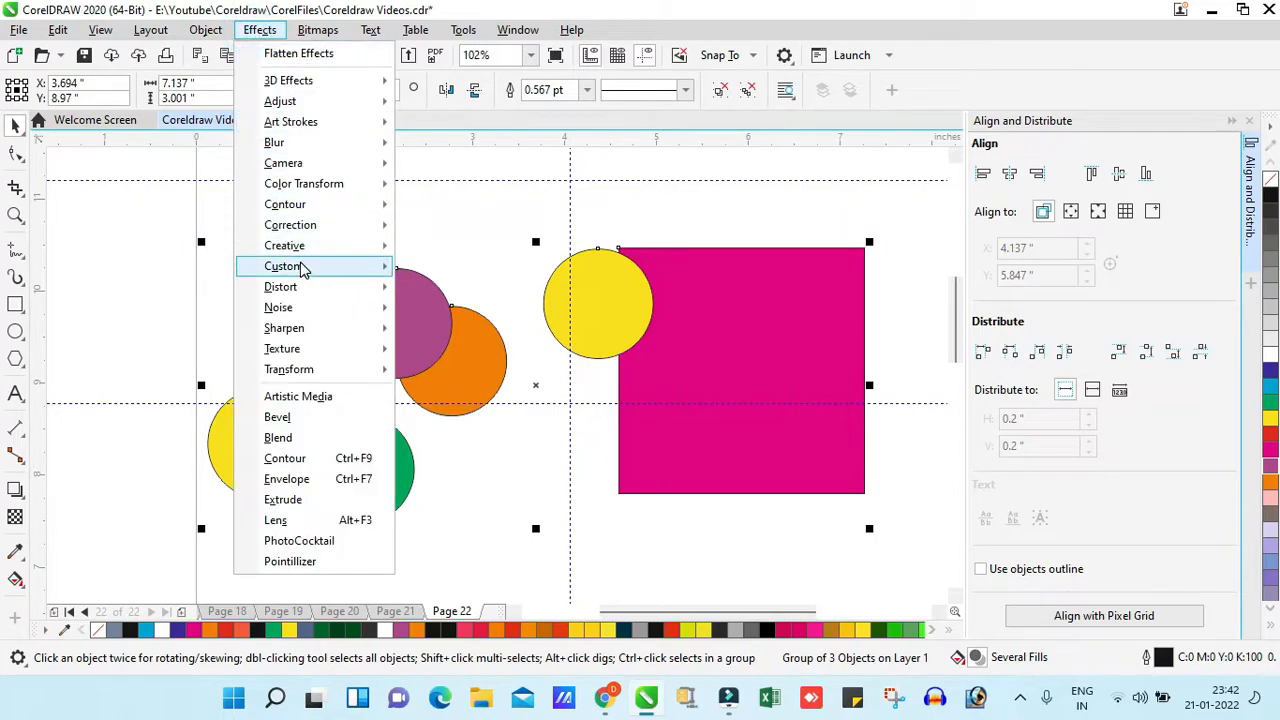
{"action": "left_click", "coordinate": [205, 30]}
{"action": "mouse_move", "coordinate": [300, 316]}
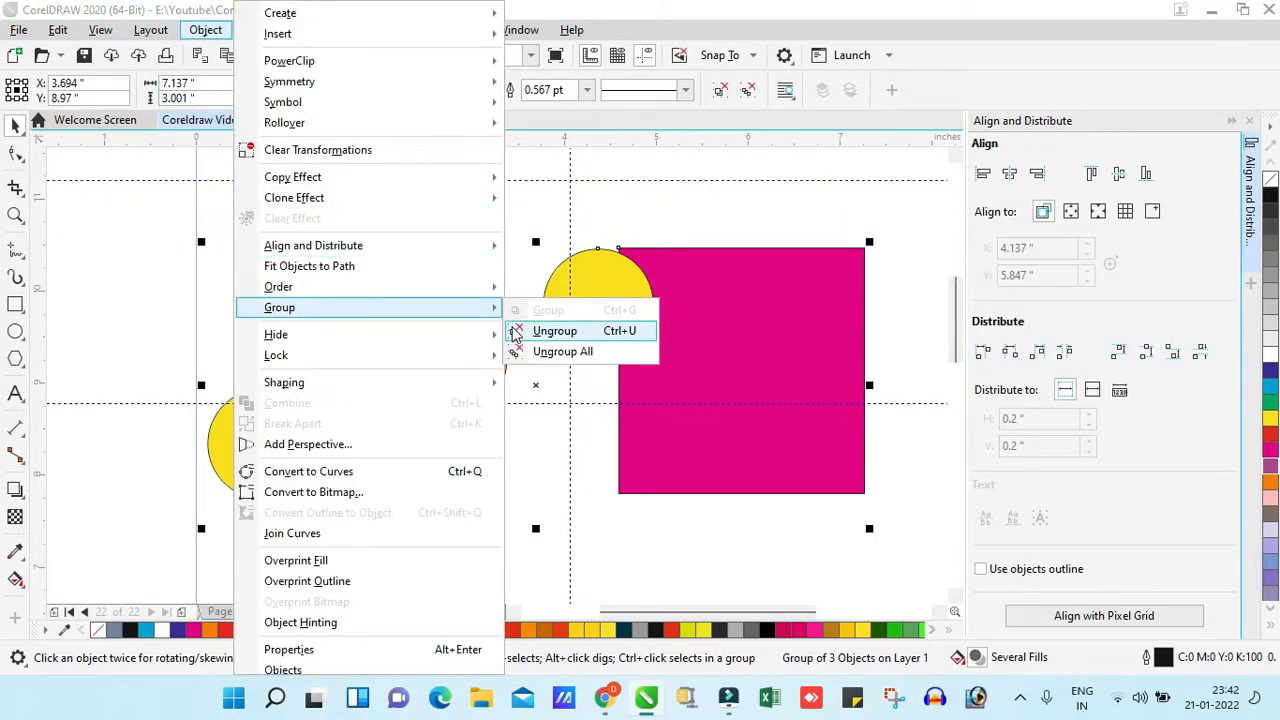
{"action": "left_click", "coordinate": [524, 338]}
{"action": "left_click", "coordinate": [206, 286]}
- Try moving the purple-orange and yellow-green subgroups separately, and undo the moves
{"action": "left_click", "coordinate": [423, 349]}
{"action": "left_click_drag", "start_coordinate": [438, 258], "coordinate": [438, 310]}
{"action": "left_click", "coordinate": [349, 448]}
{"action": "left_click_drag", "start_coordinate": [349, 448], "coordinate": [412, 450]}
{"action": "left_click", "coordinate": [681, 335]}
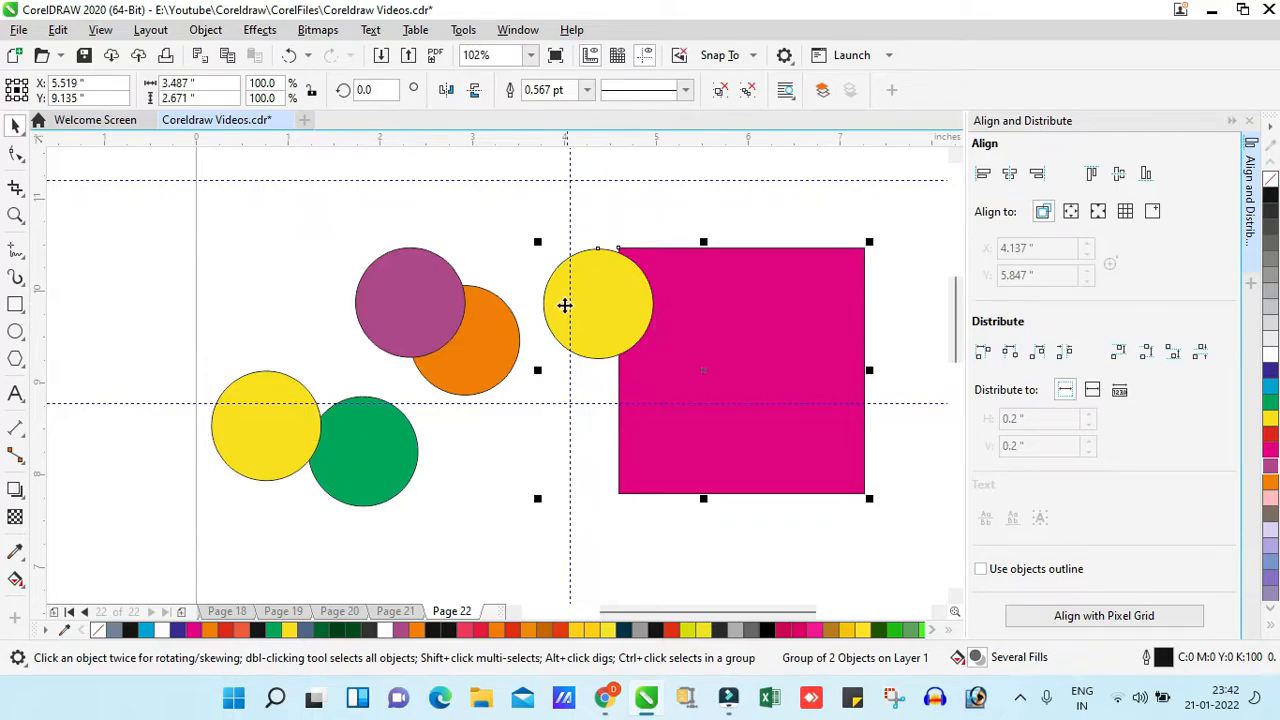
{"action": "key", "text": "ctrl+z"}
{"action": "key", "text": "ctrl+z"}
{"action": "key", "text": "ctrl+z"}
{"action": "key", "text": "ctrl+z"}
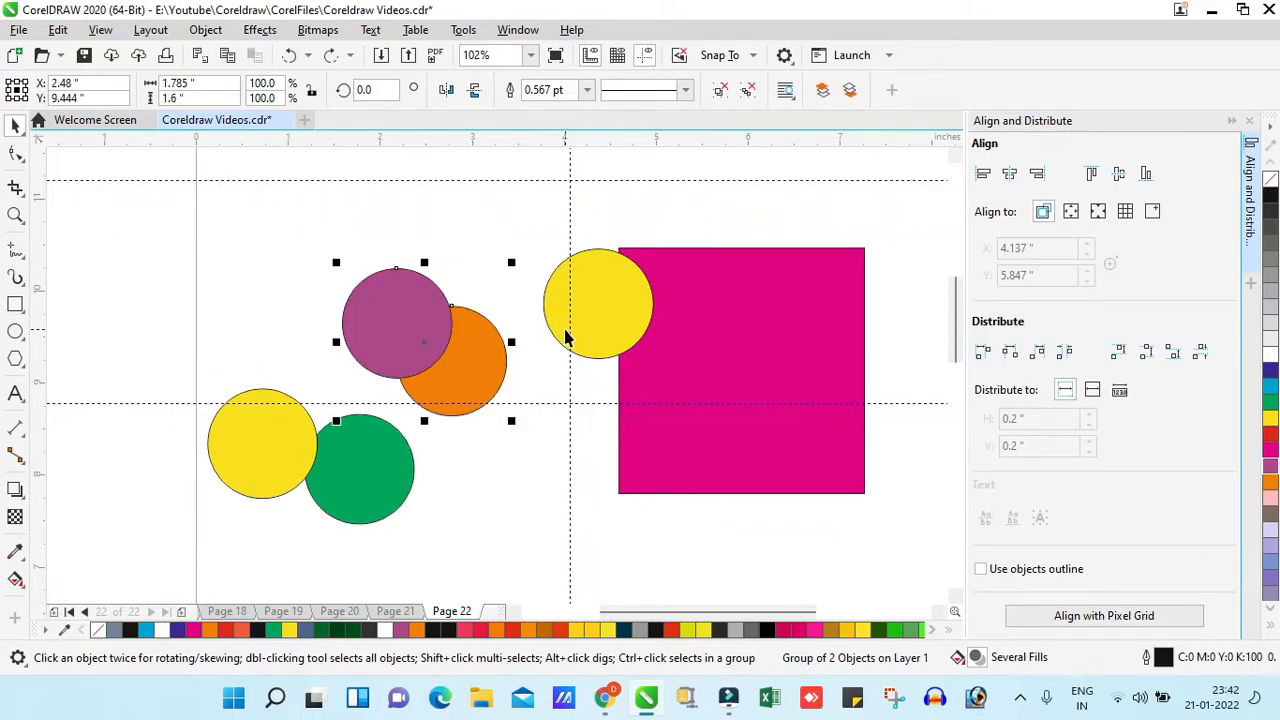
- Try moving the whole parent group, undo that move, and break it into individual objects with Ungroup All
{"action": "left_click_drag", "start_coordinate": [448, 257], "coordinate": [540, 207]}
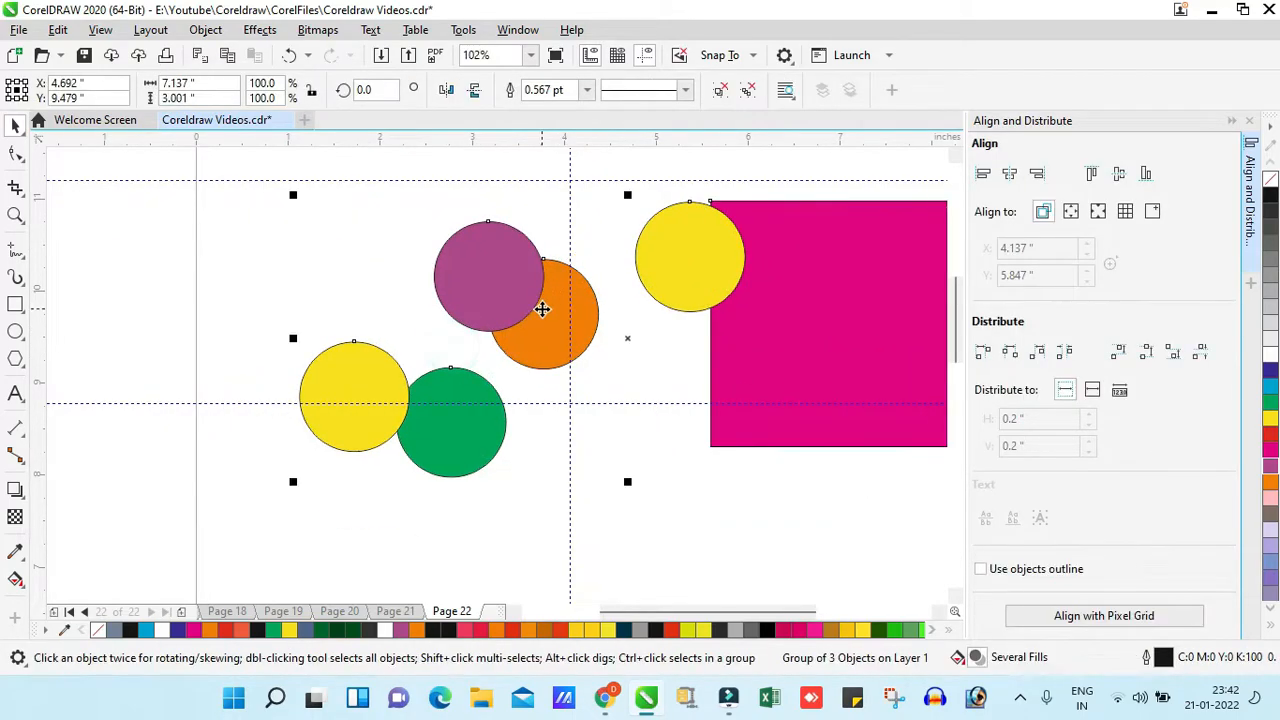
{"action": "key", "text": "ctrl+z"}
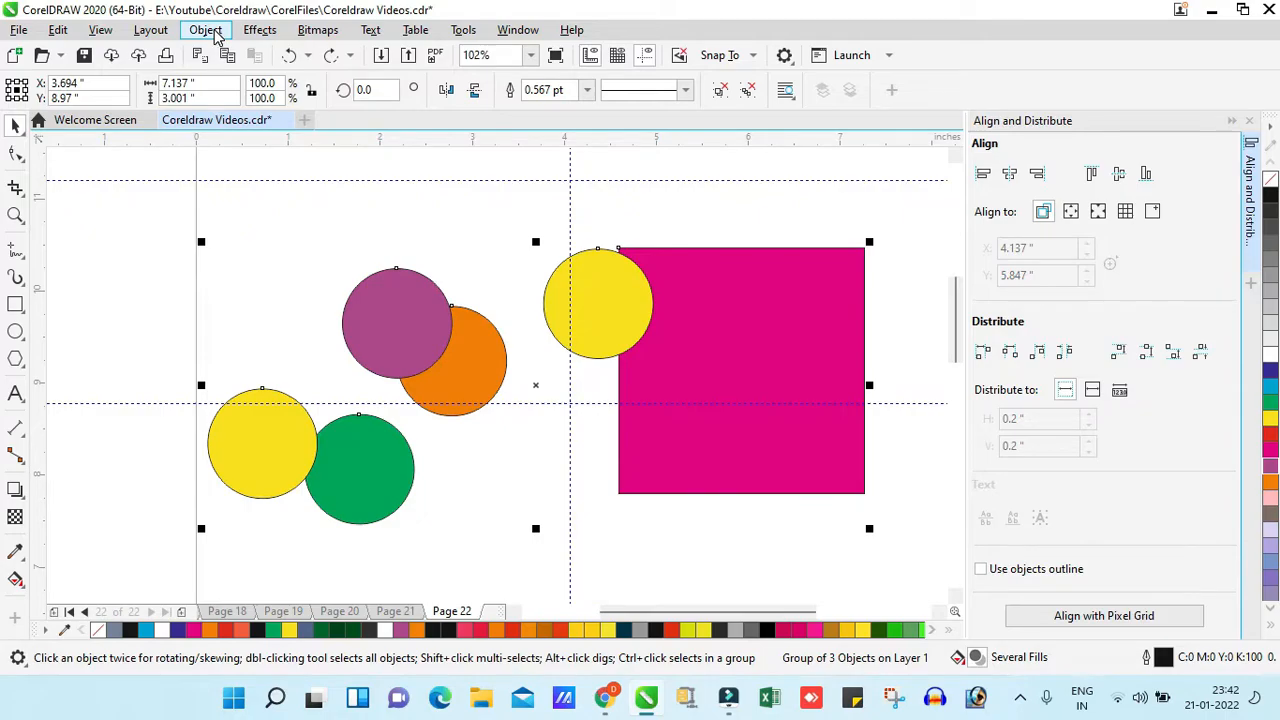
{"action": "left_click", "coordinate": [205, 29]}
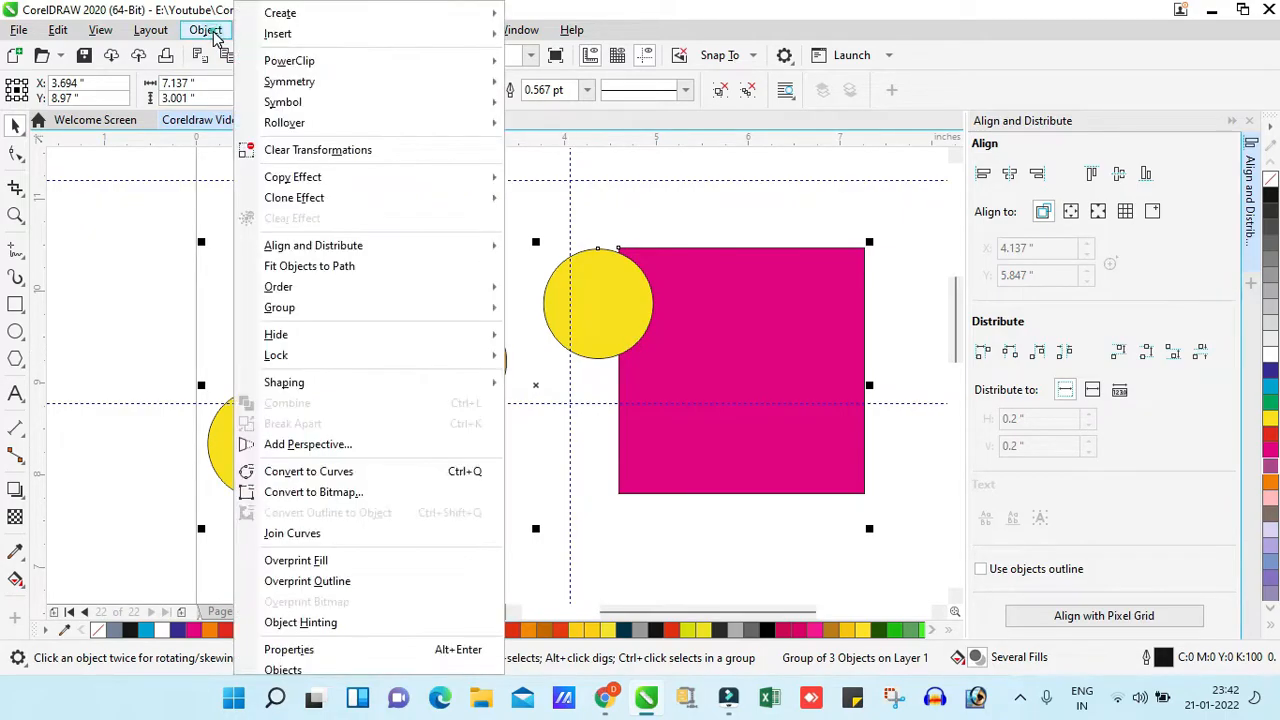
{"action": "left_click", "coordinate": [281, 304]}
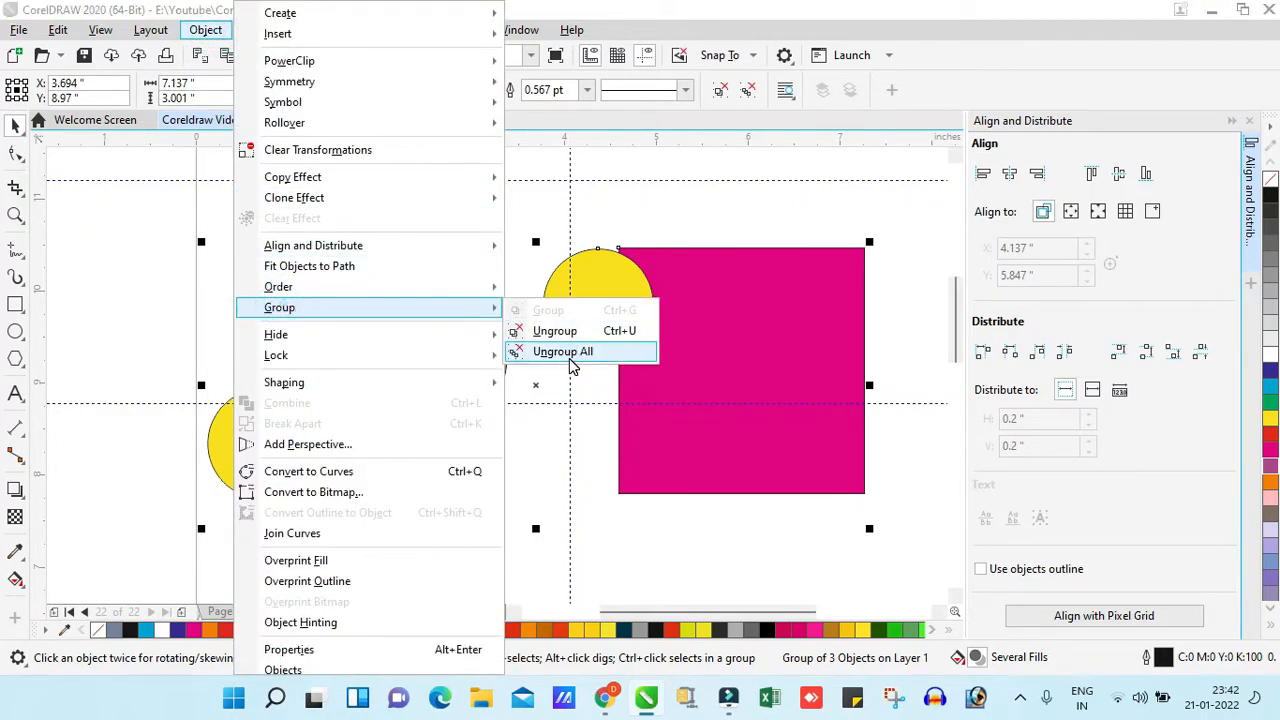
{"action": "left_click", "coordinate": [575, 362]}
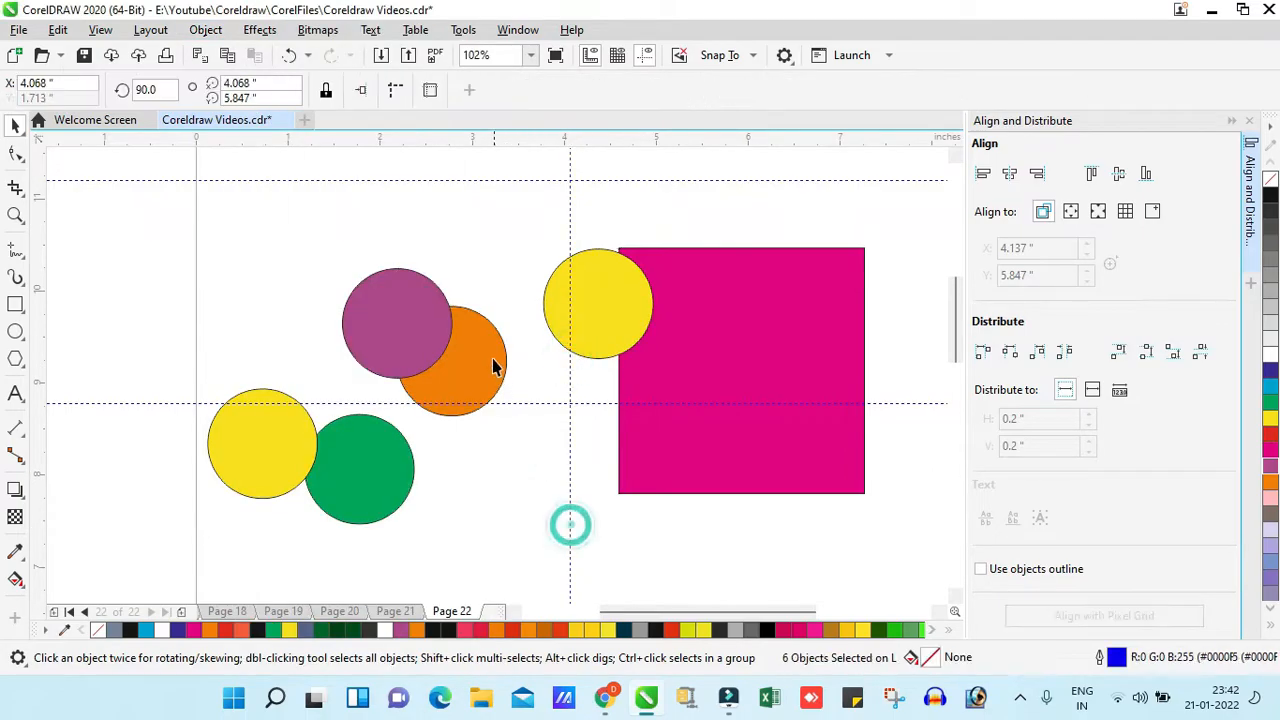
- Move the orange circle up between the purple and yellow circles, try further circle moves and undo those
{"action": "left_click_drag", "start_coordinate": [449, 414], "coordinate": [489, 357]}
{"action": "left_click_drag", "start_coordinate": [370, 305], "coordinate": [332, 264]}
{"action": "left_click_drag", "start_coordinate": [506, 312], "coordinate": [464, 344]}
{"action": "key", "text": "ctrl+z"}
{"action": "key", "text": "ctrl+z"}
{"action": "key", "text": "ctrl+z"}
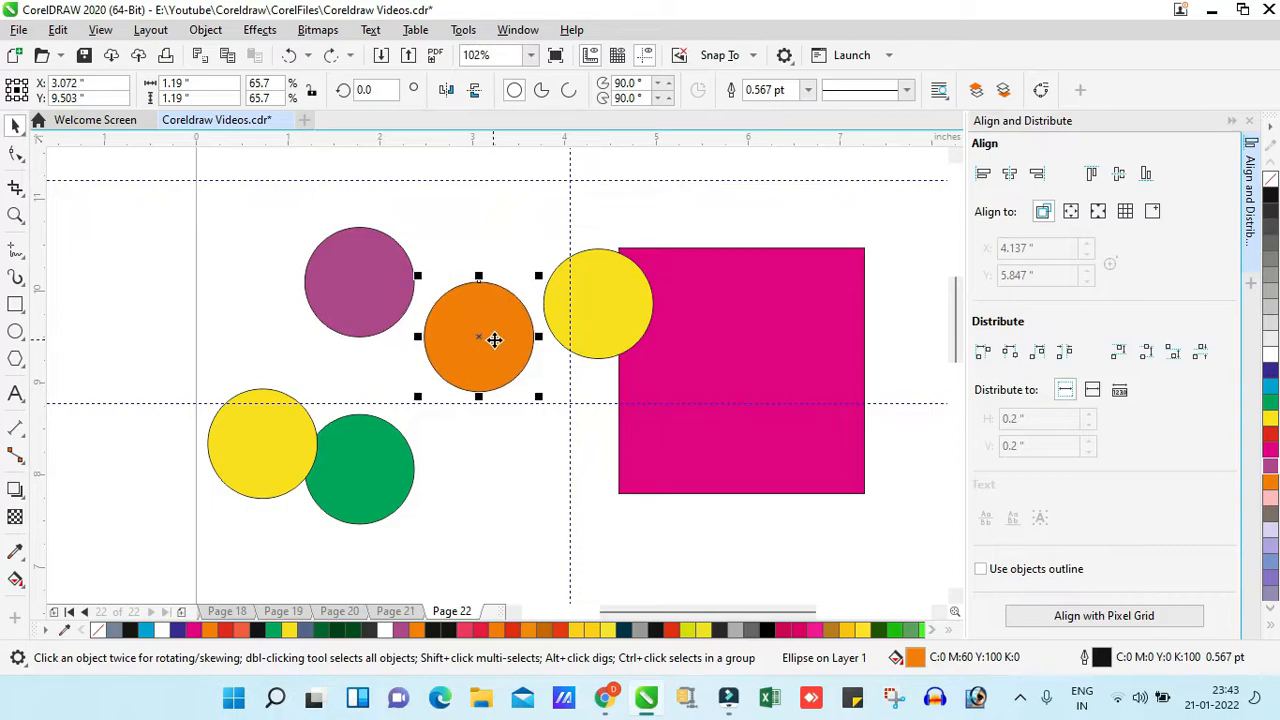
{"action": "left_click", "coordinate": [275, 185]}
- Move the magenta square to about X 5.815 in, Y 9.054 in and hide it
{"action": "left_click", "coordinate": [206, 30]}
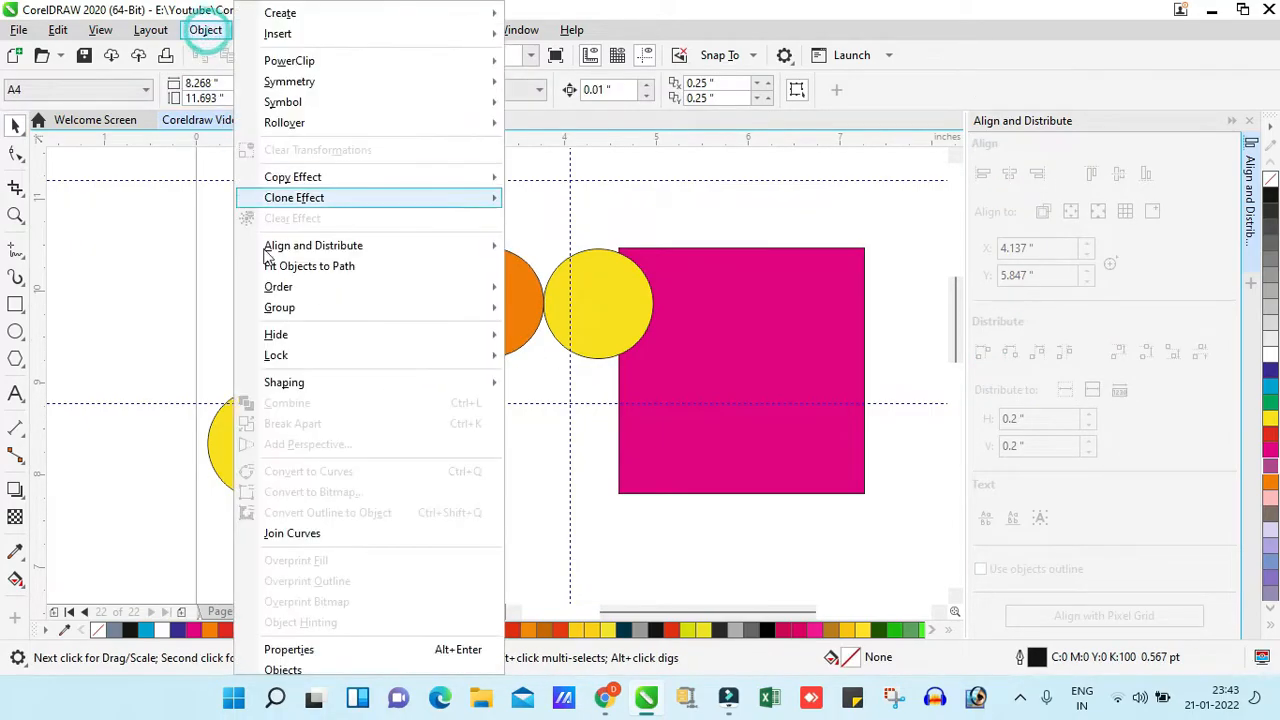
{"action": "left_click", "coordinate": [692, 362]}
{"action": "left_click", "coordinate": [523, 472]}
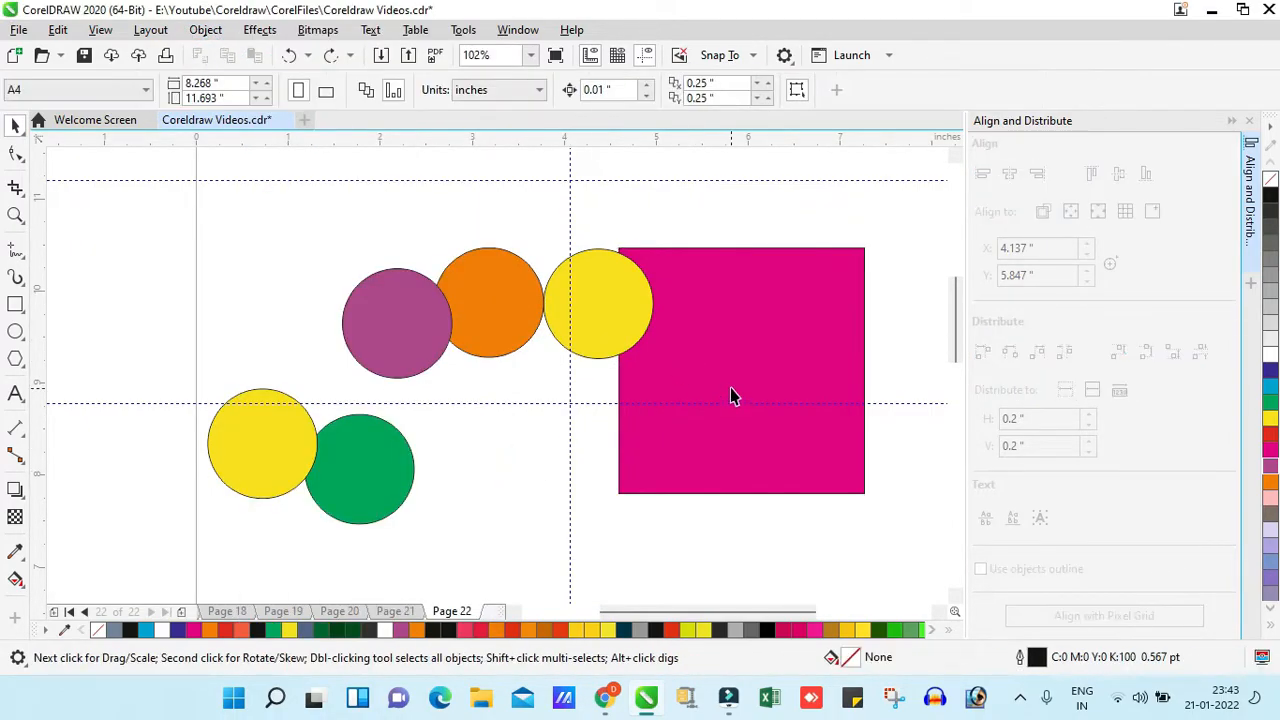
{"action": "left_click", "coordinate": [731, 334]}
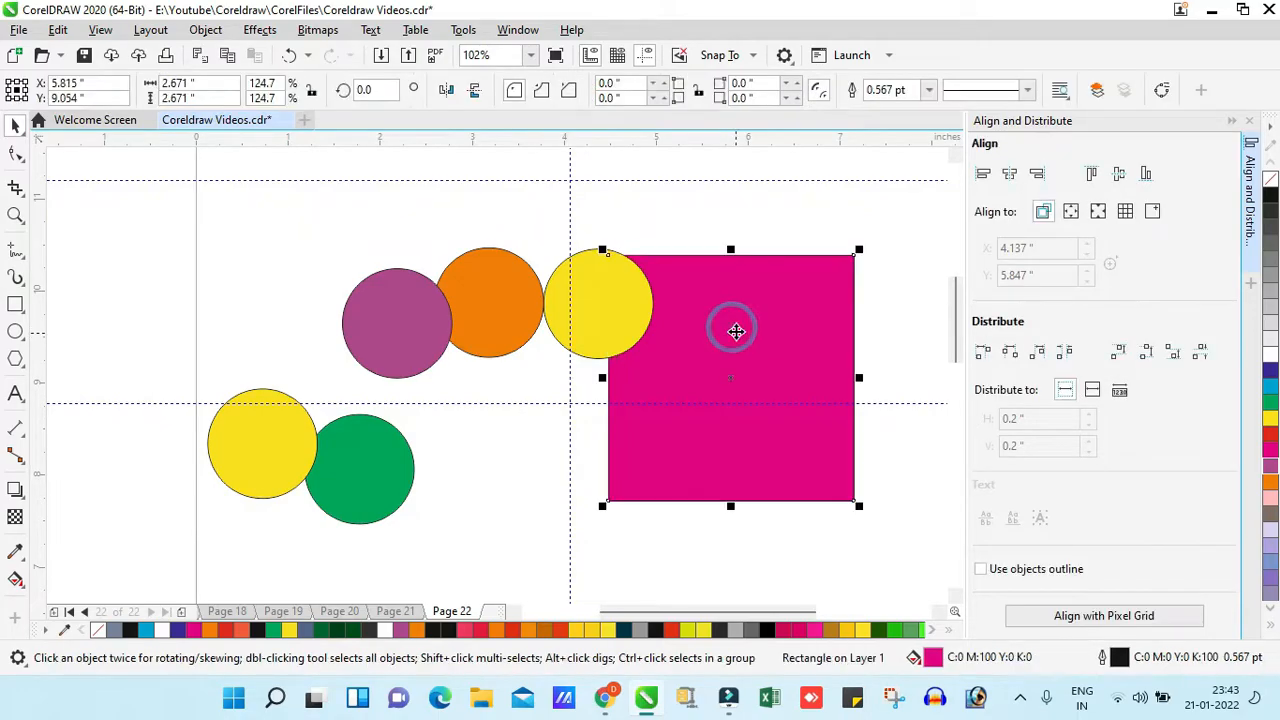
{"action": "right_click", "coordinate": [696, 292]}
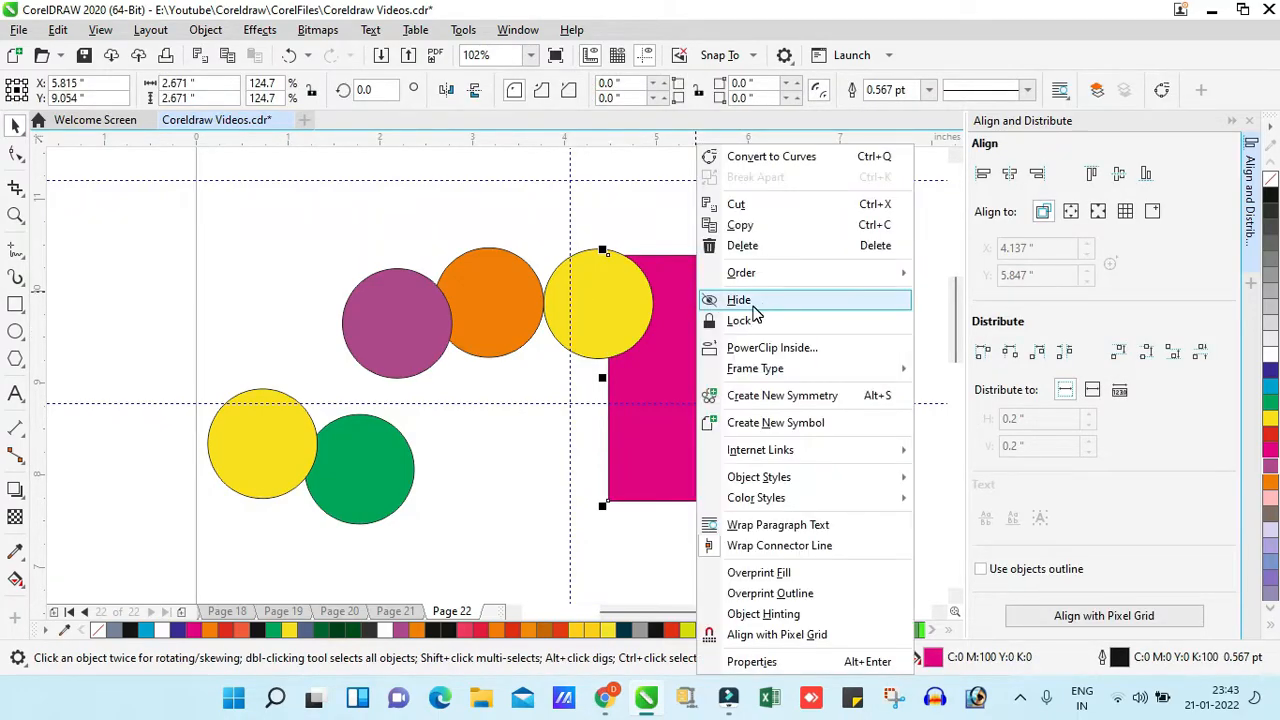
{"action": "left_click", "coordinate": [212, 31]}
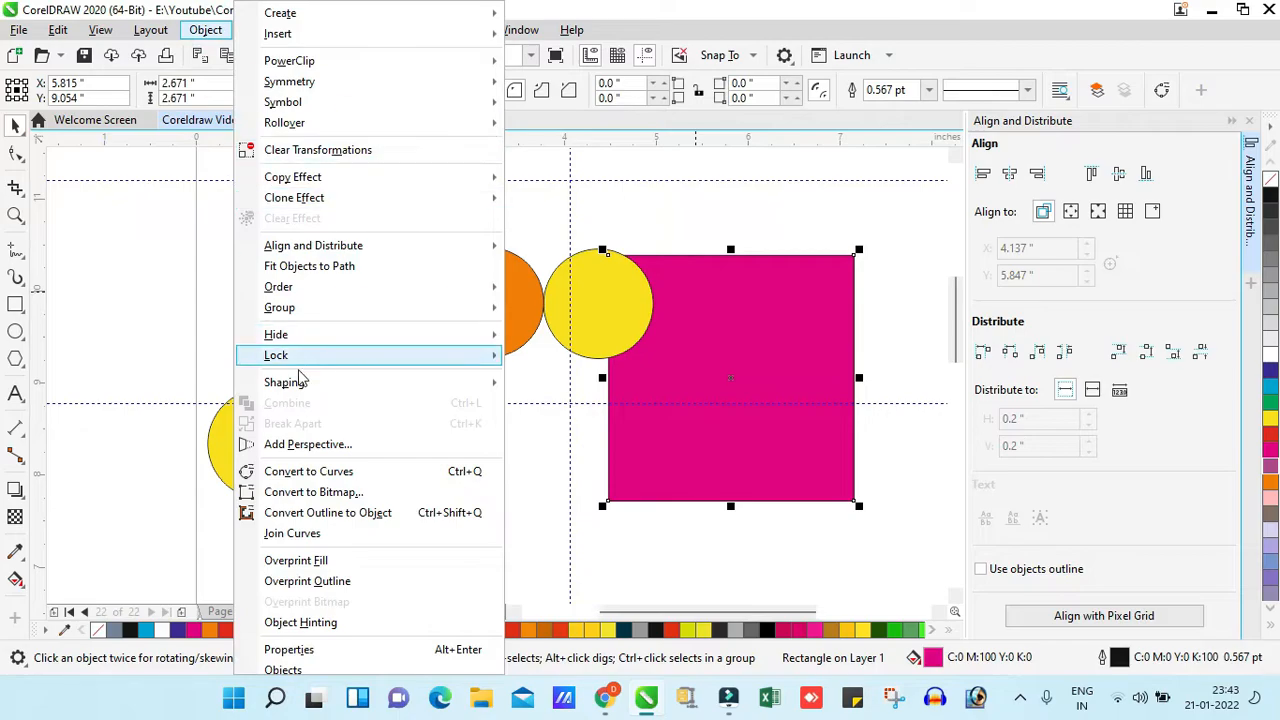
{"action": "mouse_move", "coordinate": [397, 338]}
{"action": "left_click", "coordinate": [574, 337]}
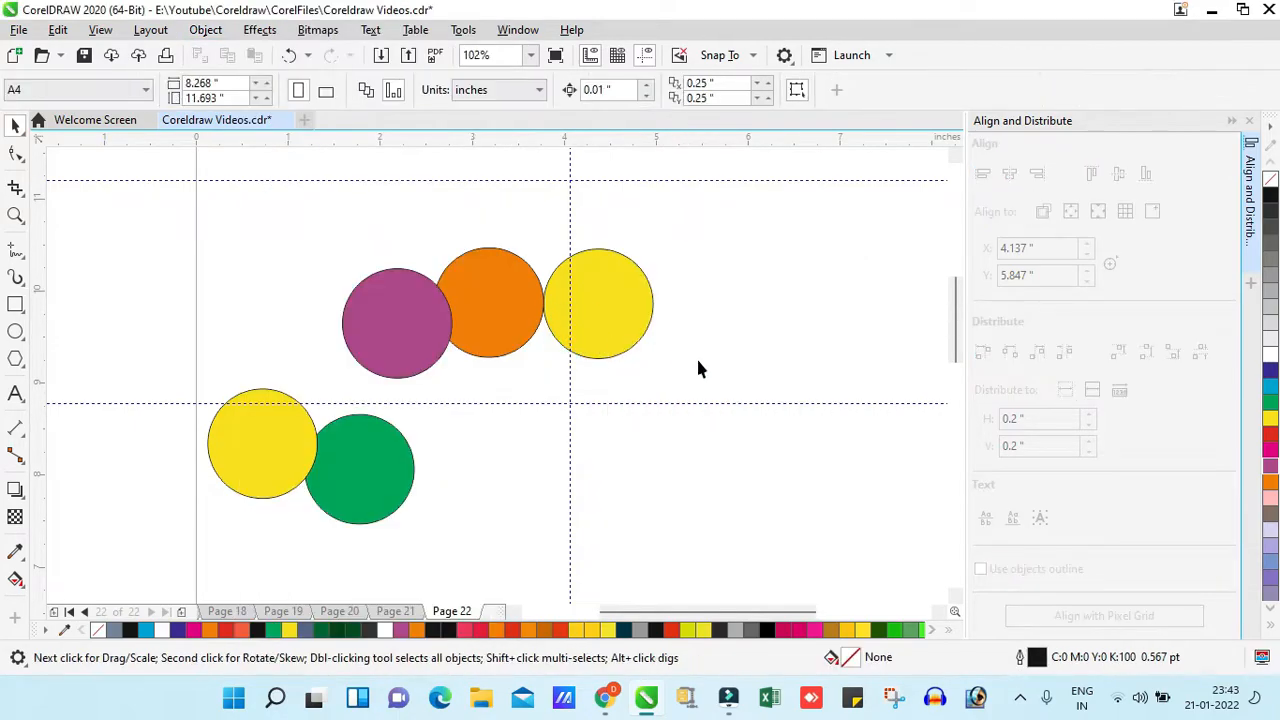
- Bring back the hidden magenta square with Show All and clear the selection
{"action": "left_click", "coordinate": [221, 36]}
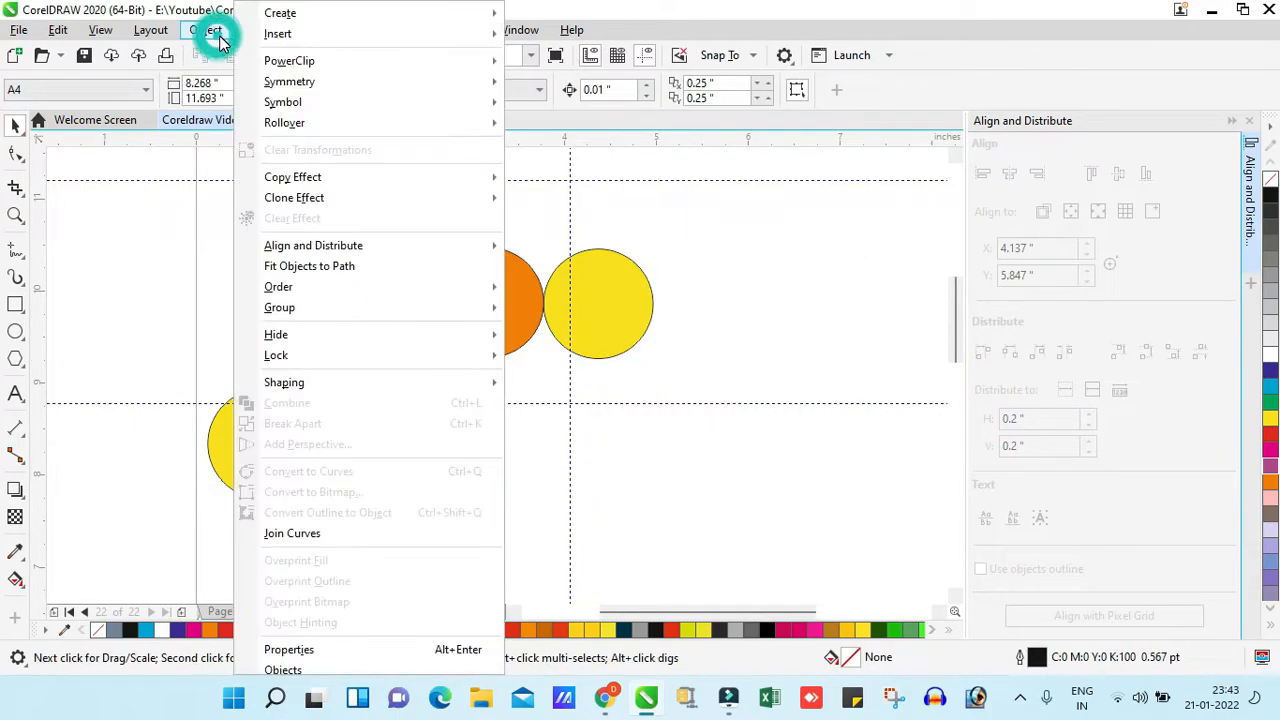
{"action": "mouse_move", "coordinate": [310, 341]}
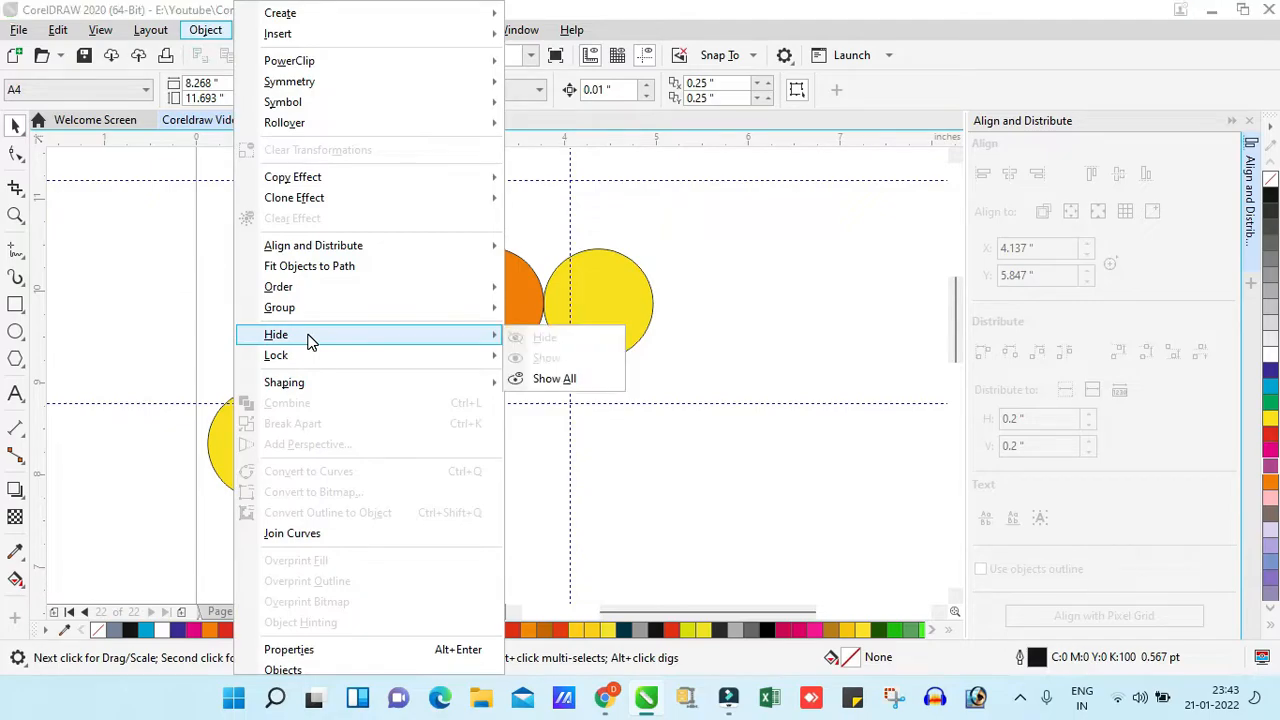
{"action": "left_click", "coordinate": [533, 381]}
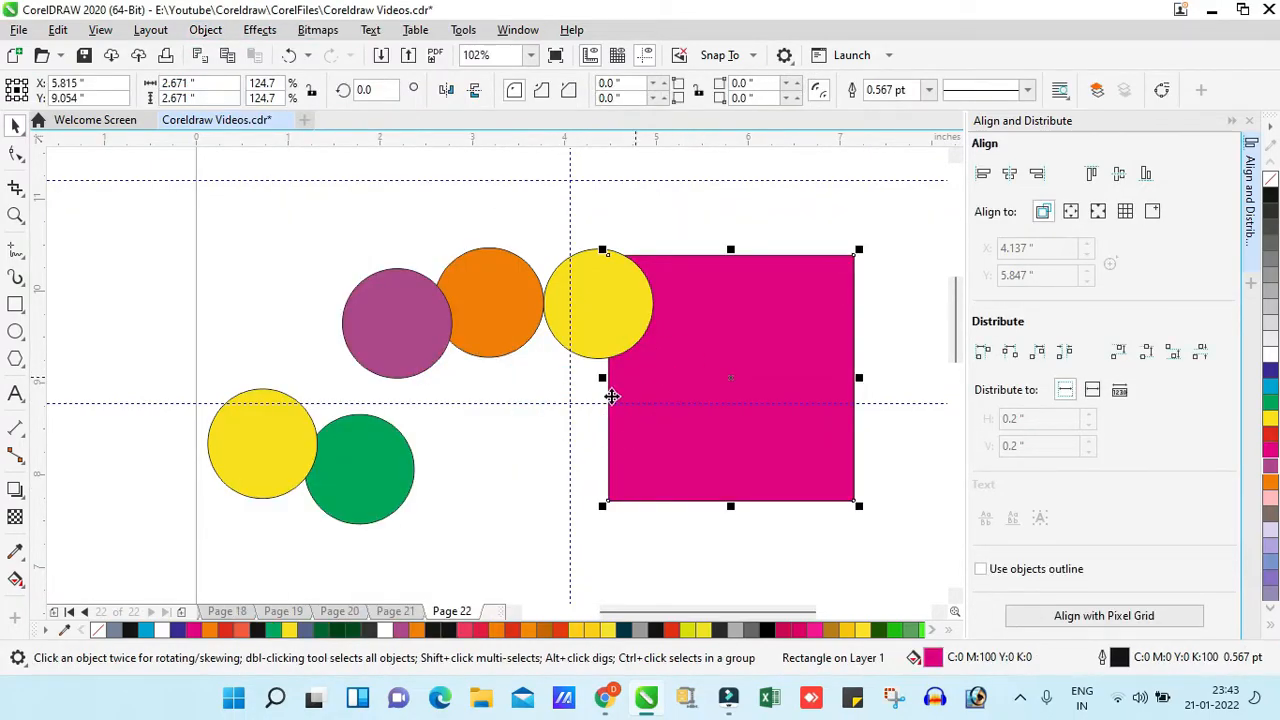
{"action": "left_click", "coordinate": [205, 29]}
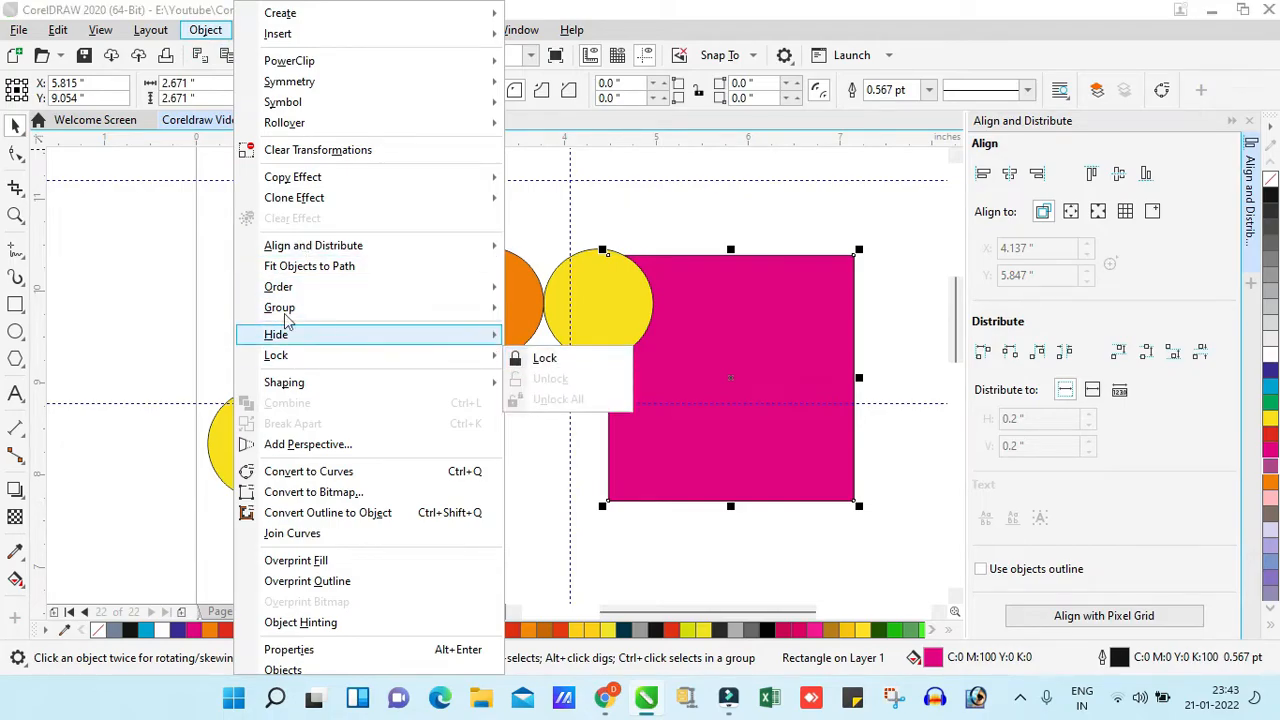
{"action": "left_click", "coordinate": [159, 274]}
- Move the upper yellow circle onto the magenta square and enlarge it proportionally
{"action": "left_click", "coordinate": [604, 310]}
{"action": "left_click_drag", "start_coordinate": [604, 304], "coordinate": [726, 351]}
{"action": "key", "text": "z"}
{"action": "left_click", "coordinate": [728, 400]}
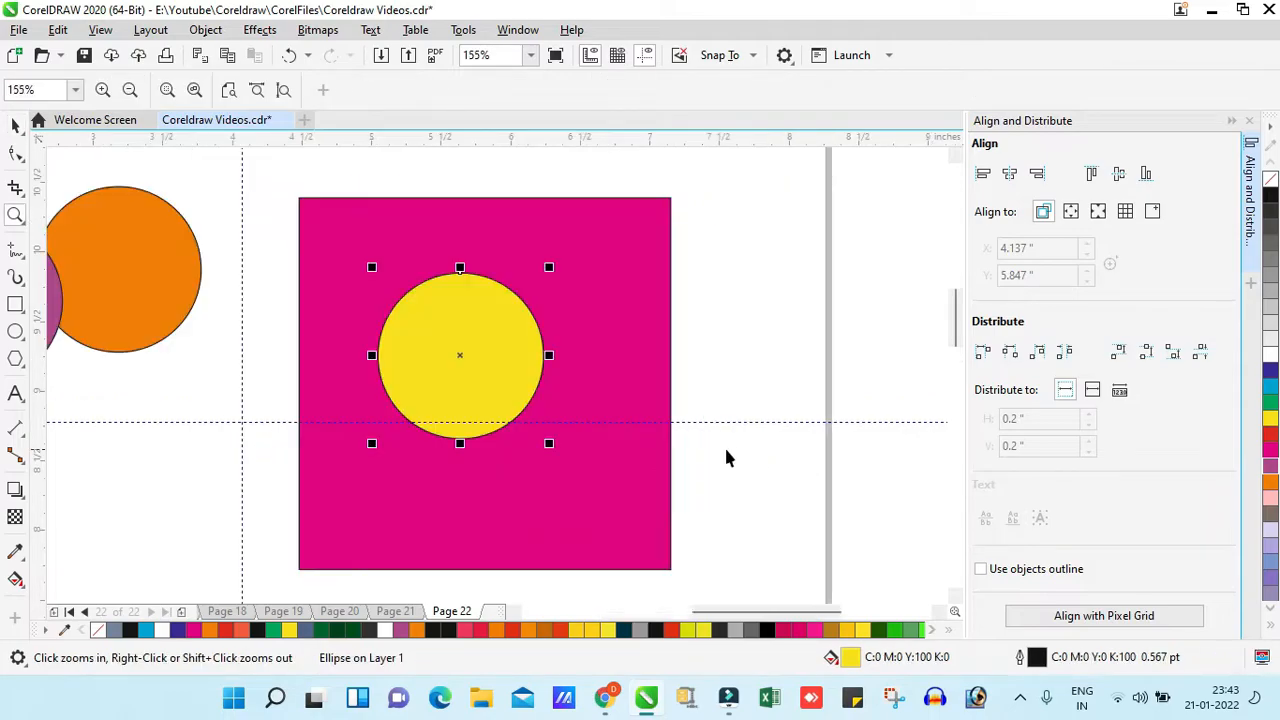
{"action": "key", "text": "space"}
{"action": "left_click_drag", "start_coordinate": [549, 443], "coordinate": [578, 474]}
{"action": "left_click", "coordinate": [645, 343]}
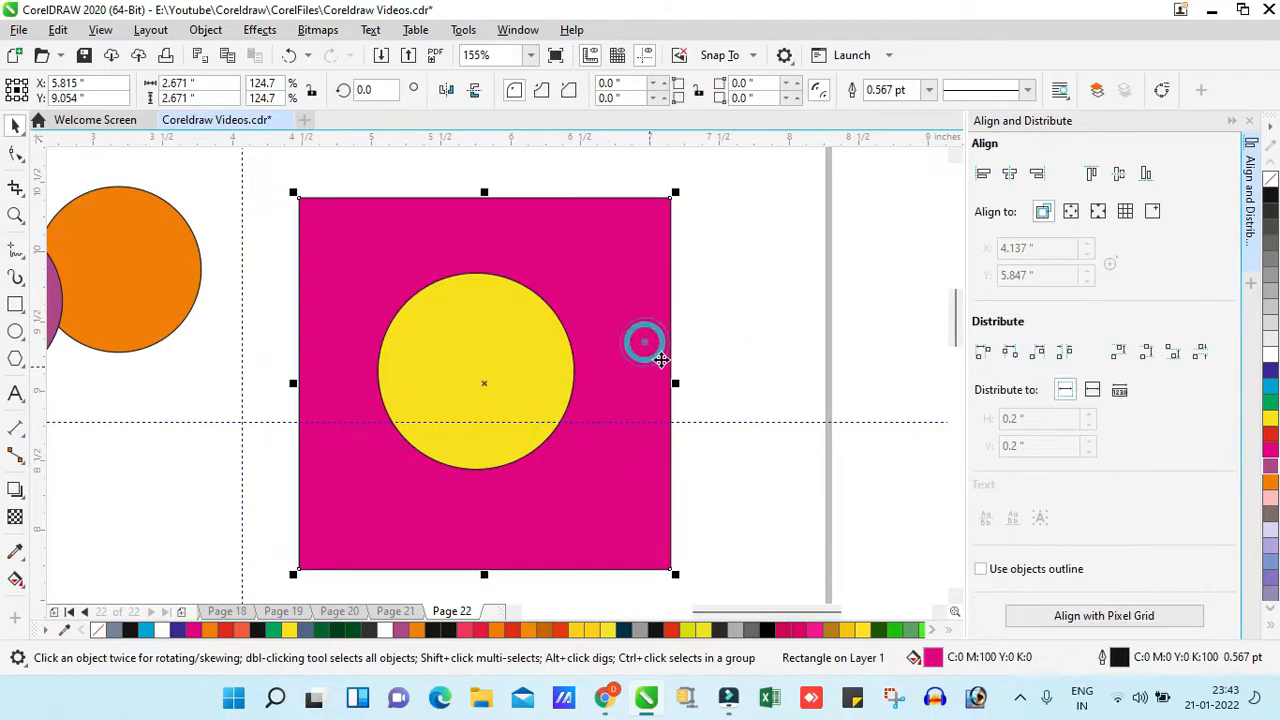
- Shift the yellow circle slightly toward the right side of the magenta square and select the square
{"action": "left_click", "coordinate": [711, 346]}
{"action": "left_click", "coordinate": [534, 377]}
{"action": "left_click_drag", "start_coordinate": [497, 382], "coordinate": [503, 380]}
{"action": "left_click", "coordinate": [831, 359]}
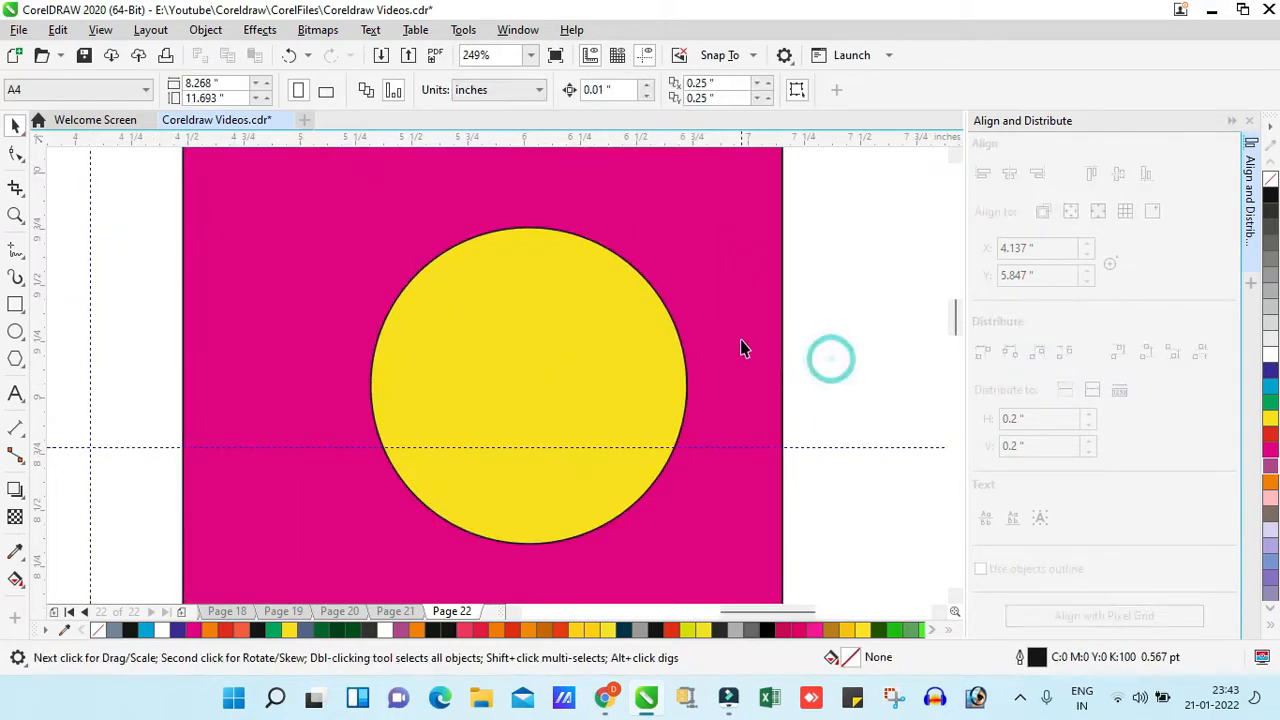
{"action": "left_click", "coordinate": [733, 287]}
{"action": "key", "text": "shift+F2"}
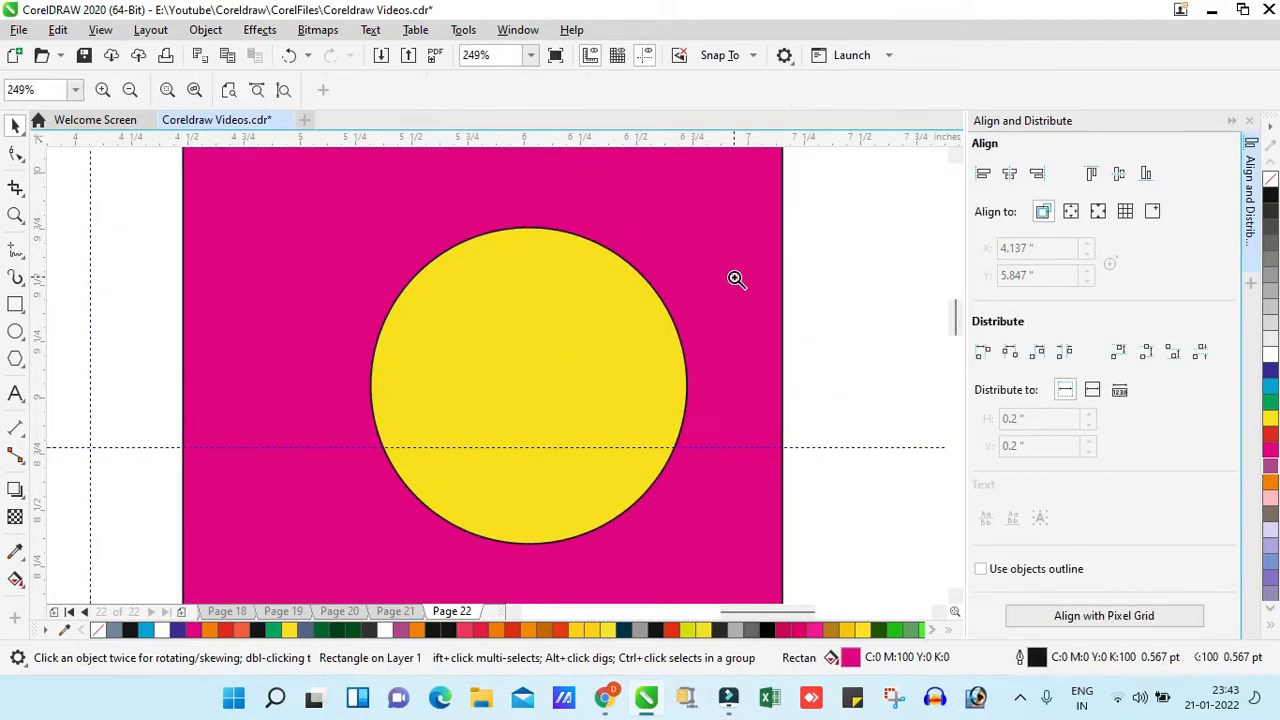
- Lock the magenta square behind the yellow circle
{"action": "left_click", "coordinate": [730, 328]}
{"action": "left_click", "coordinate": [620, 273]}
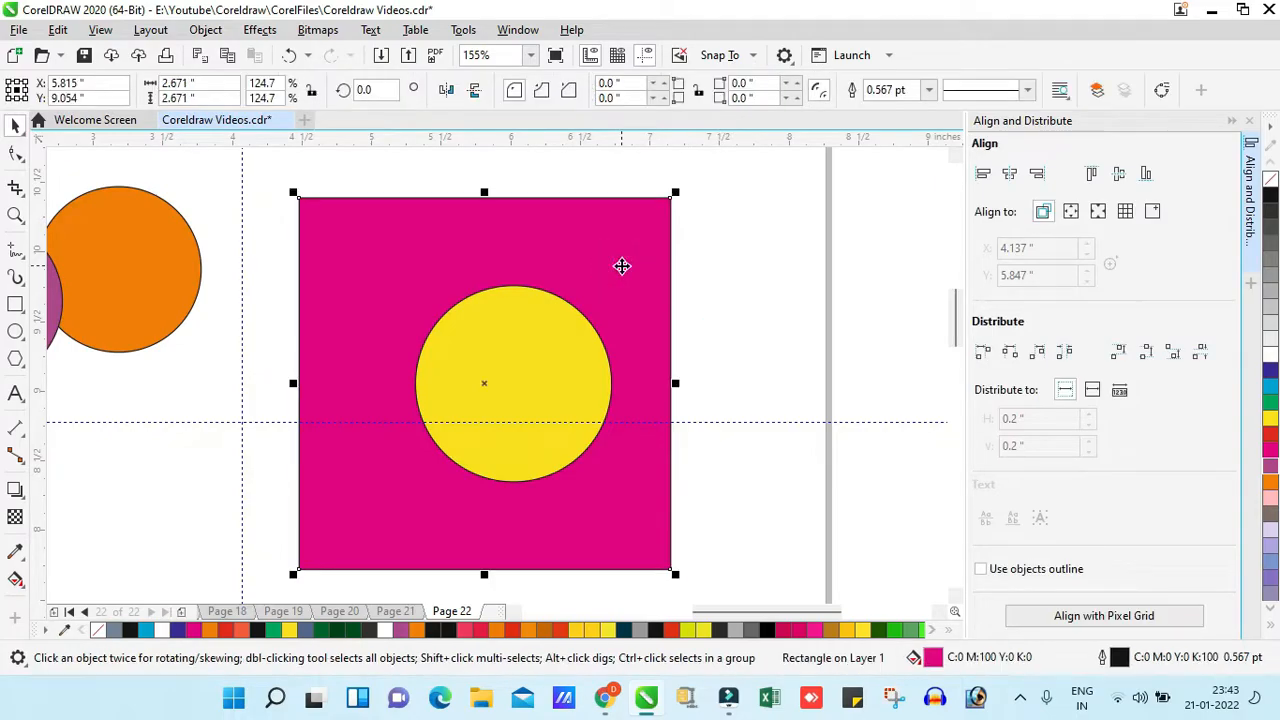
{"action": "right_click", "coordinate": [623, 266]}
{"action": "left_click", "coordinate": [873, 330]}
{"action": "left_click", "coordinate": [205, 29]}
{"action": "mouse_move", "coordinate": [297, 365]}
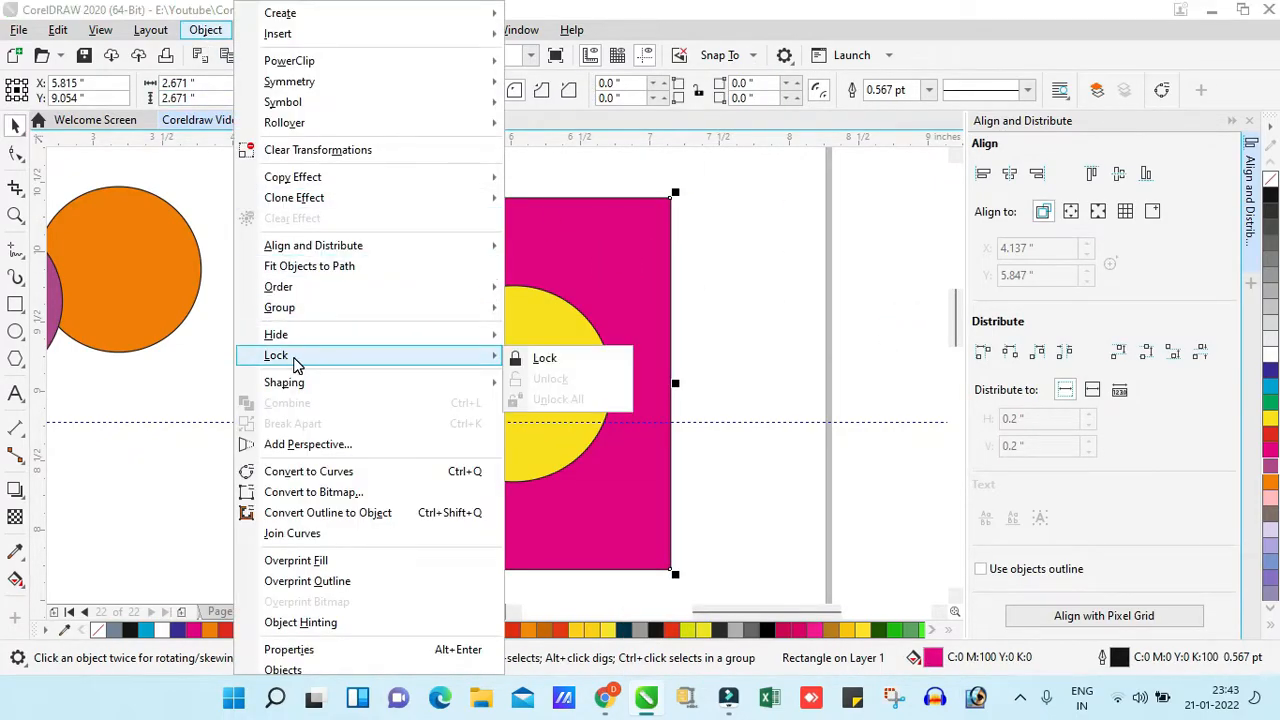
{"action": "left_click", "coordinate": [735, 315]}
{"action": "right_click", "coordinate": [634, 271]}
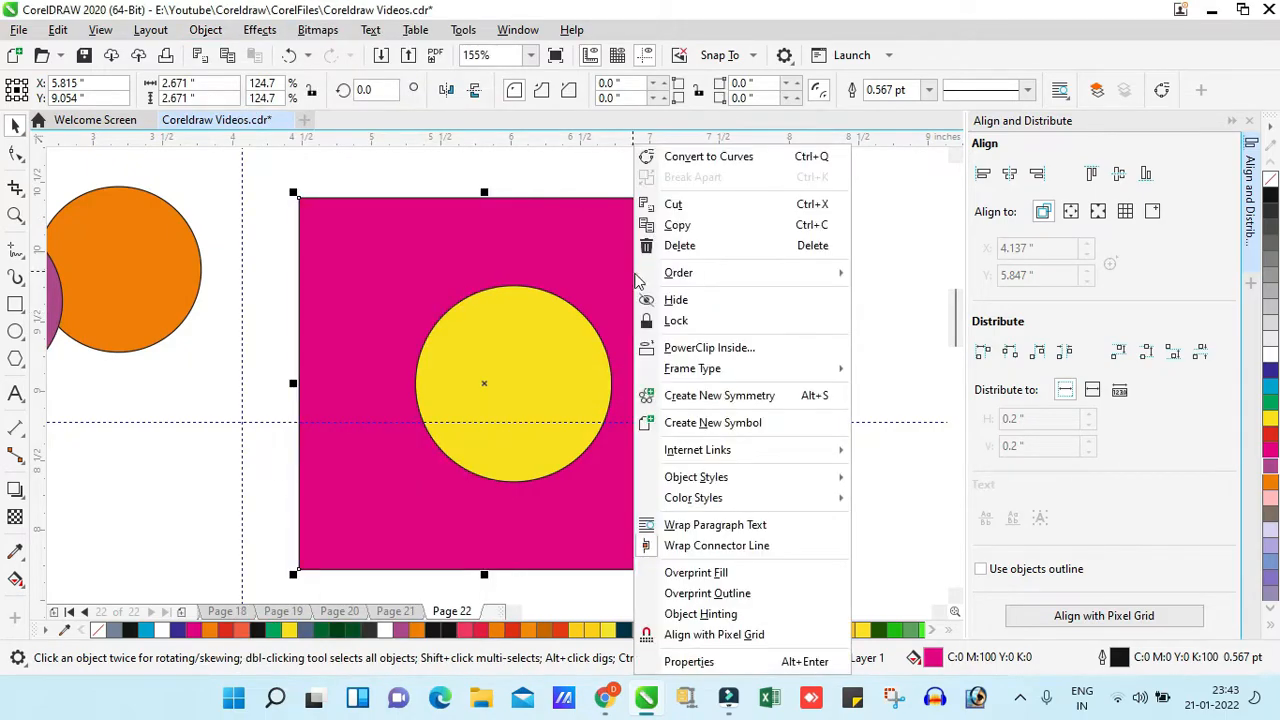
{"action": "left_click", "coordinate": [686, 318]}
- Try moving the yellow circle slightly and selecting the locked magenta square, and clear the selection
{"action": "left_click", "coordinate": [737, 294]}
{"action": "left_click_drag", "start_coordinate": [520, 346], "coordinate": [543, 358]}
{"action": "left_click", "coordinate": [621, 297]}
{"action": "key", "text": "z"}
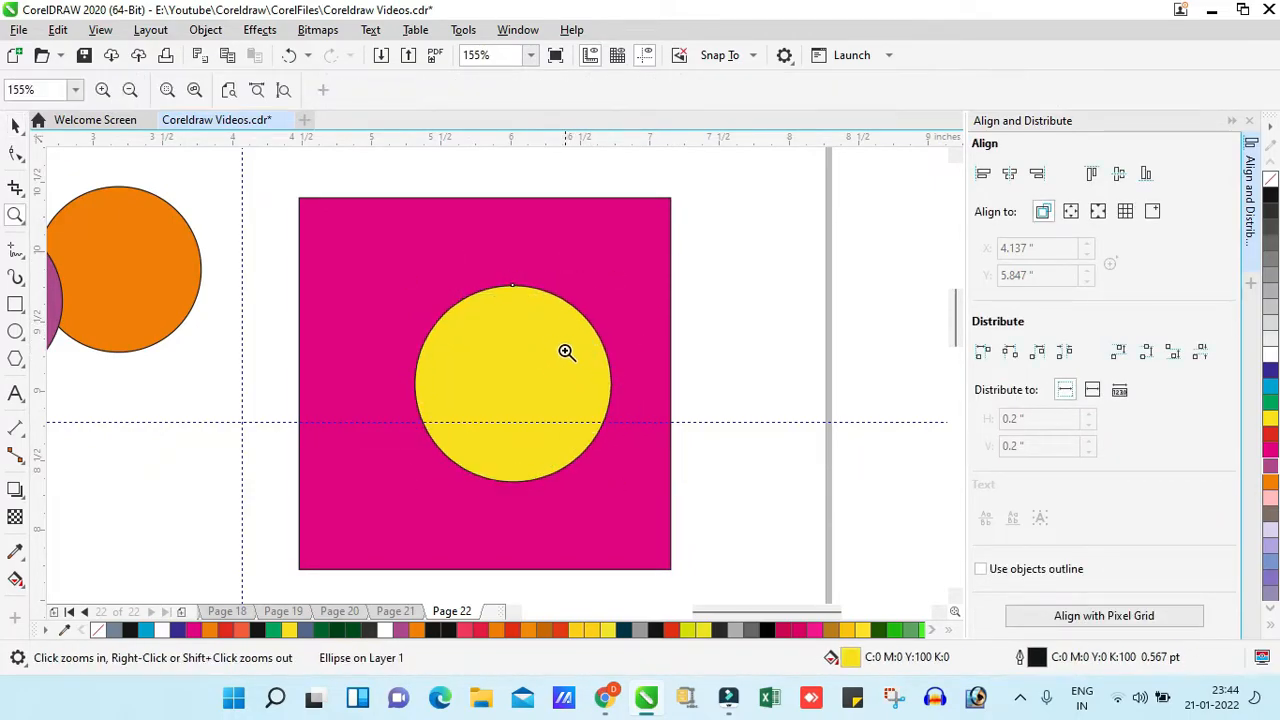
{"action": "right_click", "coordinate": [594, 290]}
{"action": "left_click_drag", "start_coordinate": [687, 354], "coordinate": [899, 522]}
{"action": "key", "text": "space"}
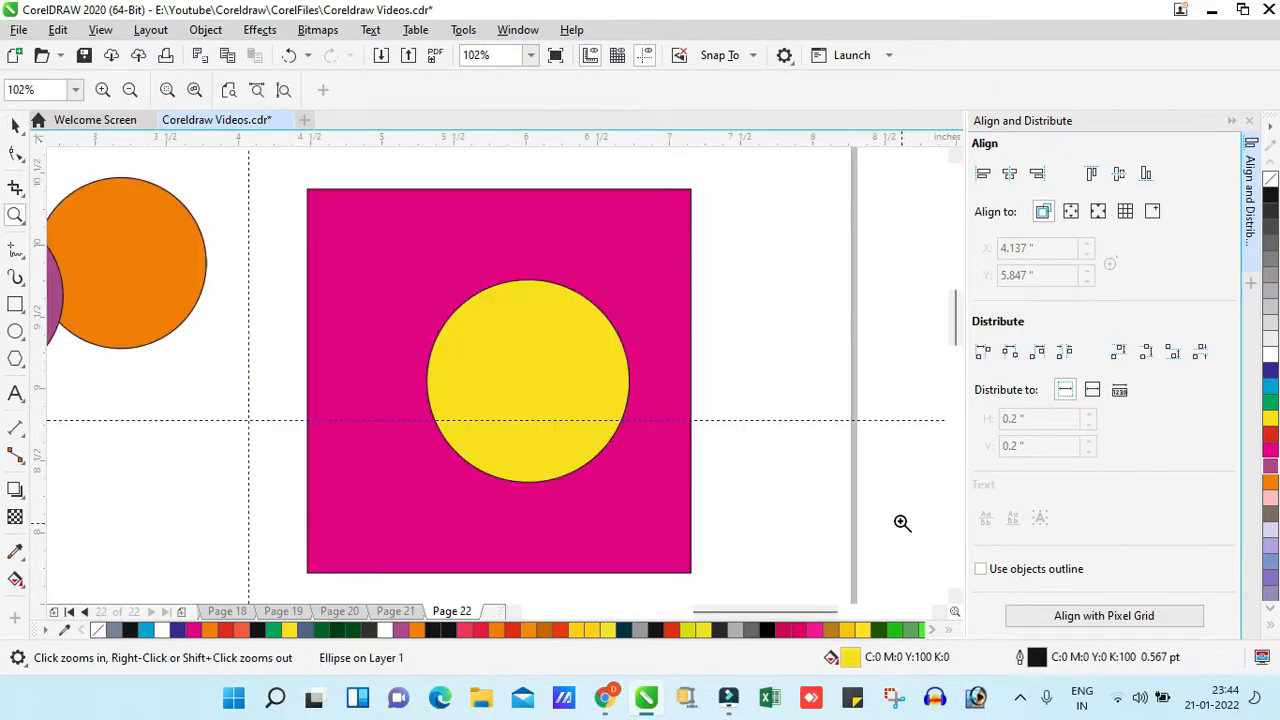
{"action": "left_click", "coordinate": [721, 353]}
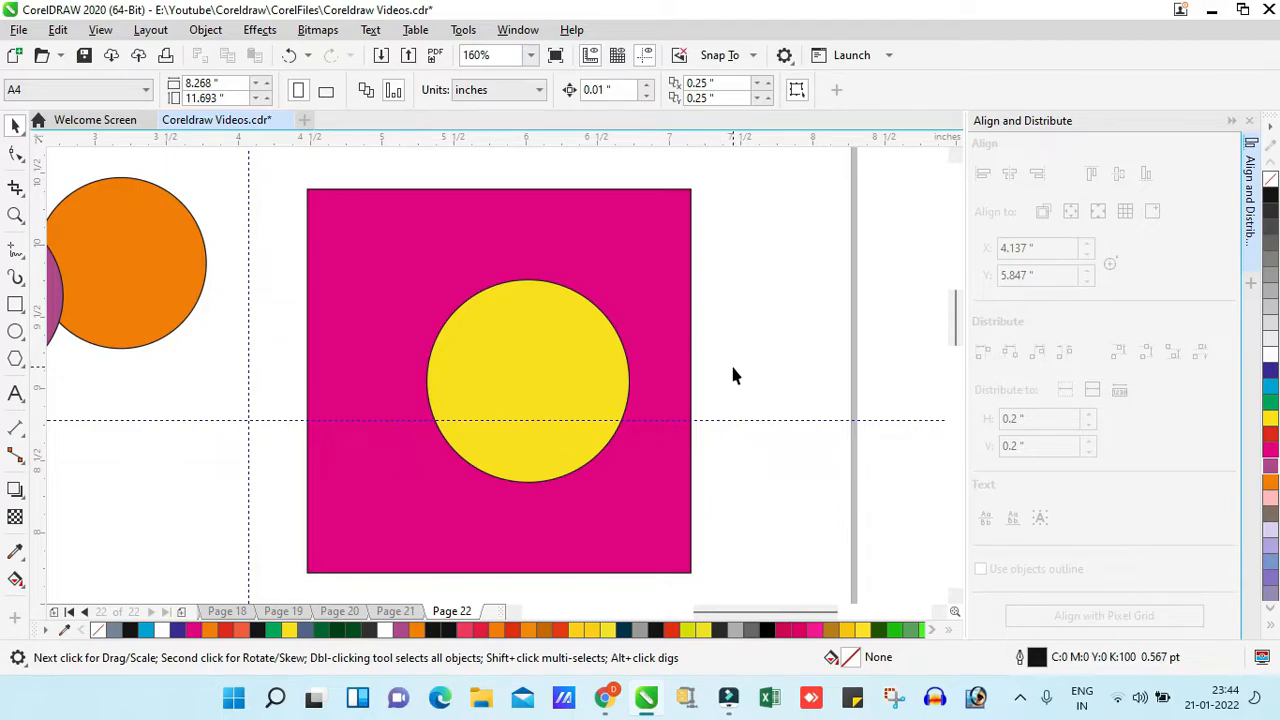
{"action": "key", "text": "z"}
{"action": "right_click", "coordinate": [578, 393]}
{"action": "key", "text": "space"}
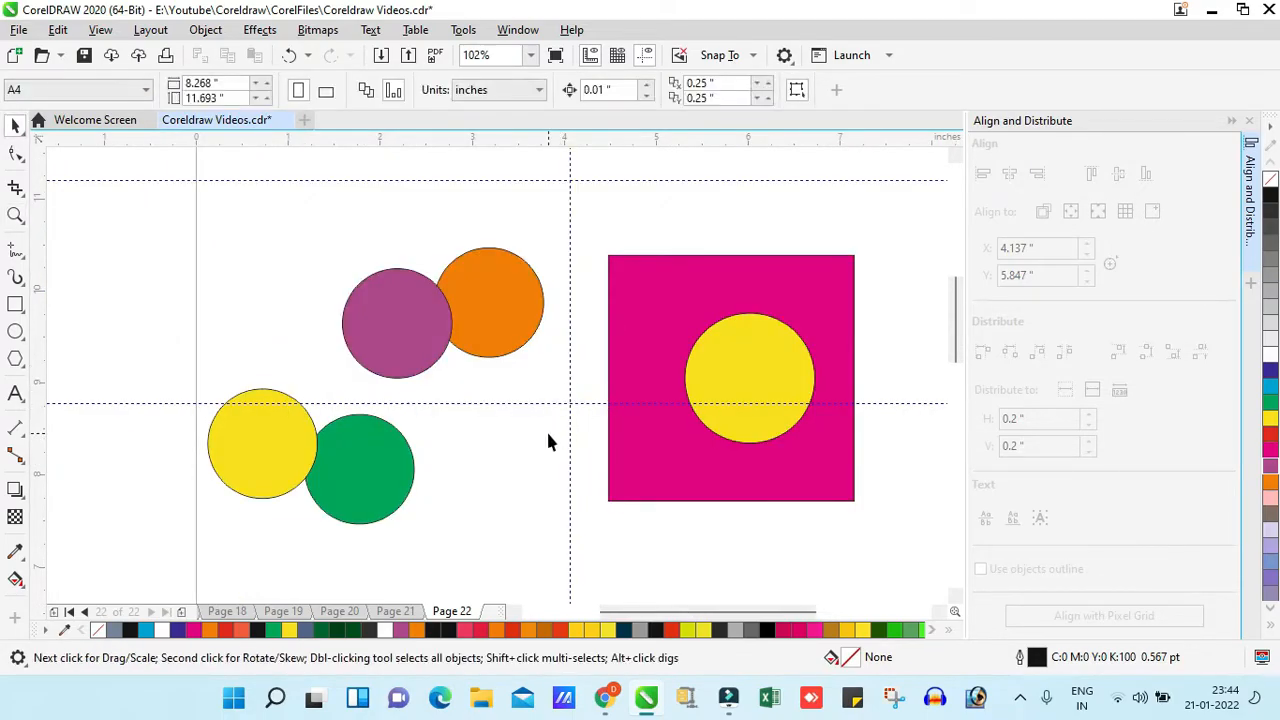